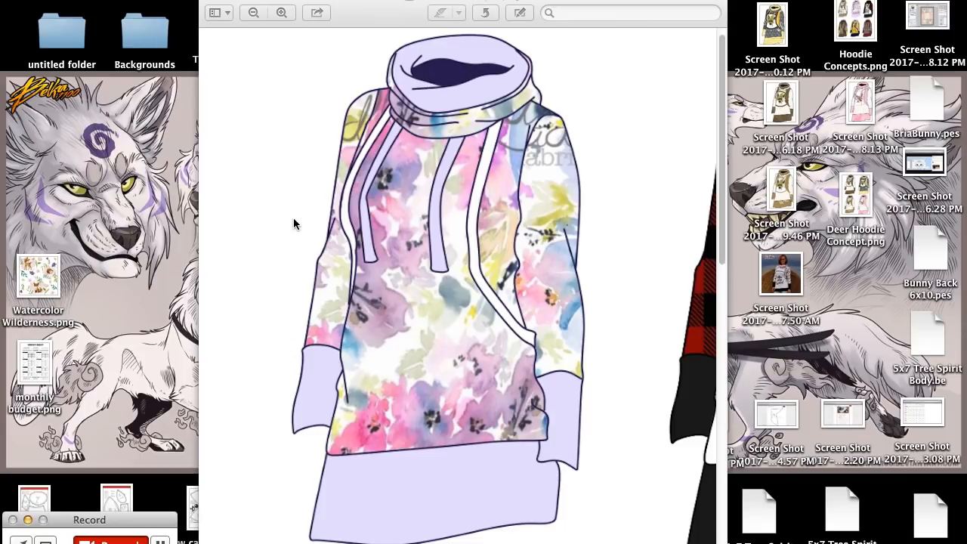
Examine the hoodie concept designs across both rows of the image, and put the image window away
scroll(293, 219, "left", 10)
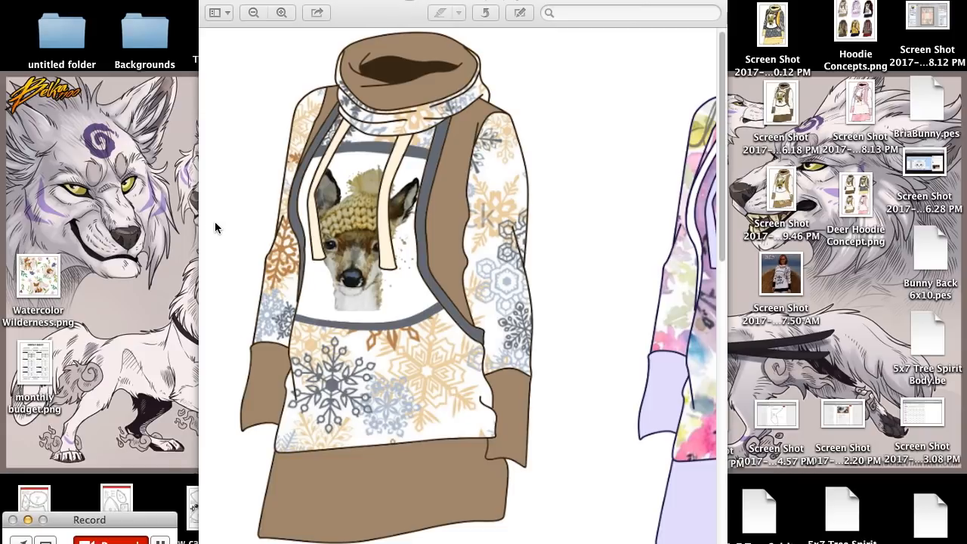
scroll(214, 226, "down", 10)
scroll(215, 226, "down", 5)
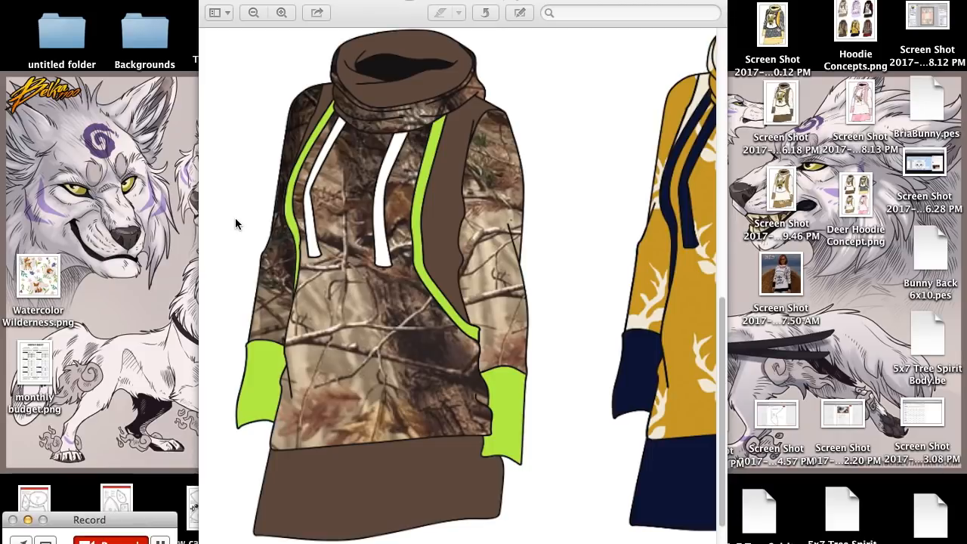
scroll(236, 223, "right", 5)
scroll(234, 223, "right", 8)
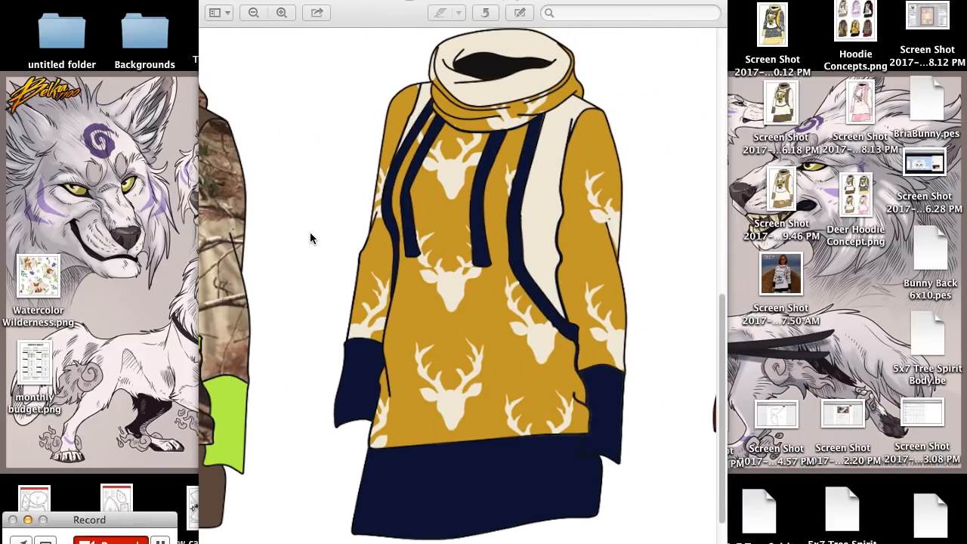
scroll(310, 239, "right", 2)
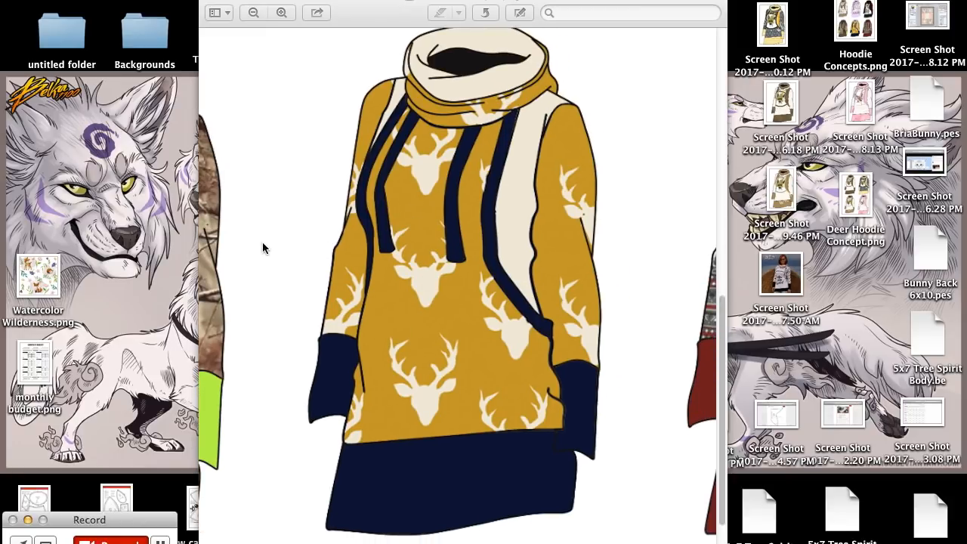
scroll(265, 240, "right", 15)
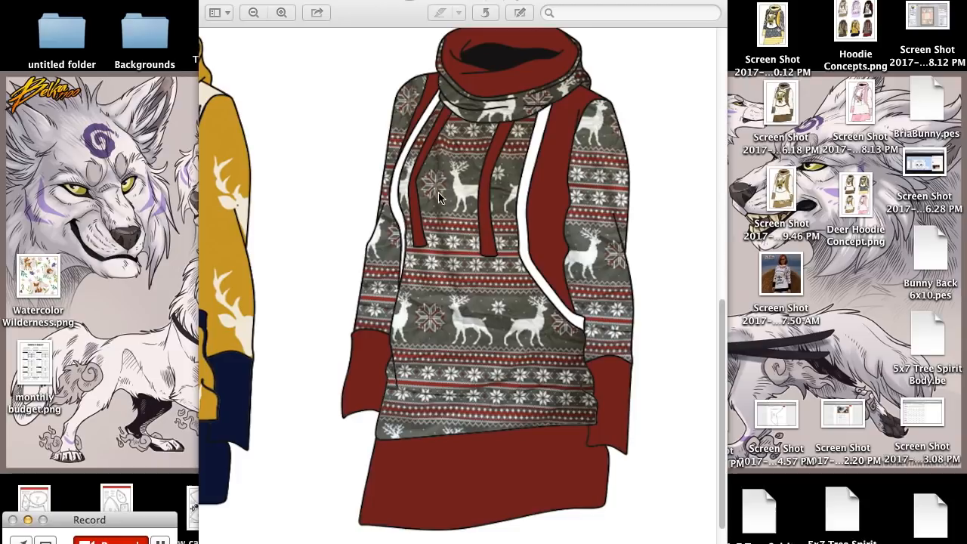
scroll(322, 166, "up", 5)
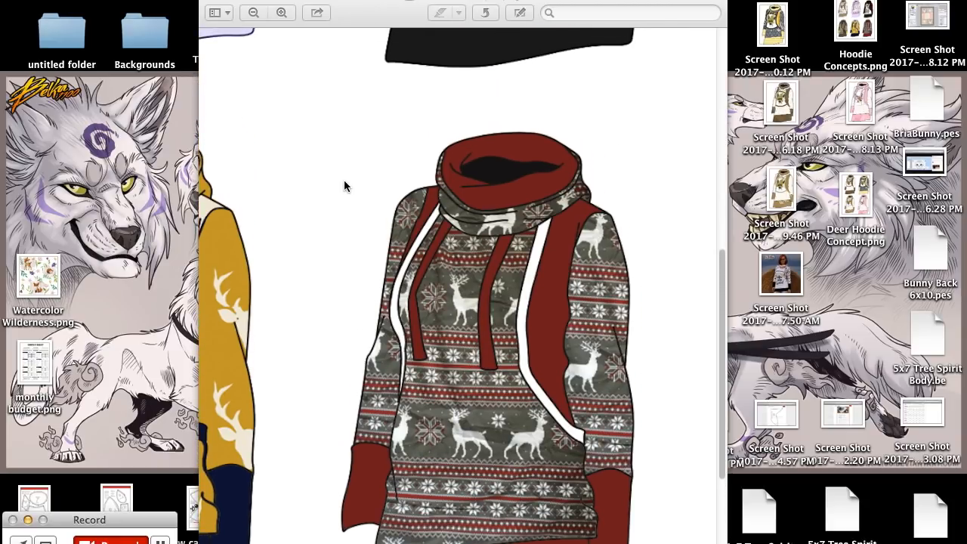
scroll(322, 180, "up", 10)
scroll(322, 180, "up", 7)
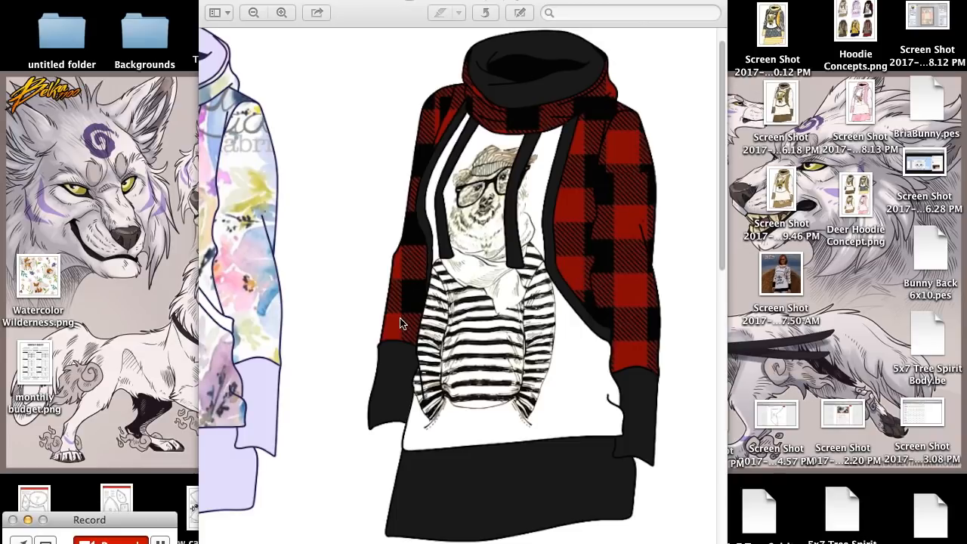
scroll(362, 189, "up", 2)
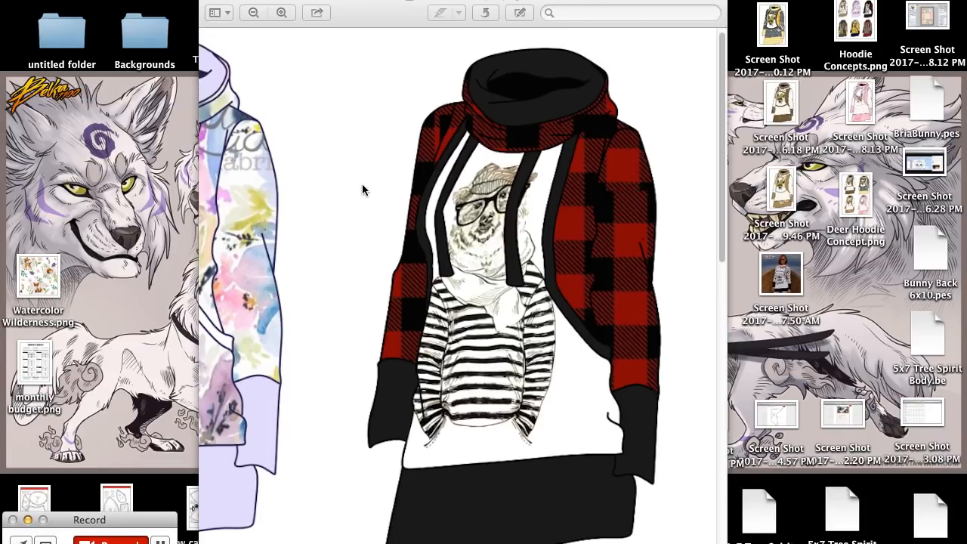
scroll(362, 189, "left", 10)
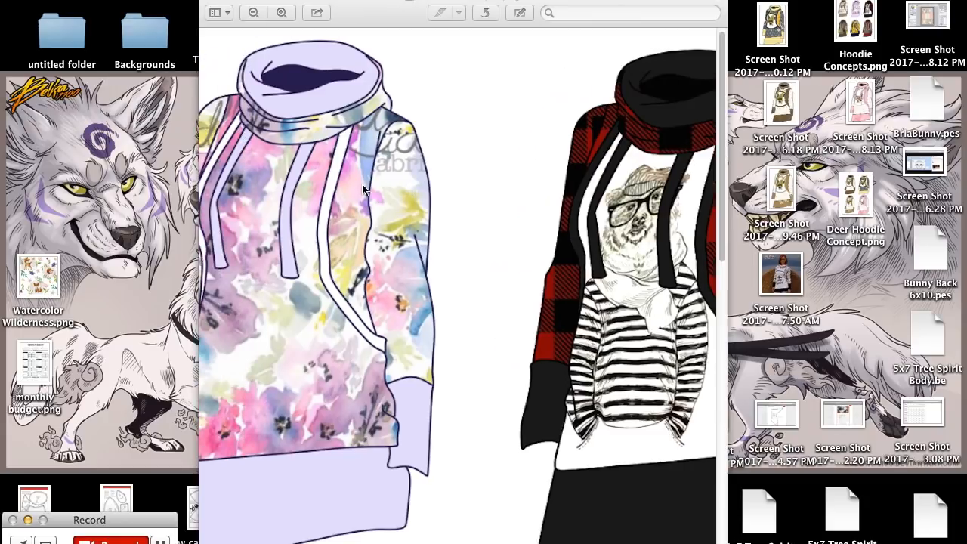
scroll(362, 189, "left", 4)
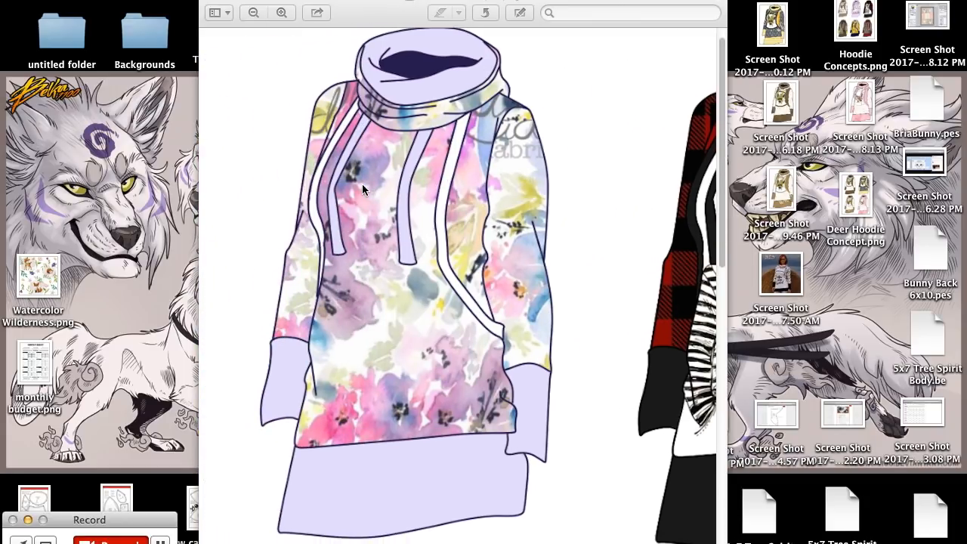
left_click(210, 2)
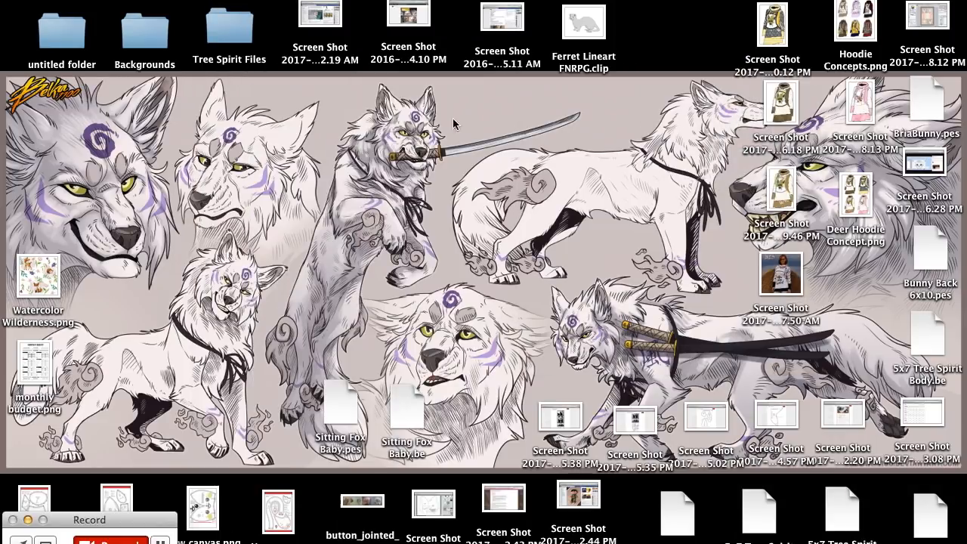
Switch to the browser's Wacom pen tablets page and look over the Intuos models
mouse_move(815, 541)
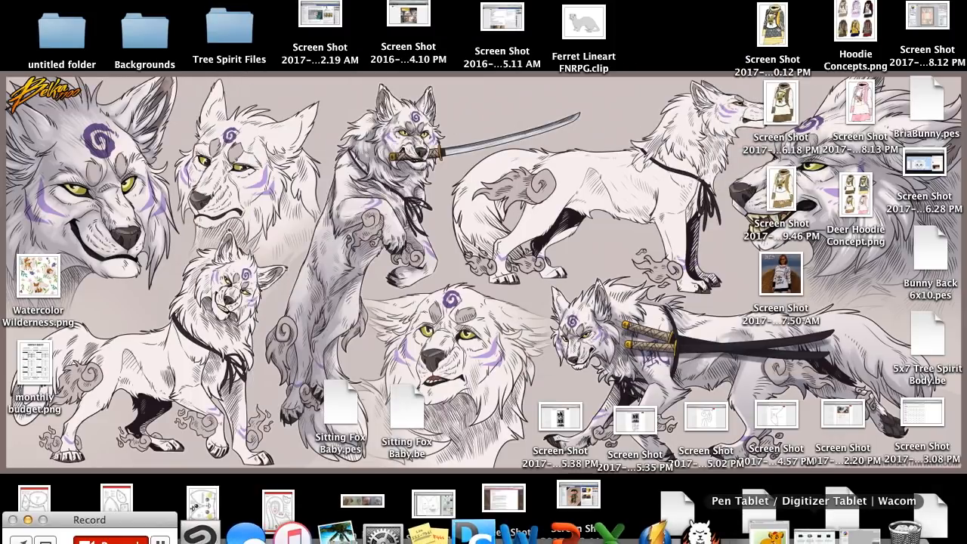
left_click(814, 538)
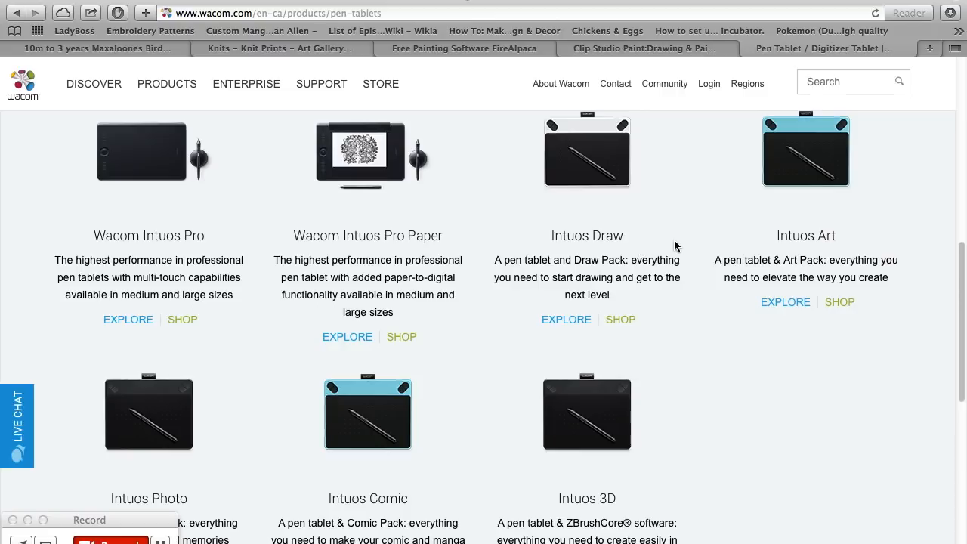
scroll(674, 244, "up", 1)
scroll(676, 247, "down", 1)
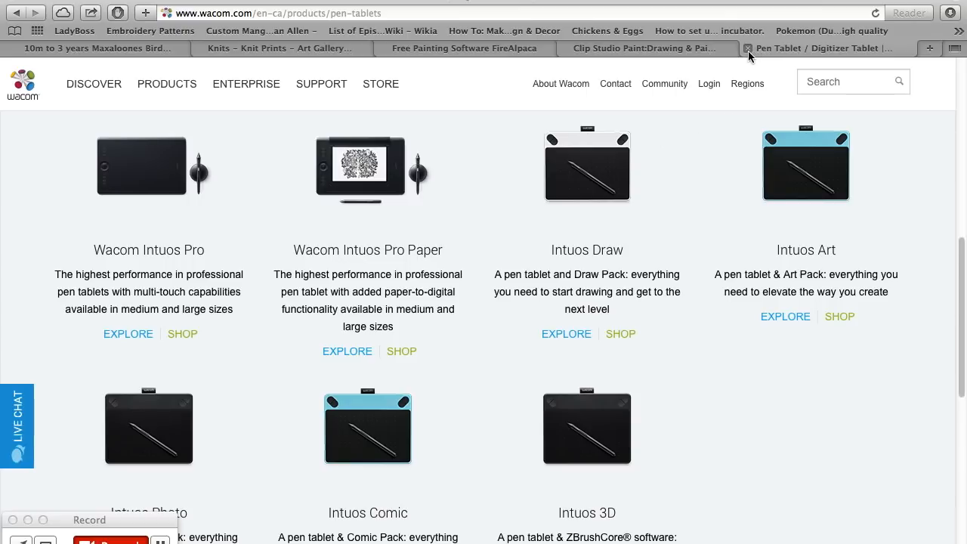
Review the Clip Studio Paint website and open its purchase page to compare Paint Pro and Paint EX prices
left_click(669, 50)
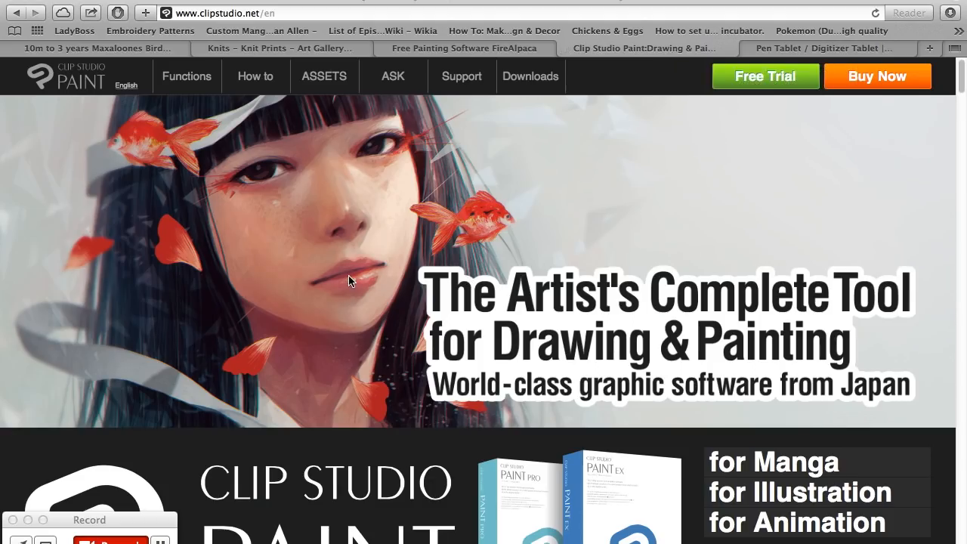
scroll(348, 281, "down", 5)
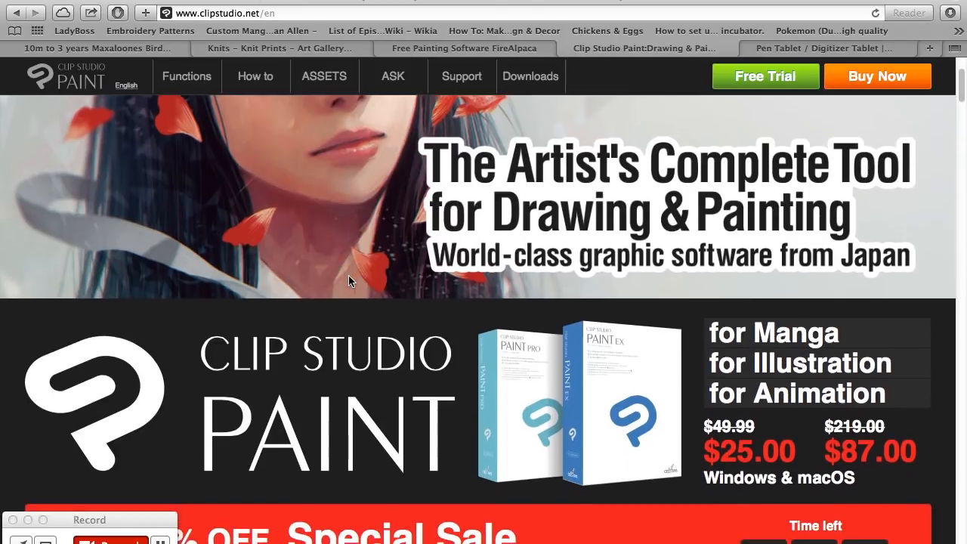
scroll(391, 336, "down", 5)
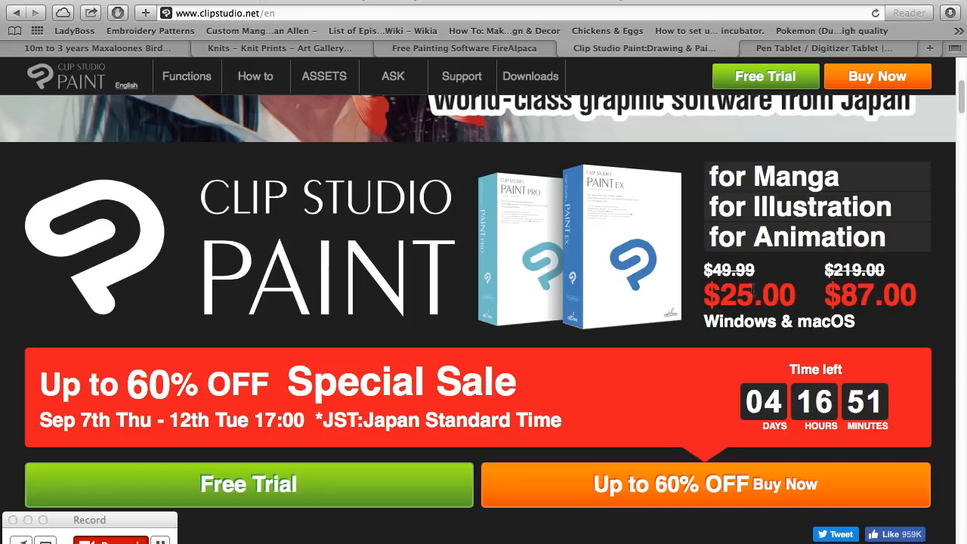
scroll(860, 196, "up", 2)
left_click(861, 76)
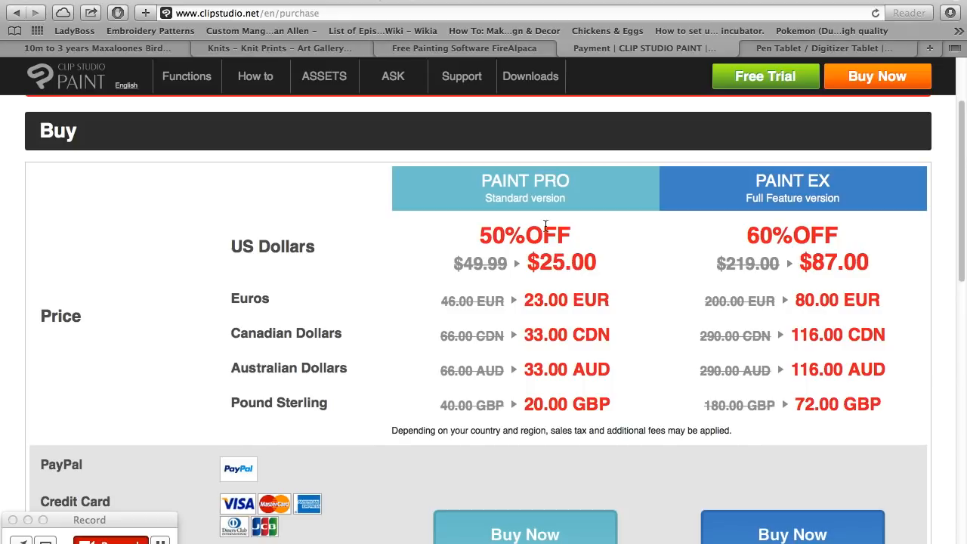
scroll(512, 312, "up", 1)
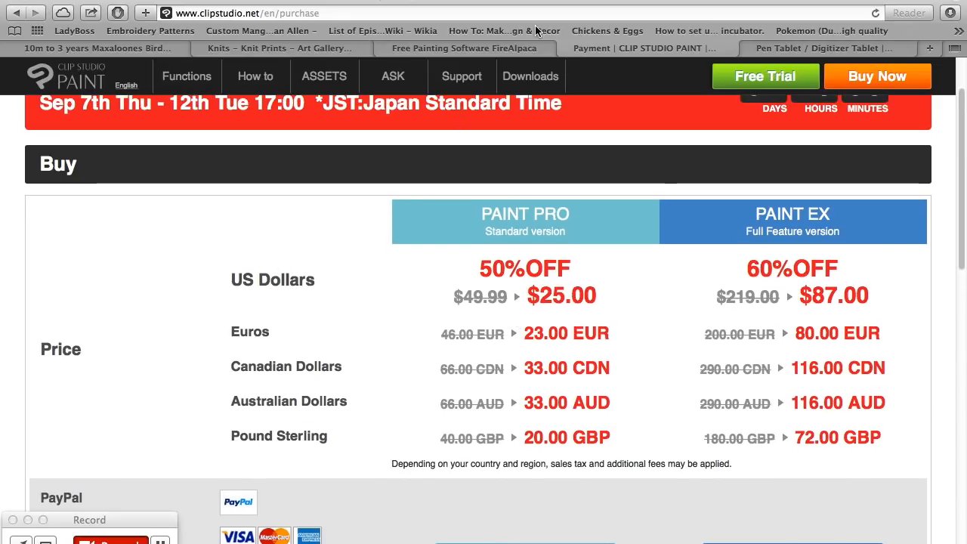
Look through the FireAlpaca website, including its Mac and Windows download options and feature description
left_click(507, 48)
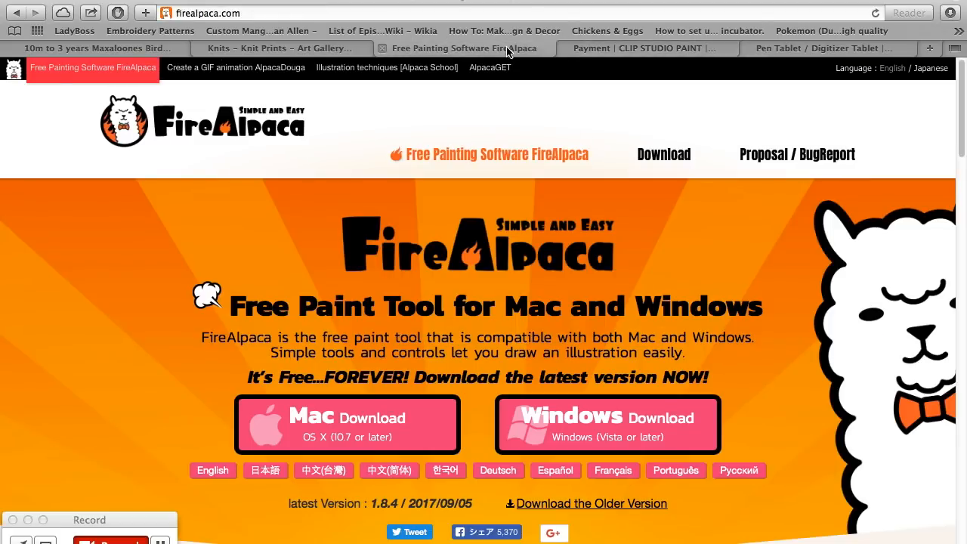
scroll(765, 363, "down", 1)
scroll(766, 365, "up", 1)
scroll(756, 348, "down", 2)
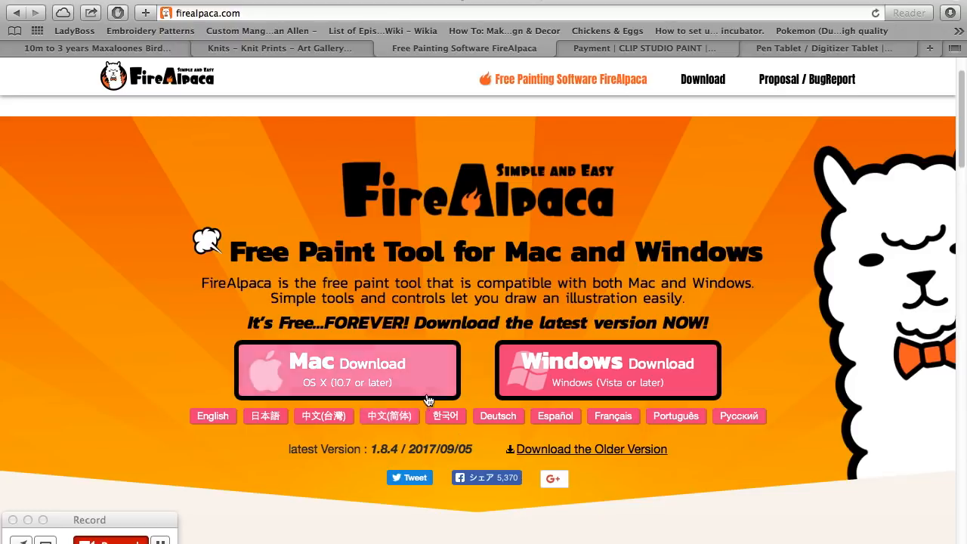
scroll(408, 440, "down", 5)
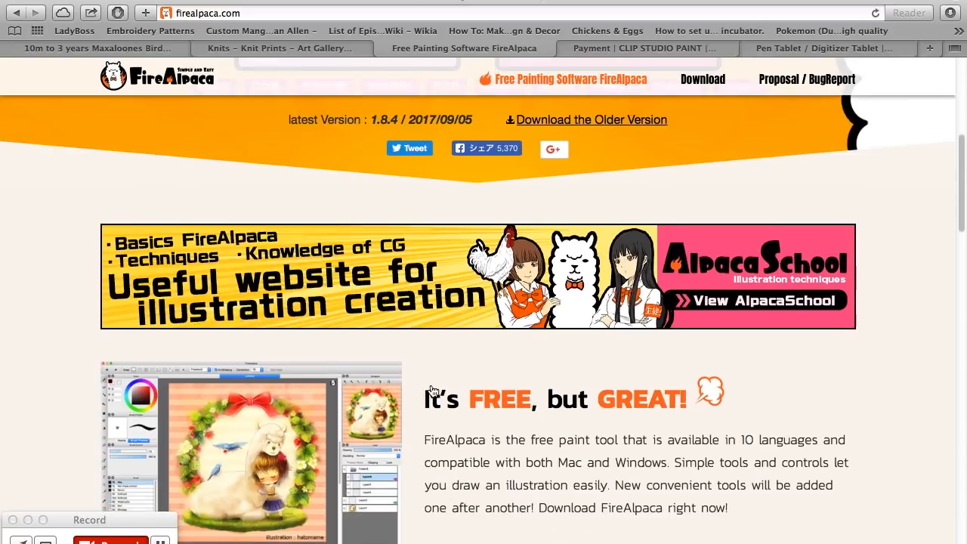
scroll(438, 378, "up", 6)
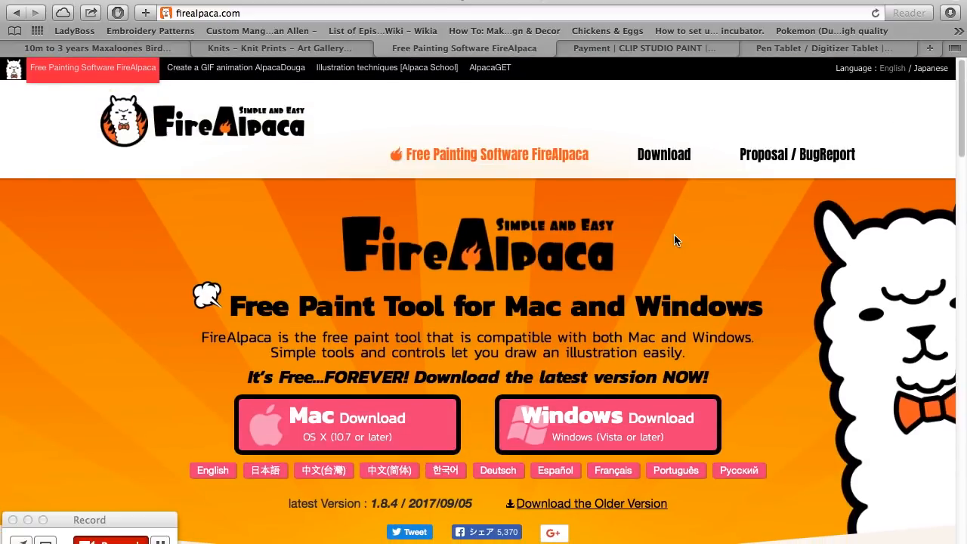
Close the Clip Studio Paint and Wacom pages, and minimize the browser window
left_click(626, 50)
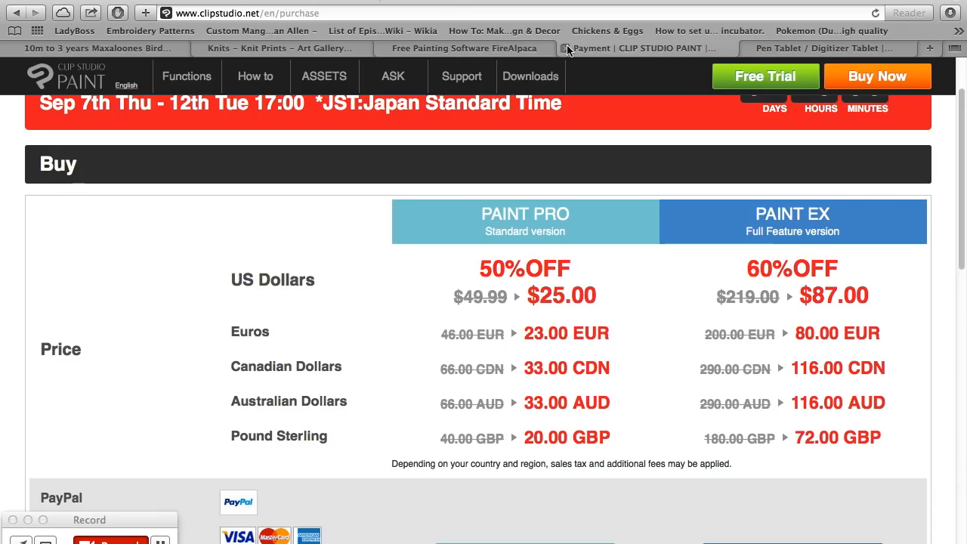
left_click(565, 48)
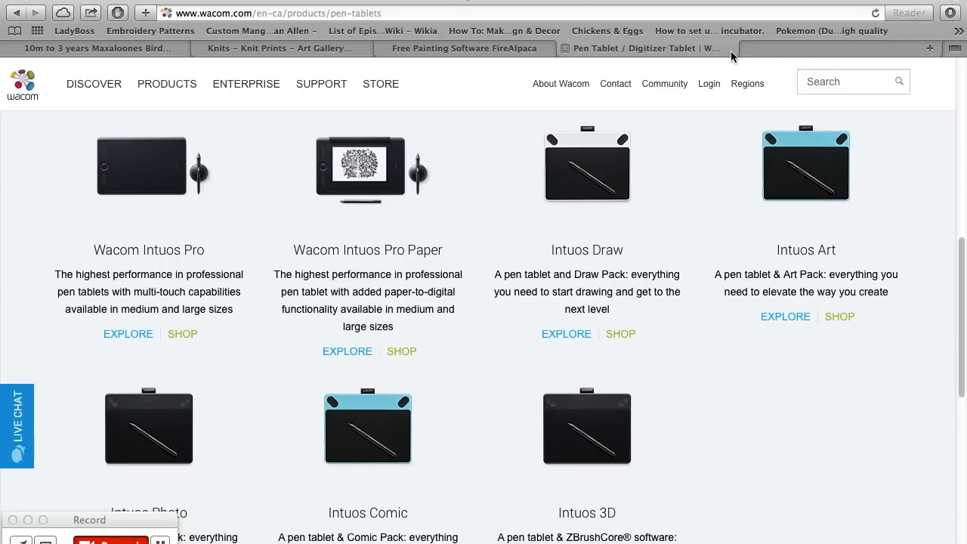
left_click(564, 49)
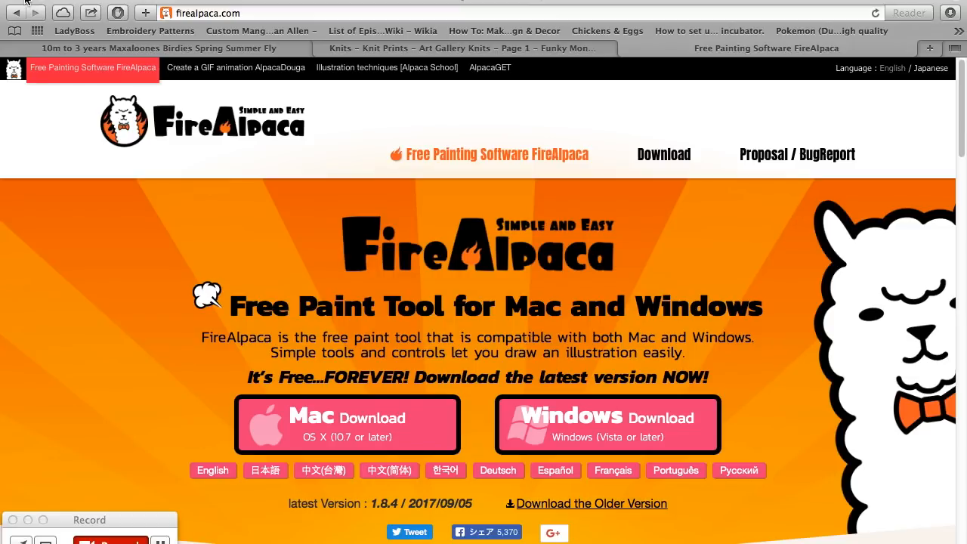
left_click(27, 3)
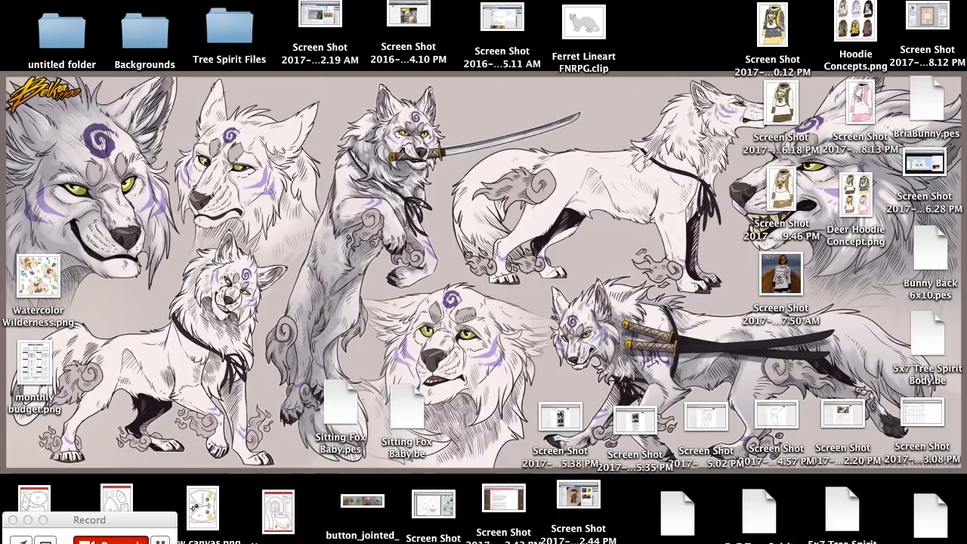
Switch to Clip Studio Paint with the lying cub drawing and merge Layer 4 into the Body Lineart layer
mouse_move(291, 542)
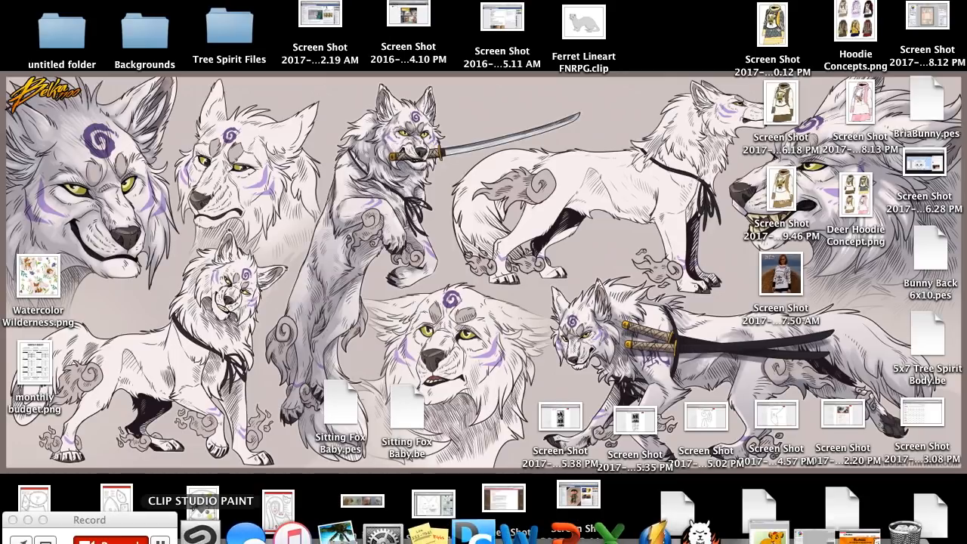
left_click(775, 539)
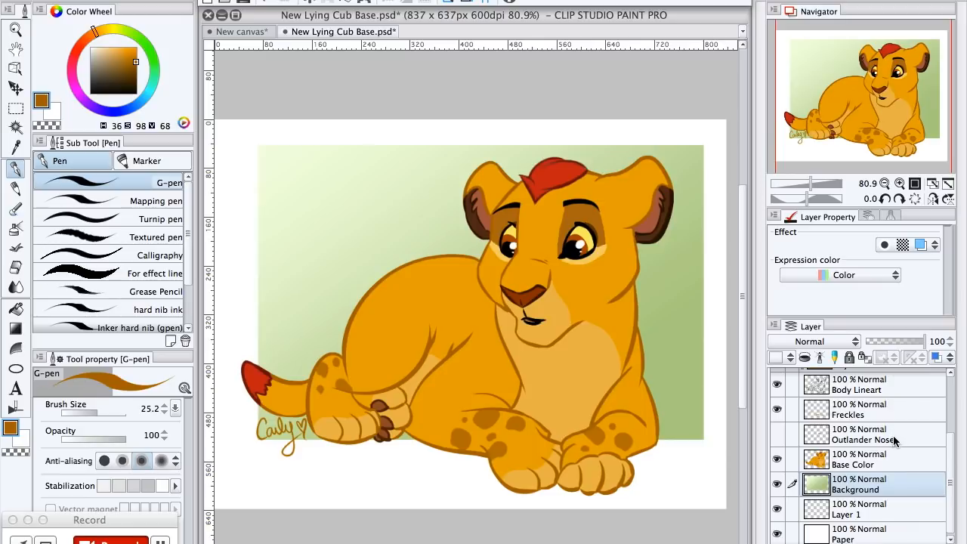
left_click_drag(950, 464, 943, 444)
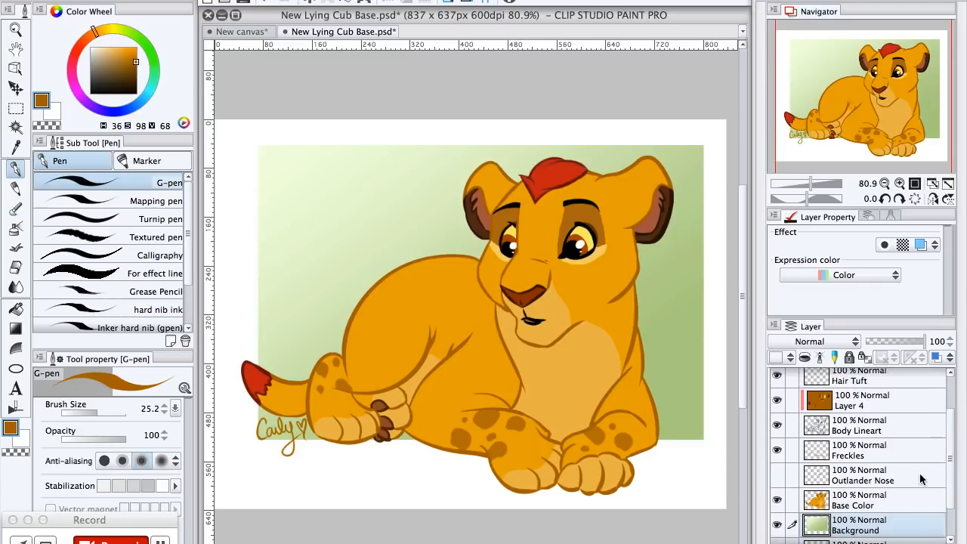
left_click(912, 401)
left_click(895, 543)
Check Layer 3 by toggling its visibility, delete it, and merge the Hair Tuft layer into Body Lineart
left_click_drag(949, 470, 952, 382)
left_click(911, 401)
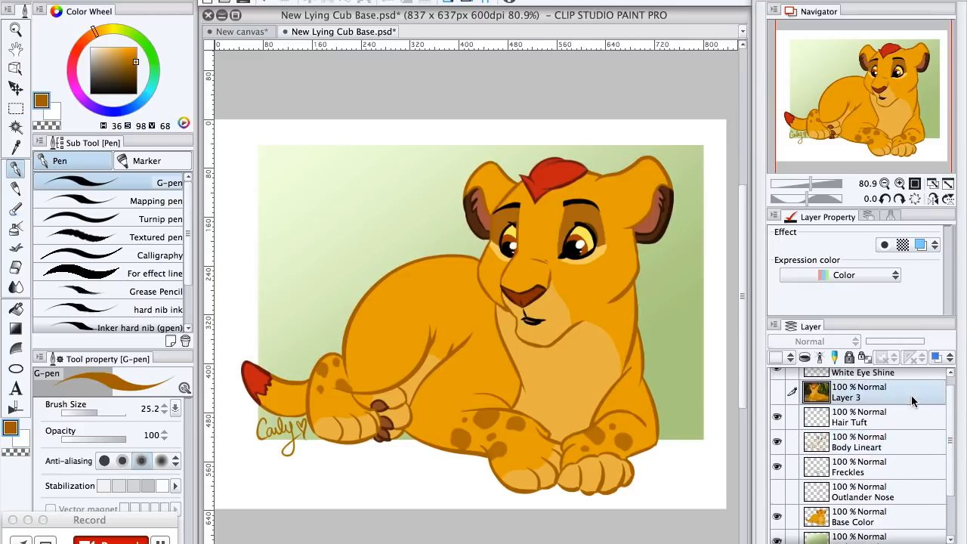
left_click(777, 391)
left_click(778, 391)
left_click(778, 391)
left_click(777, 391)
left_click(945, 541)
left_click_drag(952, 469, 944, 488)
left_click(906, 543)
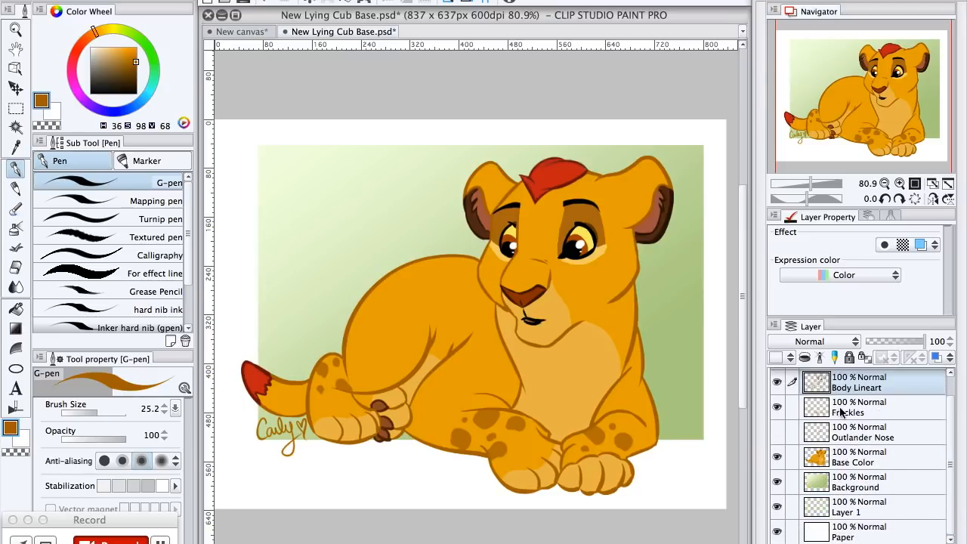
Examine what each layer contributes by toggling Body Lineart, Freckles, Base Color, Background and White Eye Shine off and on
left_click(778, 384)
left_click(778, 383)
left_click(776, 406)
left_click(777, 405)
left_click(777, 457)
left_click(776, 457)
left_click(777, 456)
left_click(777, 456)
left_click(778, 482)
left_click(776, 482)
mouse_move(951, 490)
left_mouse_down()
mouse_move(946, 442)
mouse_move(949, 474)
left_mouse_up()
left_click(778, 379)
left_click(778, 379)
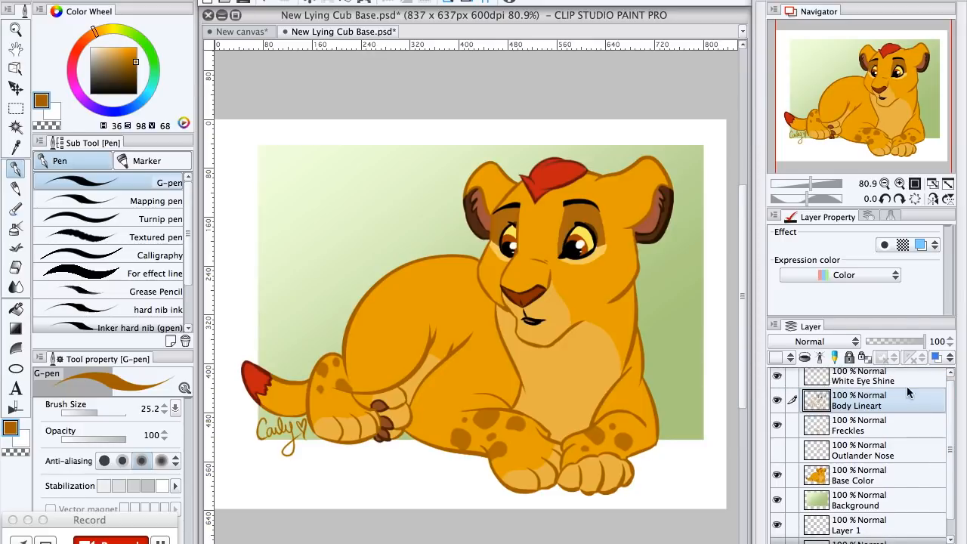
On the Base Color layer, scribble bright pink across the whole cub with the G-pen at brush size 70.9, and undo it
left_click_drag(953, 434, 948, 472)
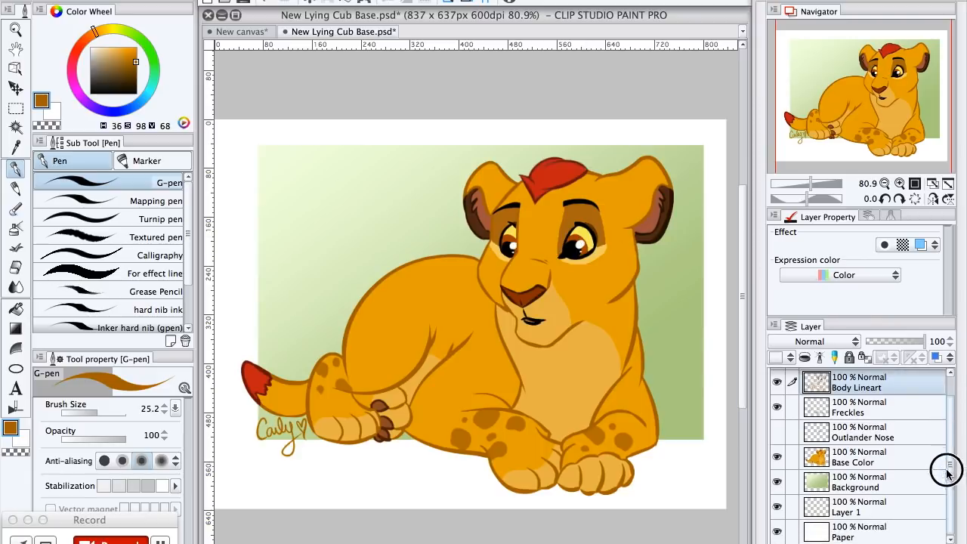
left_click(854, 458)
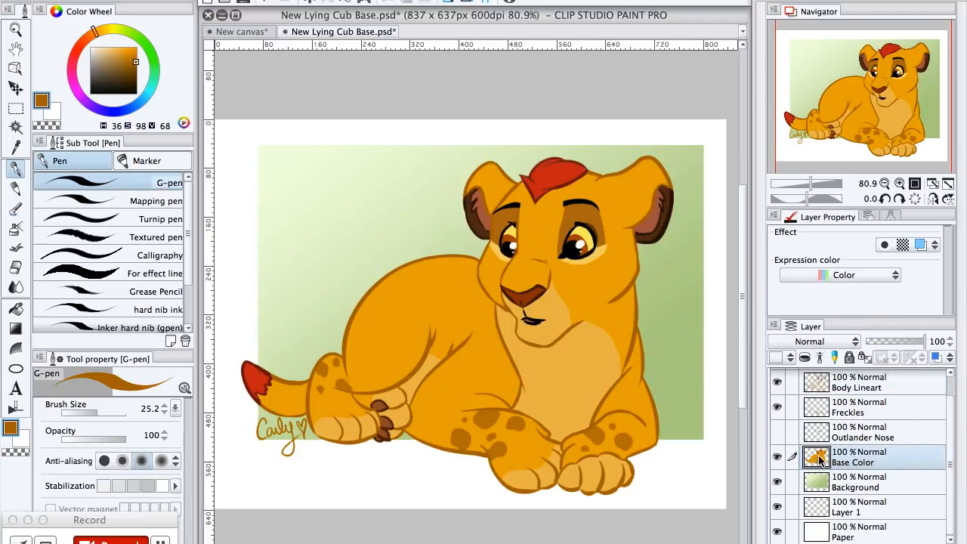
left_click(71, 74)
left_click(135, 47)
left_click(98, 409)
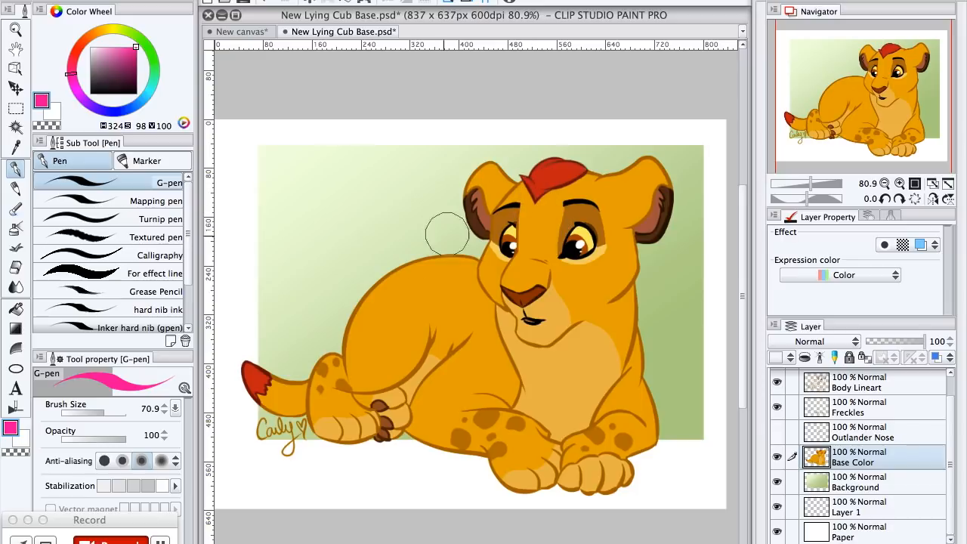
mouse_move(310, 368)
left_mouse_down()
mouse_move(556, 157)
mouse_move(325, 400)
mouse_move(604, 151)
mouse_move(664, 170)
mouse_move(444, 400)
mouse_move(469, 454)
mouse_move(665, 317)
mouse_move(575, 461)
mouse_move(699, 442)
left_mouse_up()
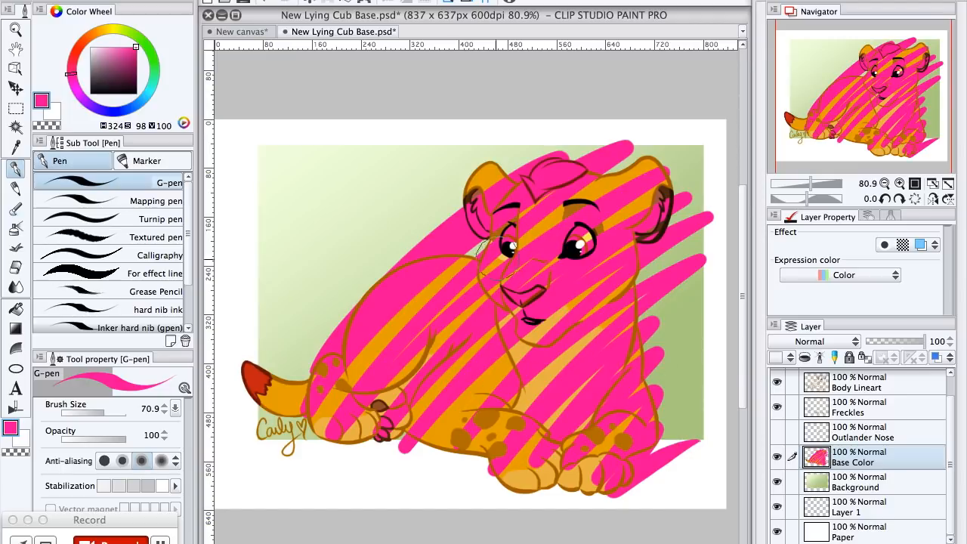
mouse_move(378, 272)
left_mouse_down()
mouse_move(340, 317)
mouse_move(401, 257)
mouse_move(348, 322)
left_mouse_up()
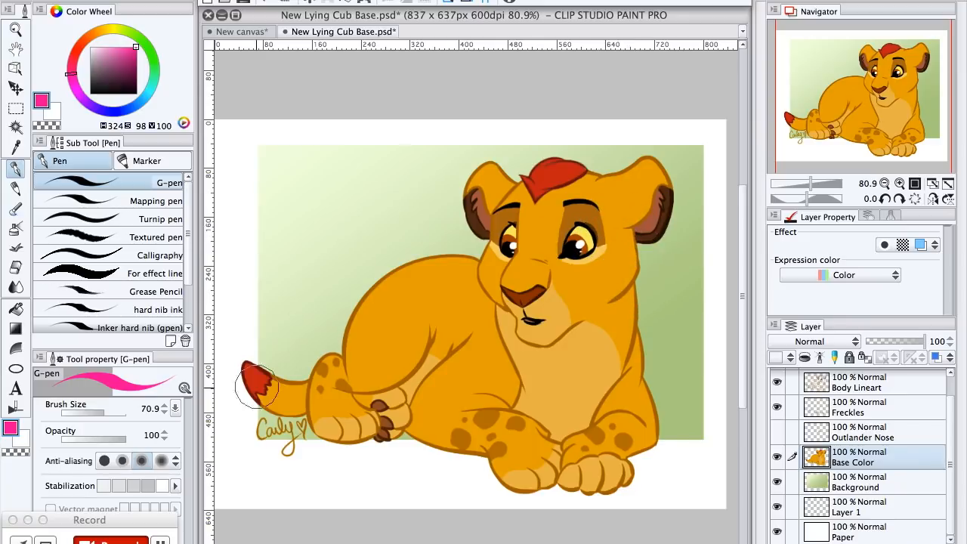
Paint pink over the tail tip and one ear on the Base Color layer, and undo both strokes
mouse_move(263, 358)
left_mouse_down()
mouse_move(248, 348)
mouse_move(255, 388)
mouse_move(276, 392)
left_mouse_up()
mouse_move(482, 168)
left_mouse_down()
mouse_move(487, 188)
mouse_move(495, 175)
left_mouse_up()
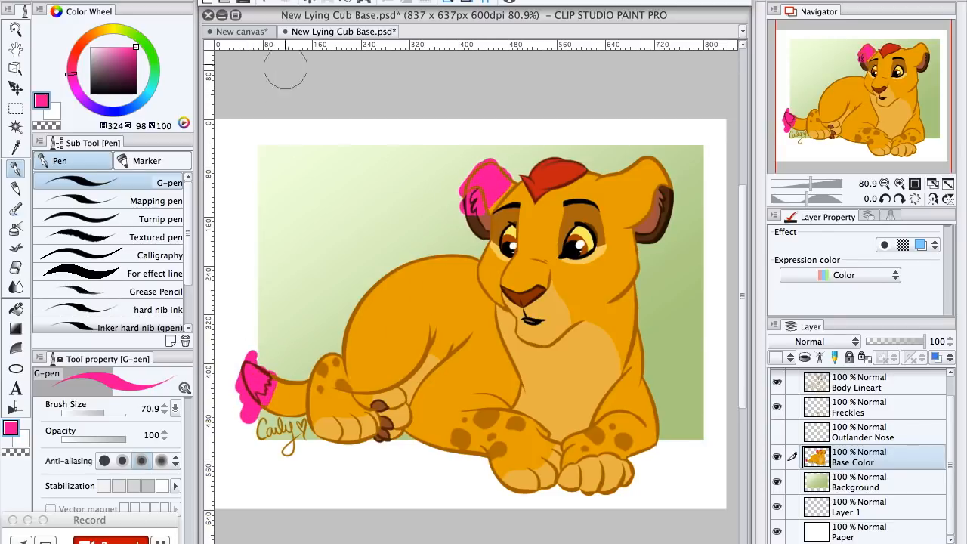
left_click(269, 2)
left_click(269, 2)
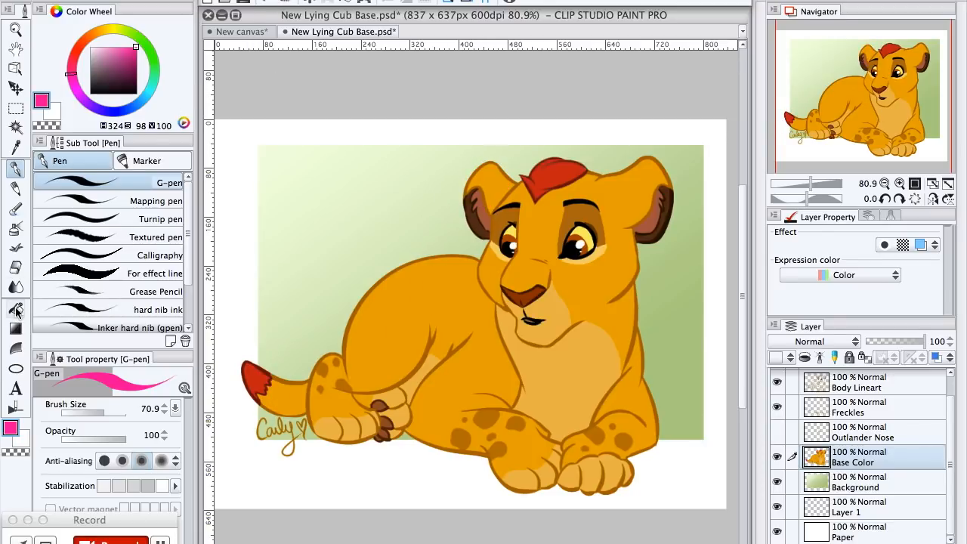
Fill the tail tip and the hair tuft with pink using the Fill tool, and undo both fills
left_click(16, 309)
left_click(258, 378)
left_click(549, 188)
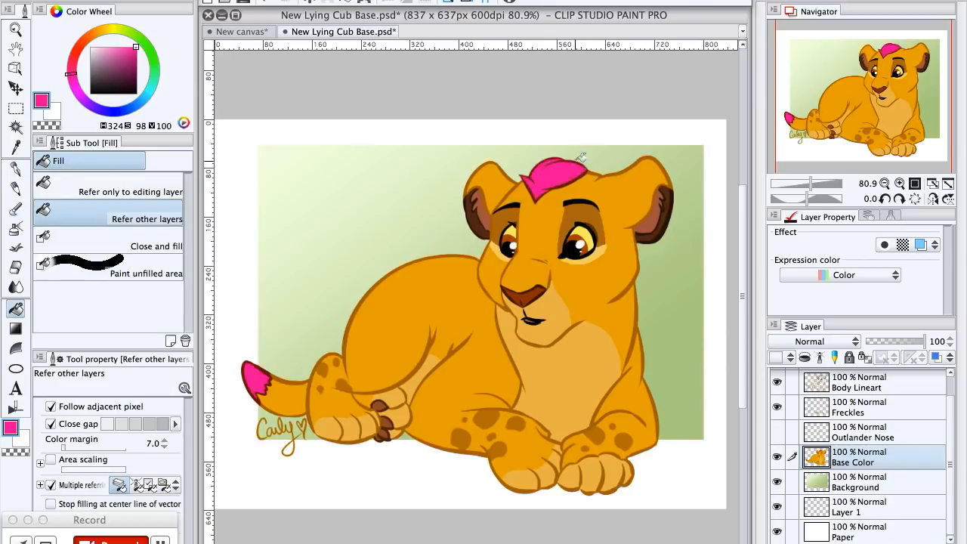
left_click(270, 1)
left_click(270, 2)
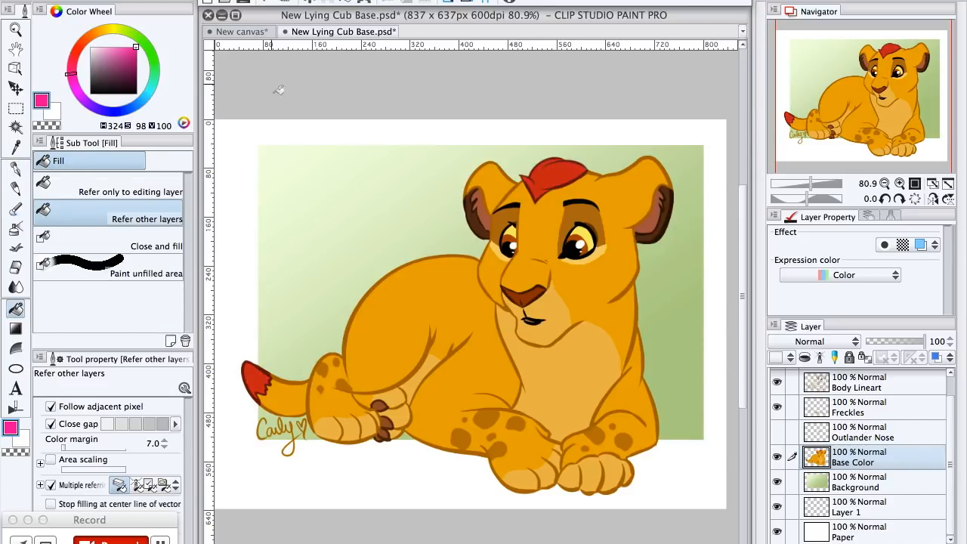
Fill the cub's forehead with an olive brown, and undo the fill
left_click(103, 30)
left_click(129, 60)
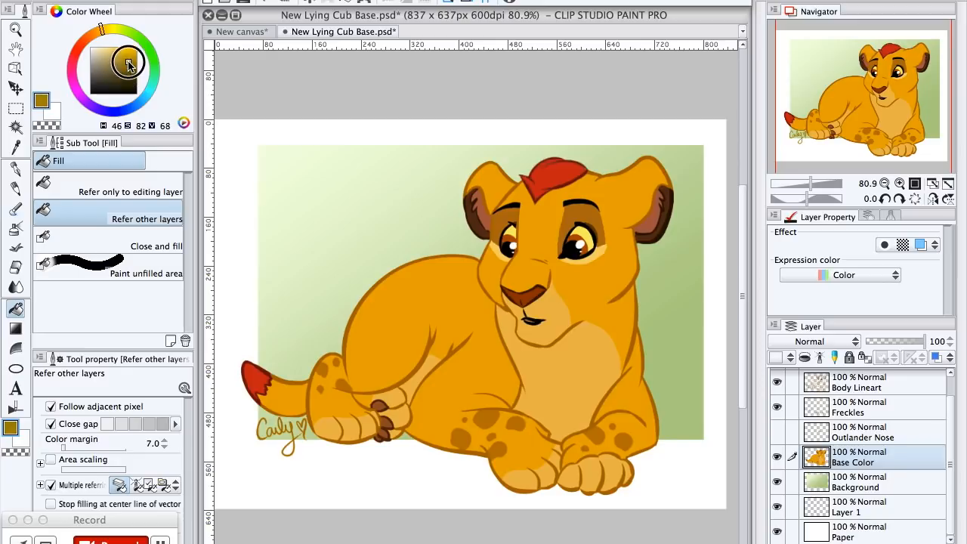
left_click(549, 243)
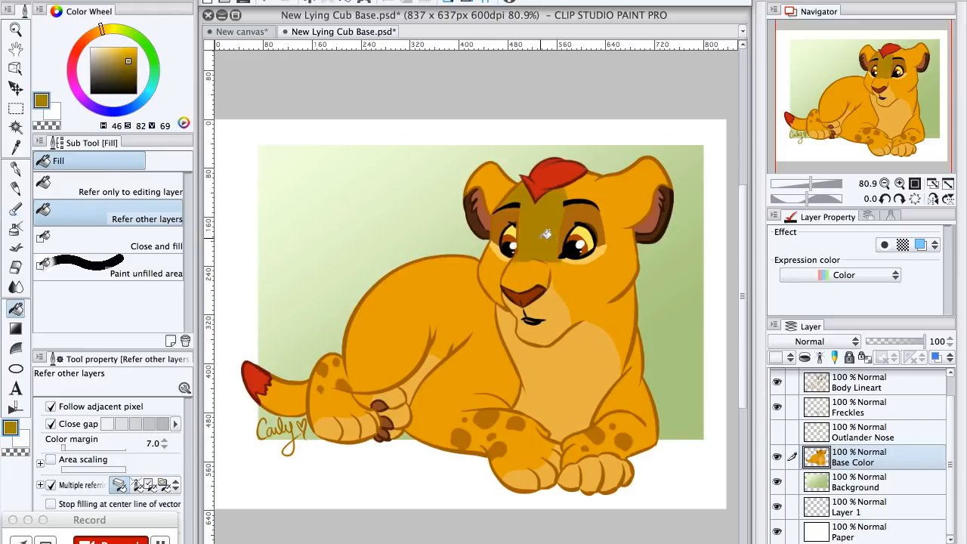
left_click(269, 2)
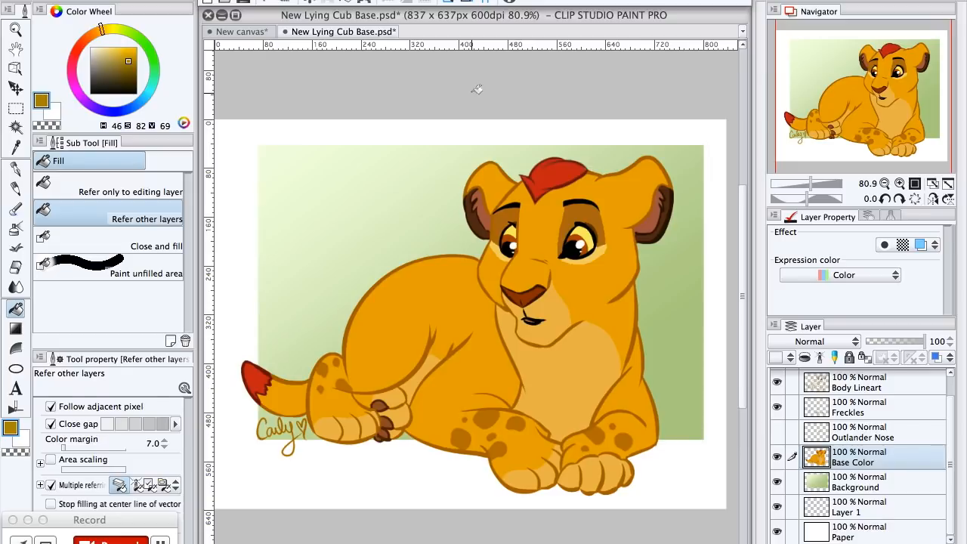
Select the Body Lineart layer, draw a G-pen stroke at the tail tip, and undo it
scroll(929, 400, "up", 1)
left_click(929, 401)
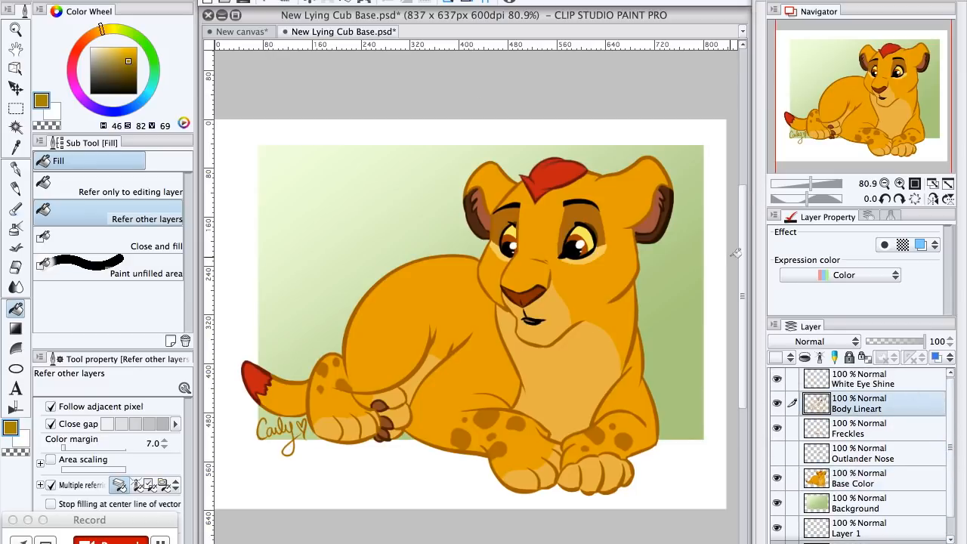
left_click(15, 167)
mouse_move(244, 376)
left_mouse_down()
mouse_move(264, 376)
mouse_move(233, 367)
mouse_move(242, 371)
left_mouse_up()
left_click(269, 6)
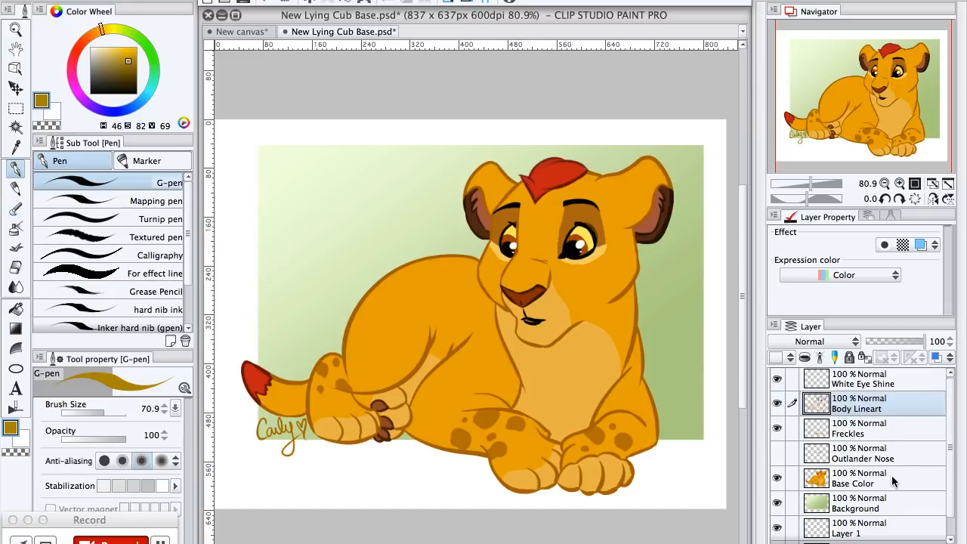
Select the Background layer and examine what Background and Base Color contribute by toggling each one's visibility off and on
left_click(809, 504)
left_click(778, 505)
left_click(778, 504)
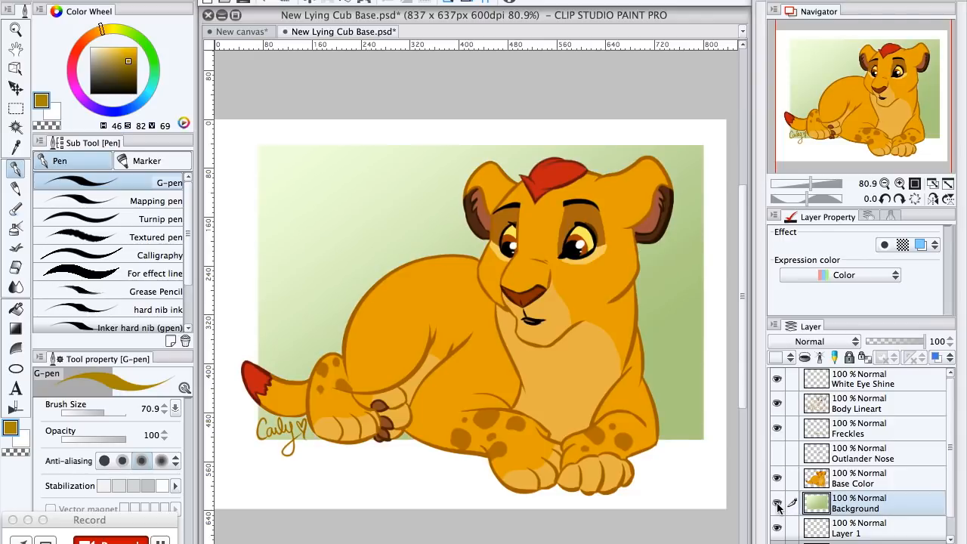
left_click(778, 504)
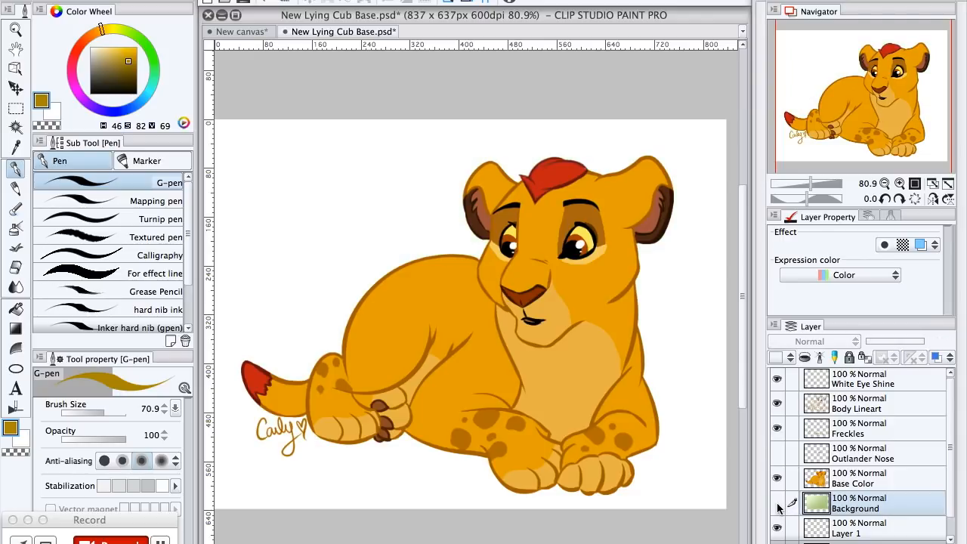
left_click(778, 504)
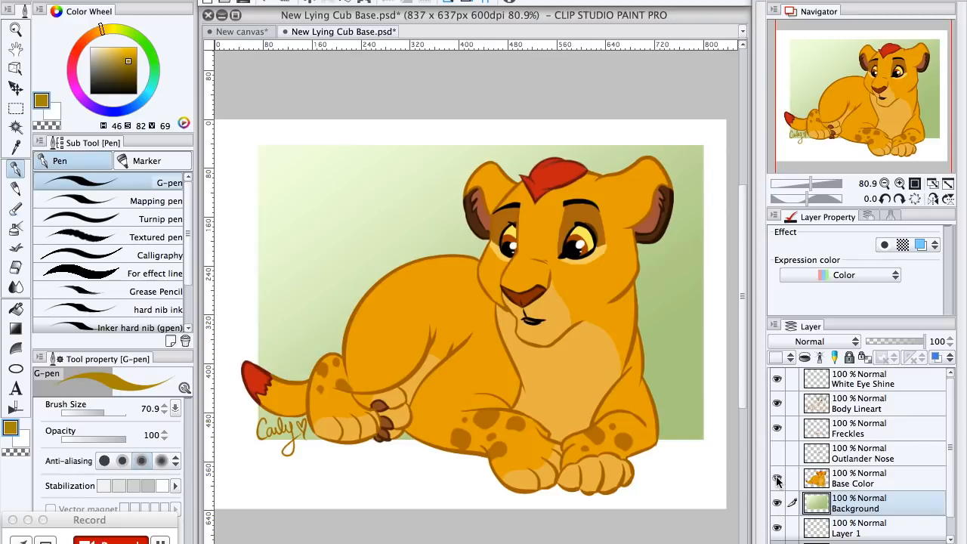
left_click(777, 478)
left_click(777, 478)
left_click(778, 480)
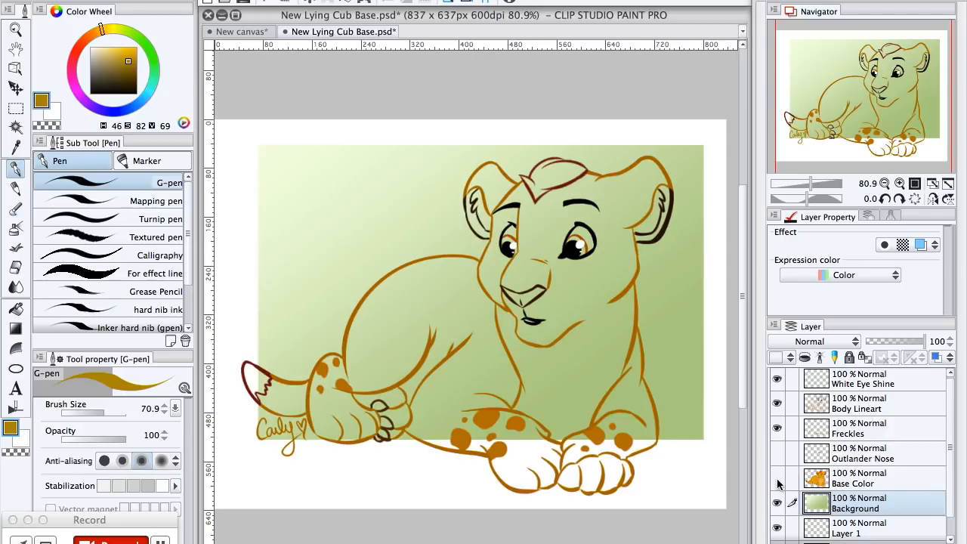
left_click(778, 480)
left_click(777, 482)
left_click(777, 481)
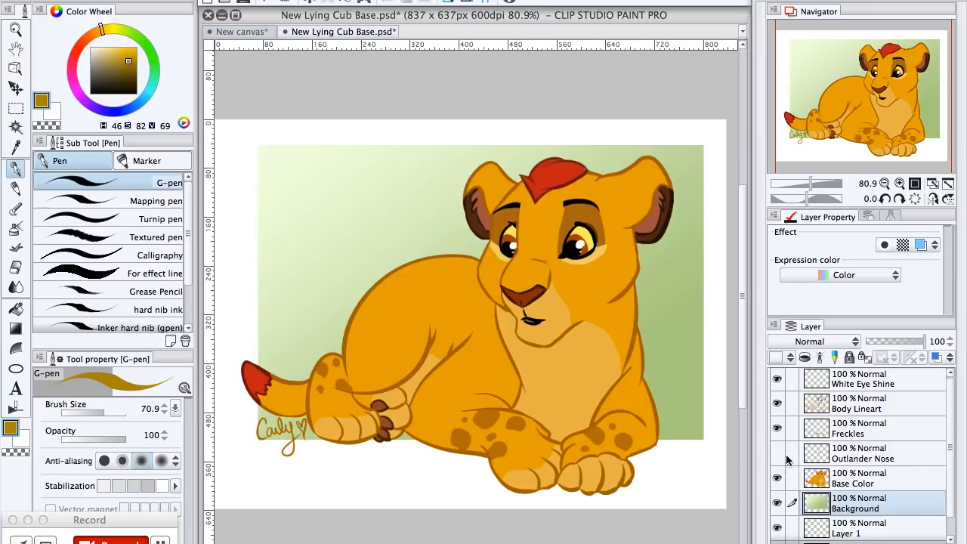
Examine what the Body Lineart and White Eye Shine layers contribute by toggling each one's visibility off and on
left_click(778, 404)
left_click(779, 405)
left_click(779, 405)
left_click(779, 405)
left_click(779, 405)
left_click(779, 405)
left_click_drag(949, 463, 950, 437)
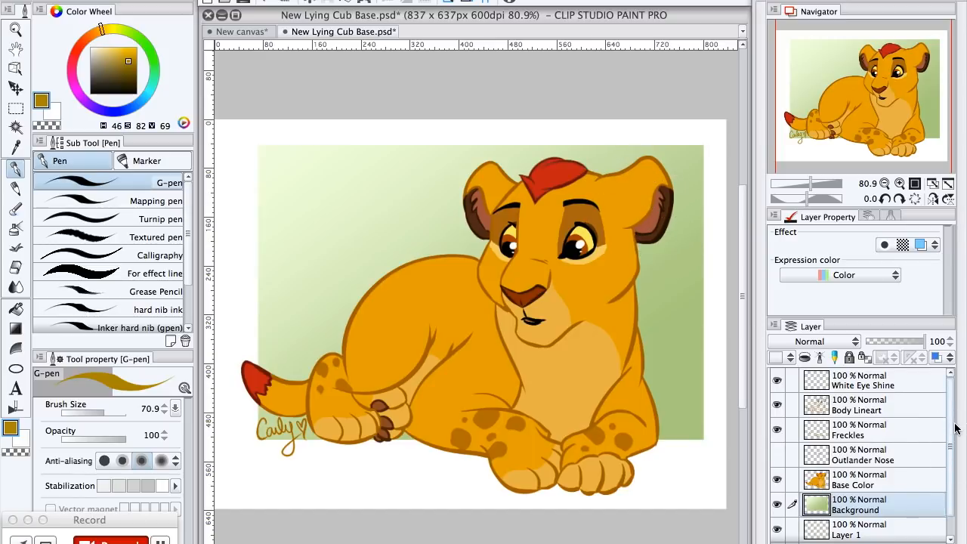
left_click(778, 381)
left_click(777, 381)
left_click(778, 381)
left_click(778, 382)
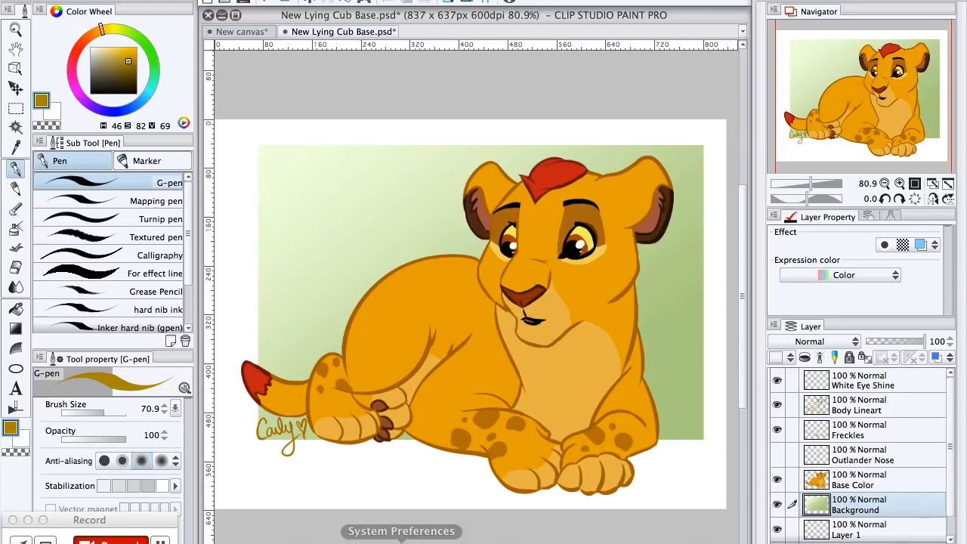
Minimize the drawing program, switch to FireAlpaca, and start creating a new image
left_click(221, 15)
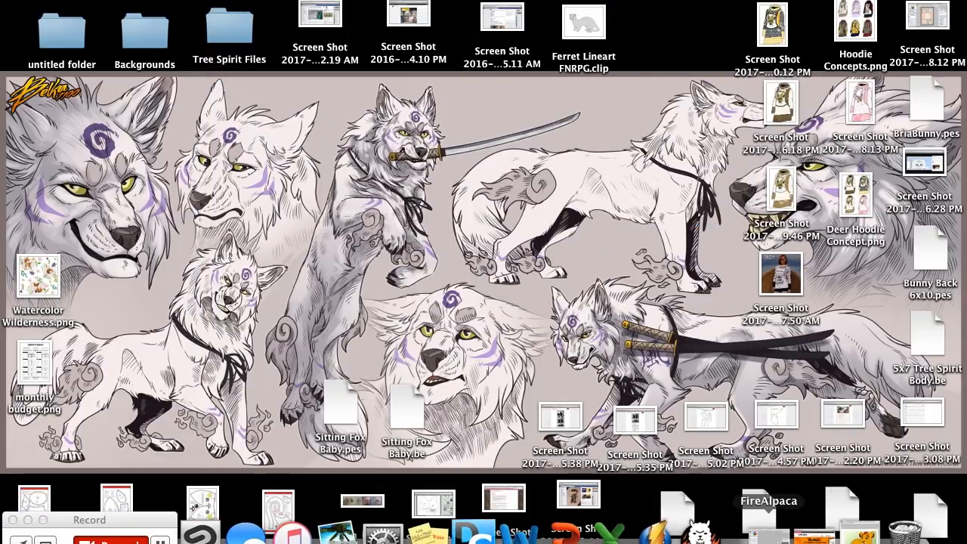
left_click(768, 533)
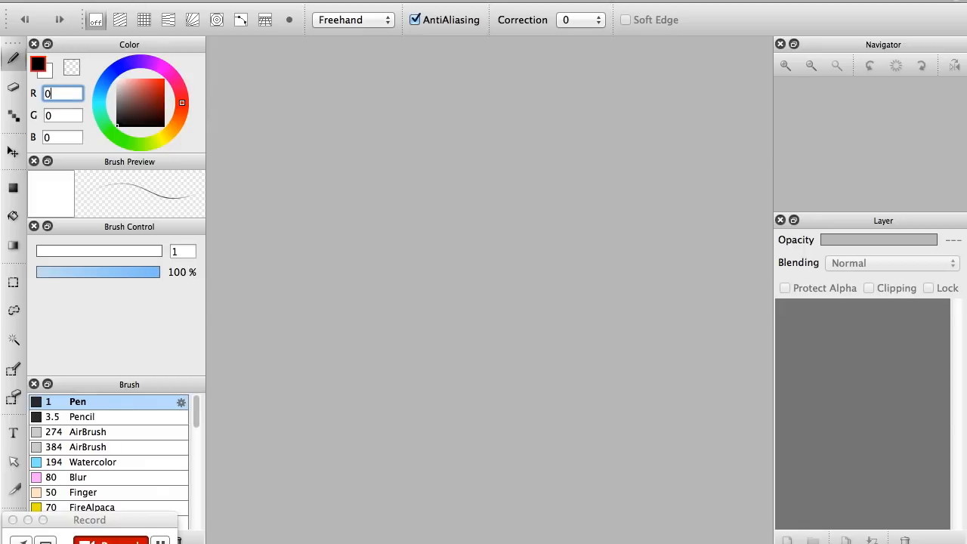
left_click(129, 0)
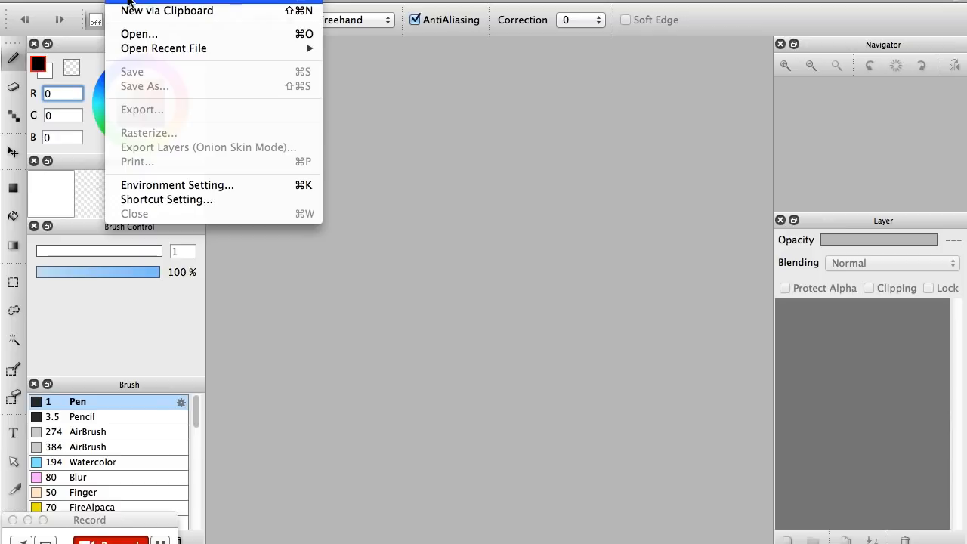
left_click(129, 1)
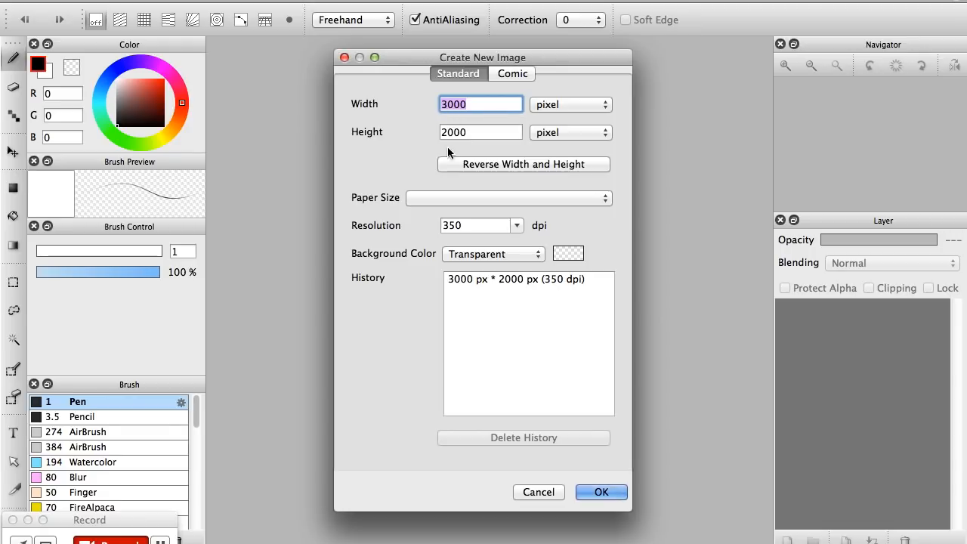
Try inches as the unit for the new image's width and height, and return both to pixels
left_click(602, 109)
left_click(568, 130)
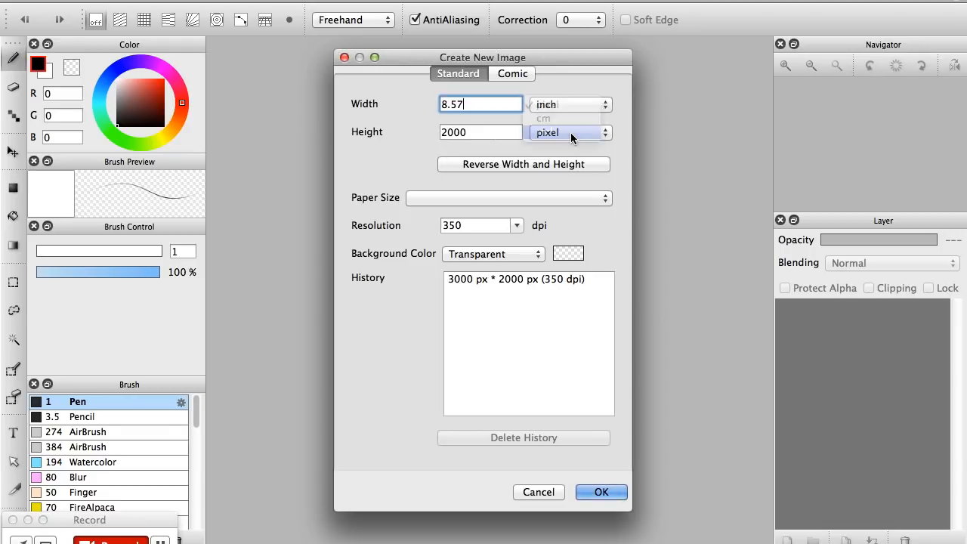
left_click(591, 125)
left_click(568, 159)
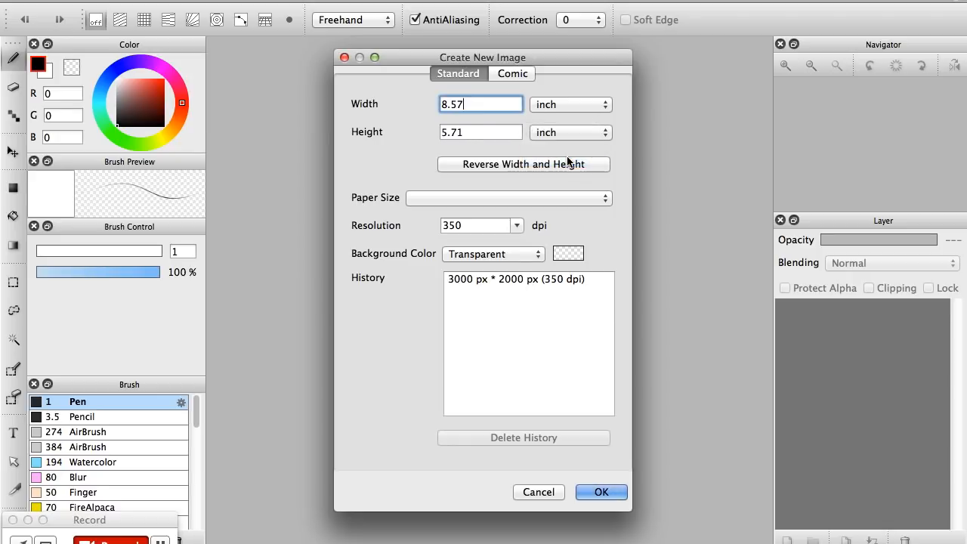
left_click(579, 132)
left_click(568, 94)
left_click(570, 136)
left_click(566, 105)
left_click(555, 104)
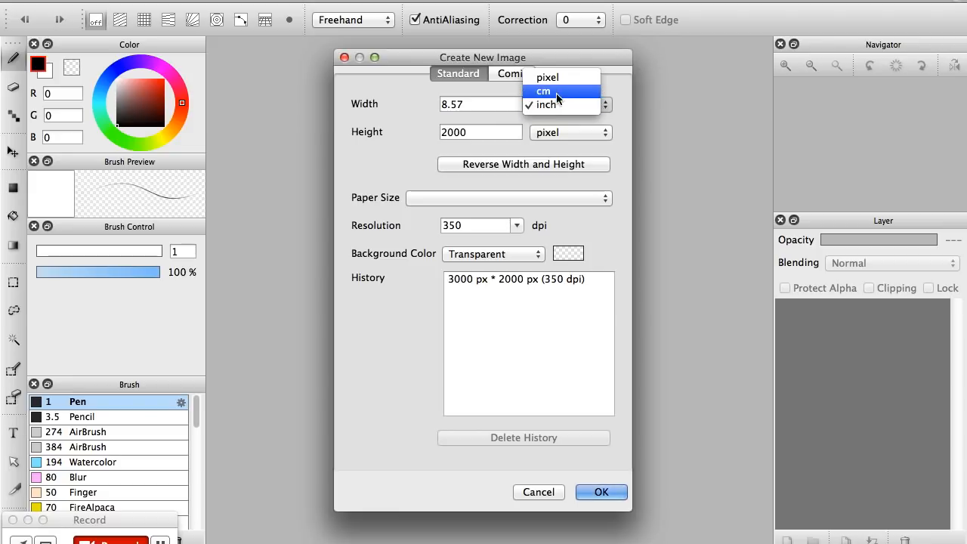
left_click(560, 80)
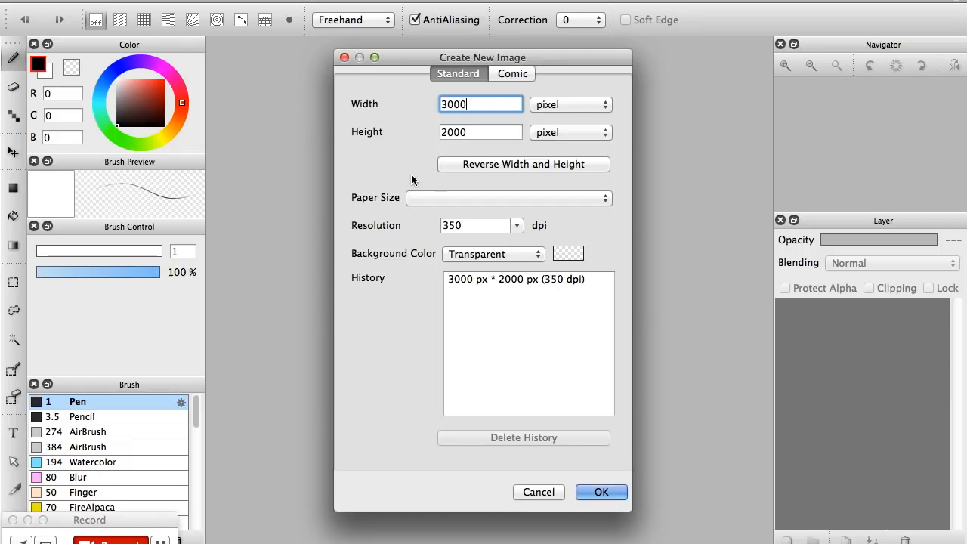
Set the background to a white color instead of transparent, and create the 3000 × 2000 pixel image at 350 dpi
left_click(529, 254)
left_click(508, 271)
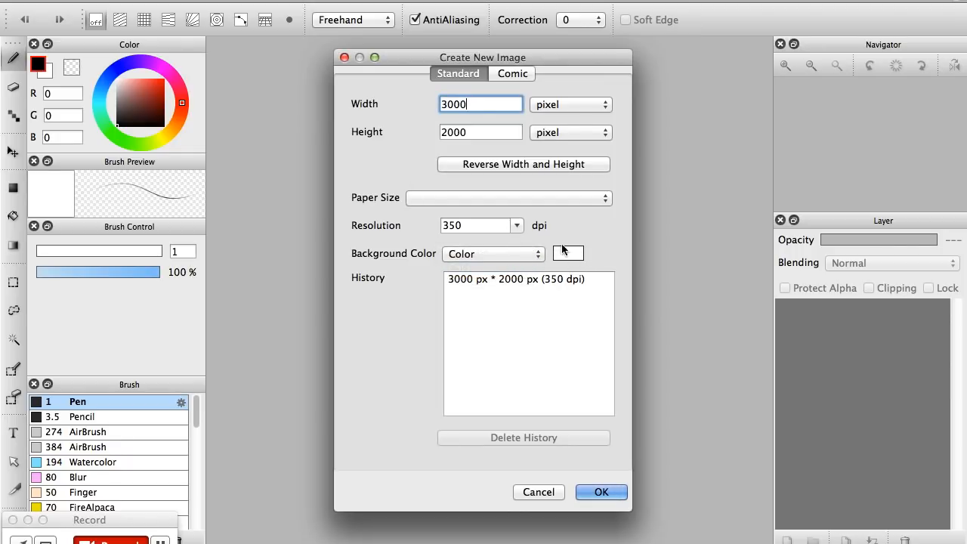
left_click(538, 254)
left_click(533, 238)
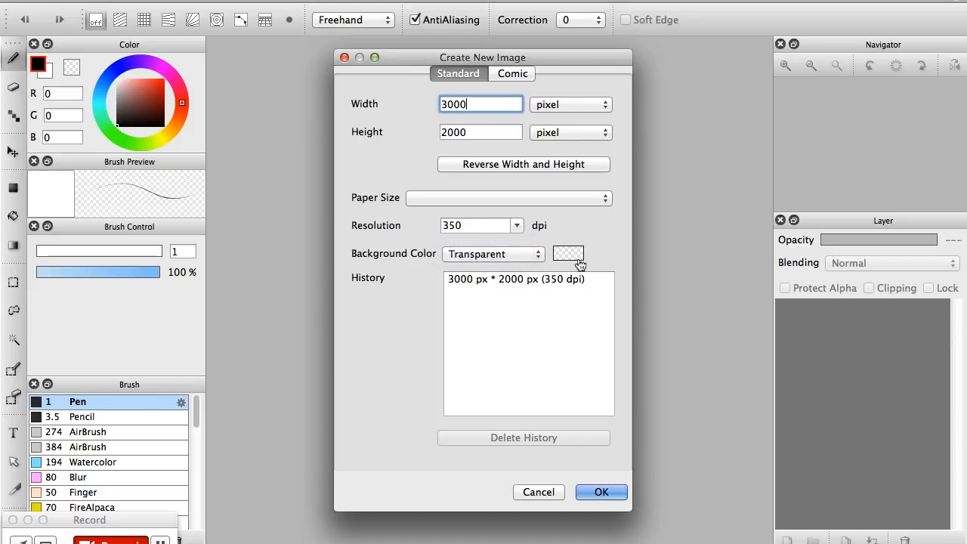
left_click(529, 255)
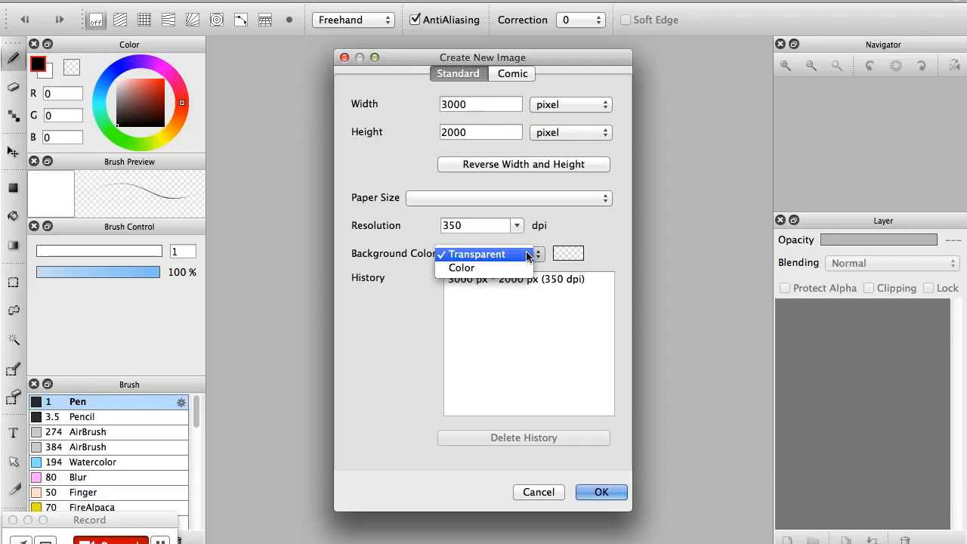
left_click(462, 267)
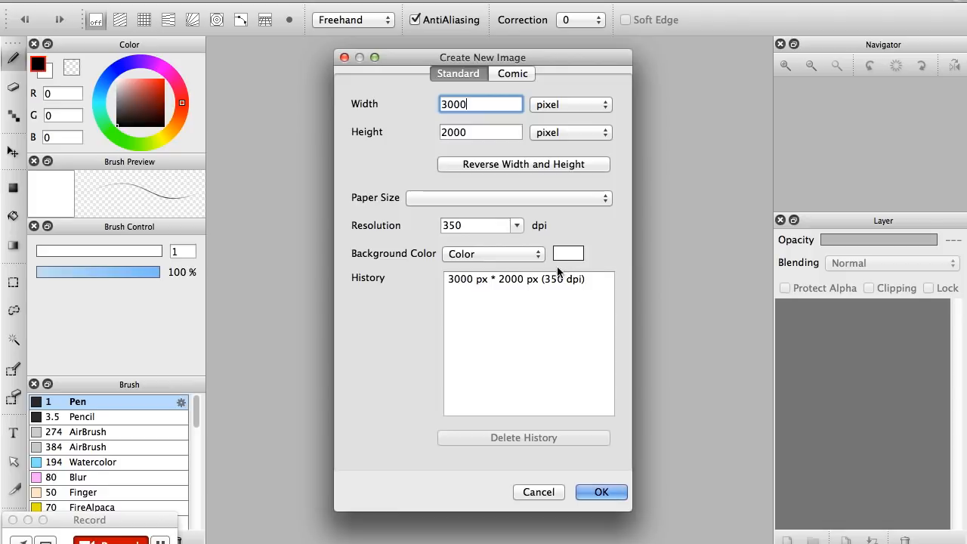
left_click(601, 492)
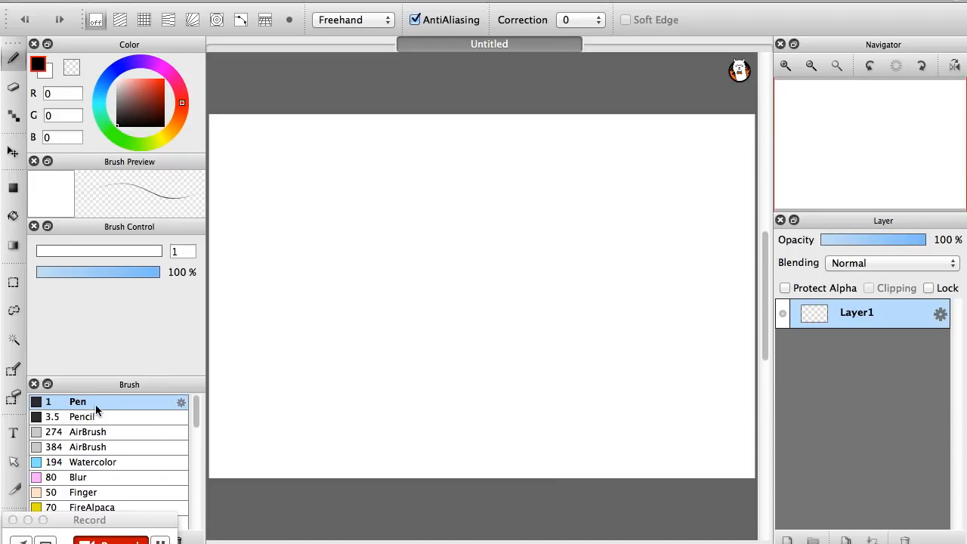
Look through the available brushes and activate the Dot tool
scroll(89, 474, "down", 10)
scroll(89, 474, "up", 10)
left_click(14, 119)
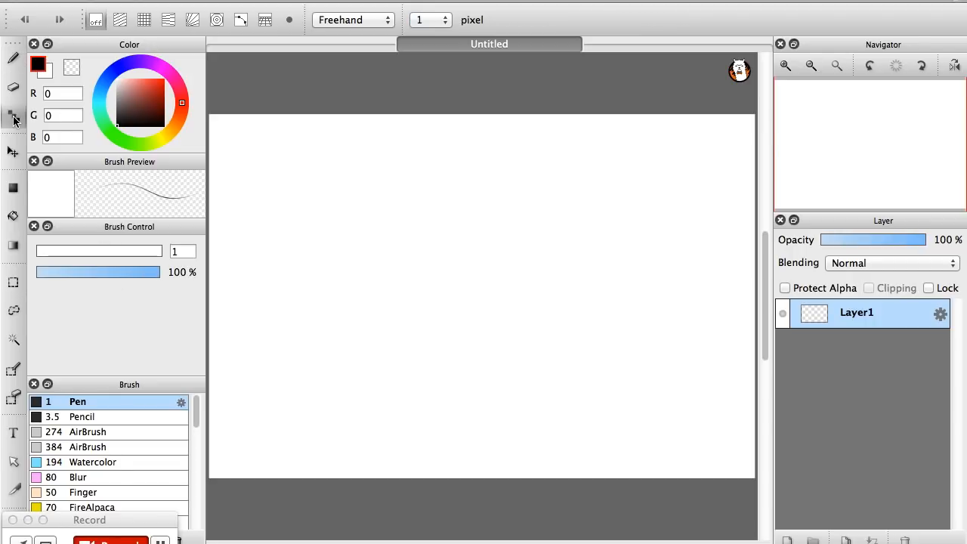
Switch between the Brush, Eraser and Dot tools to compare their options, and leave the Brush tool active
left_click(14, 59)
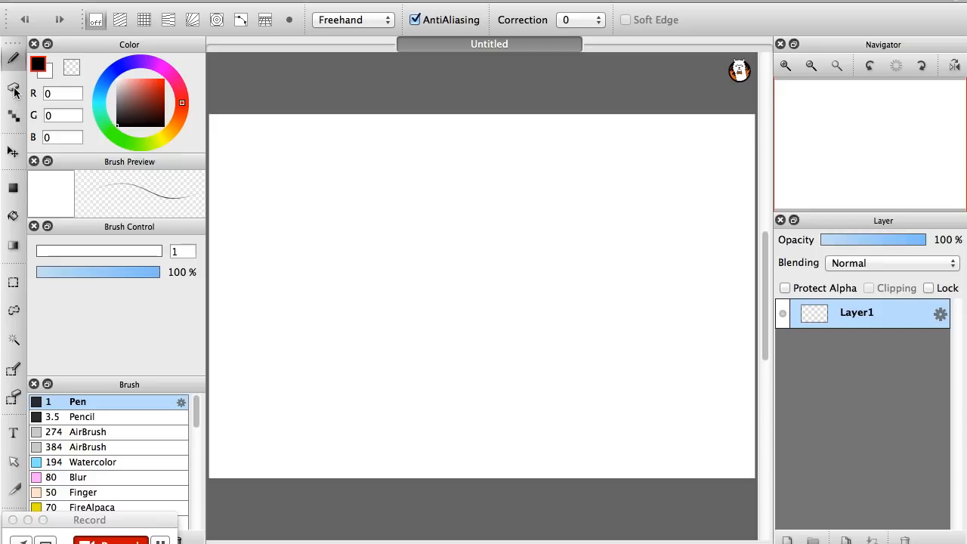
left_click(14, 90)
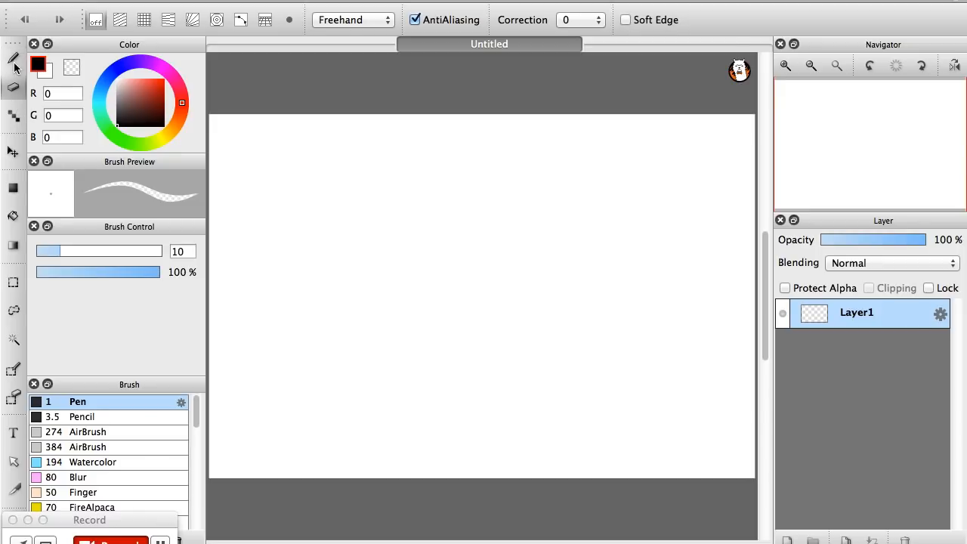
left_click(14, 59)
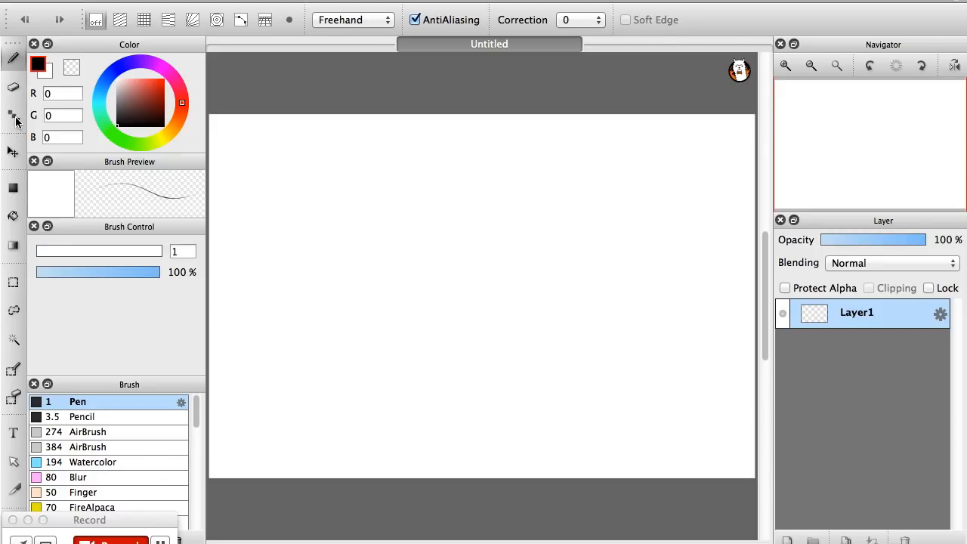
left_click(15, 117)
left_click(15, 61)
Try the Navigator's panning, rotation and zoom controls on the blank canvas
mouse_move(868, 98)
mouse_move(857, 151)
left_mouse_down()
mouse_move(885, 158)
mouse_move(864, 162)
left_mouse_up()
left_click_drag(843, 87, 843, 87)
left_click(785, 68)
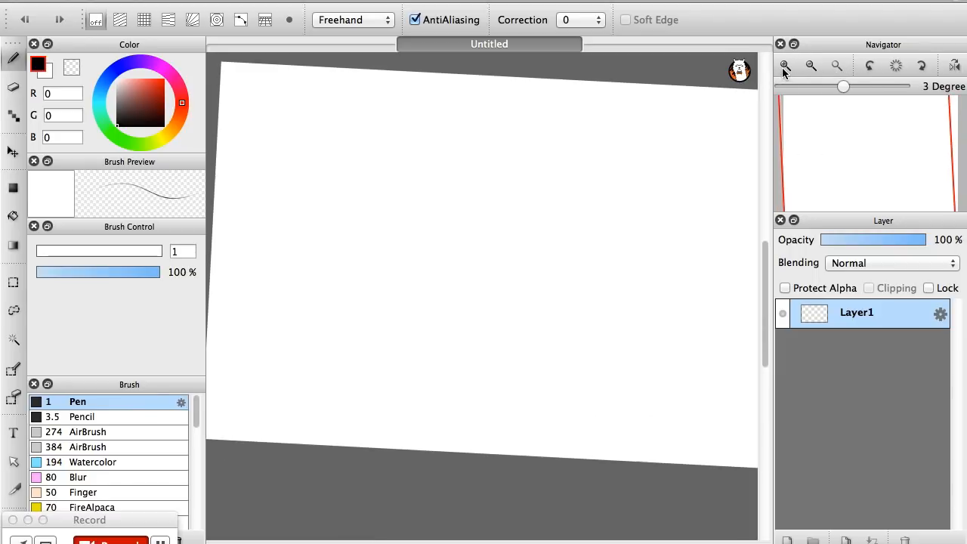
left_click(785, 68)
left_click(785, 68)
left_click(812, 67)
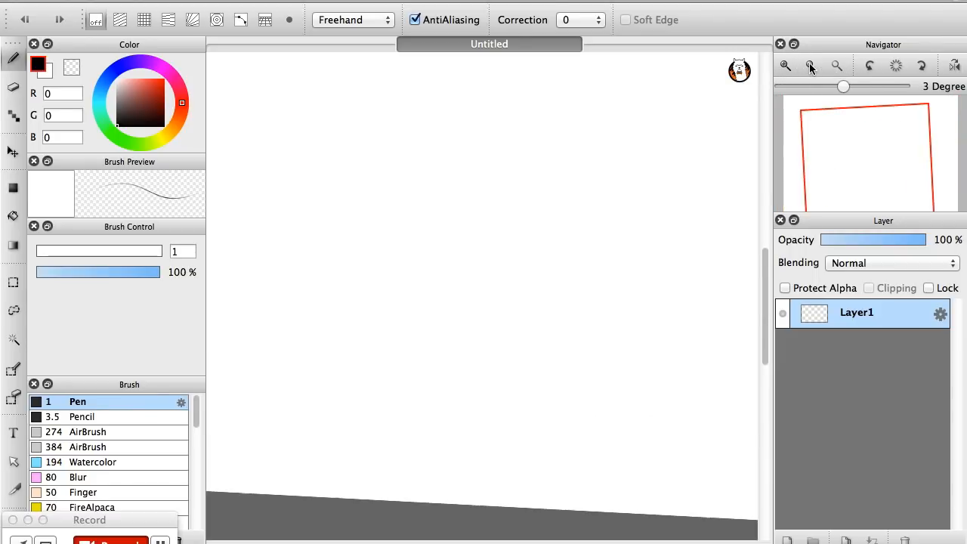
left_click(868, 67)
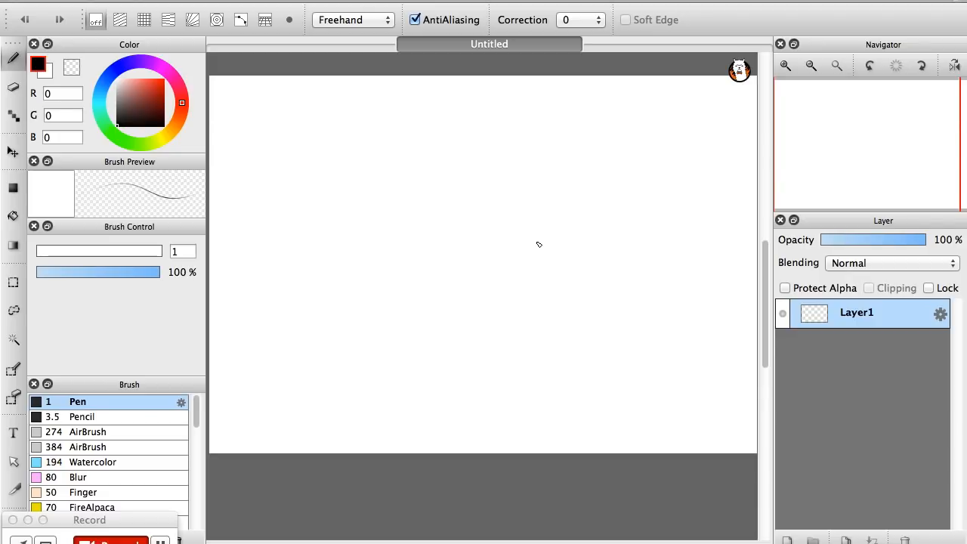
Switch to the web browser and look over the Etsy listing for the Birdies Maxaloones pants
mouse_move(481, 542)
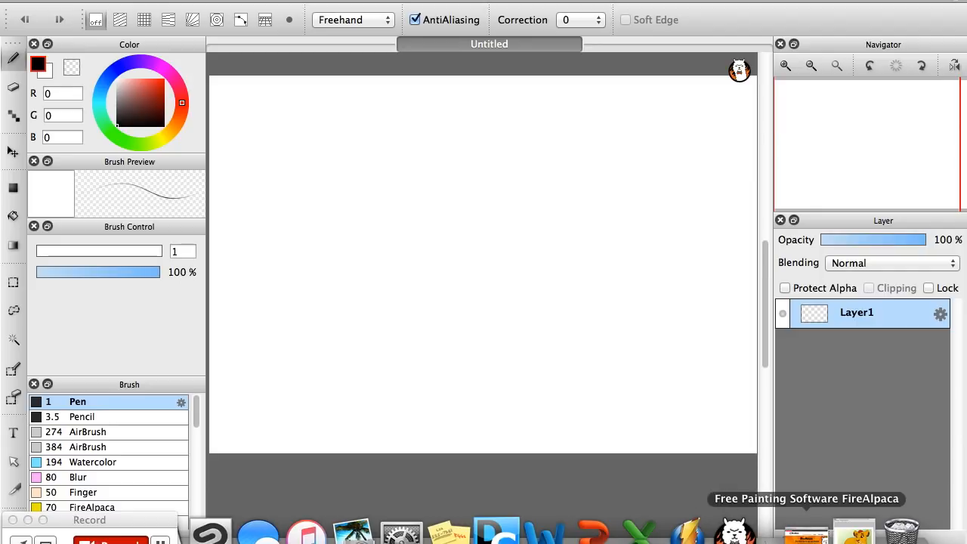
left_click(807, 532)
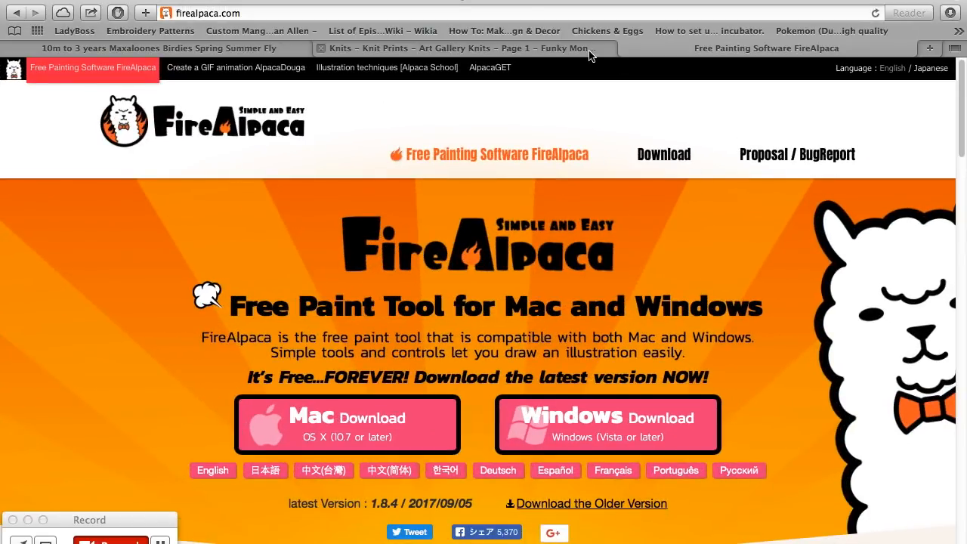
left_click(217, 50)
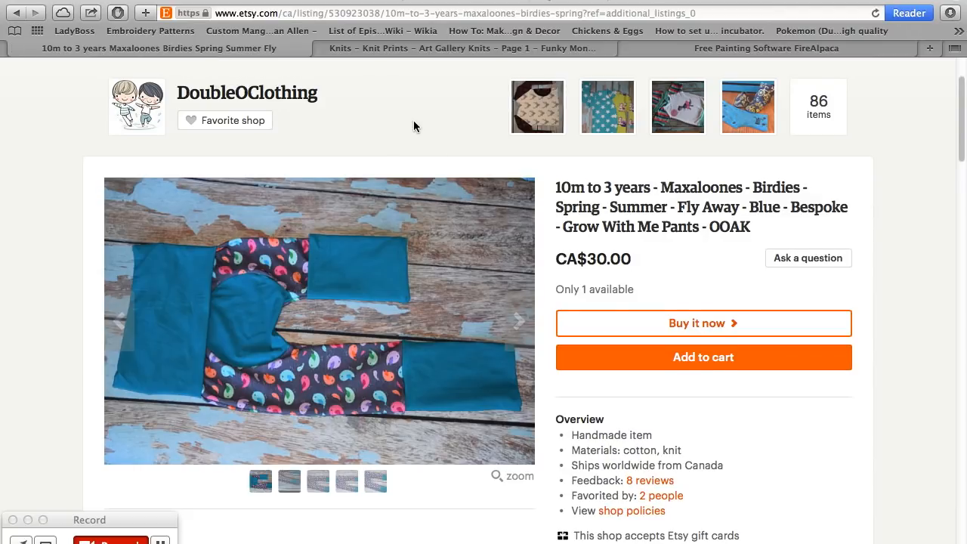
scroll(414, 121, "up", 1)
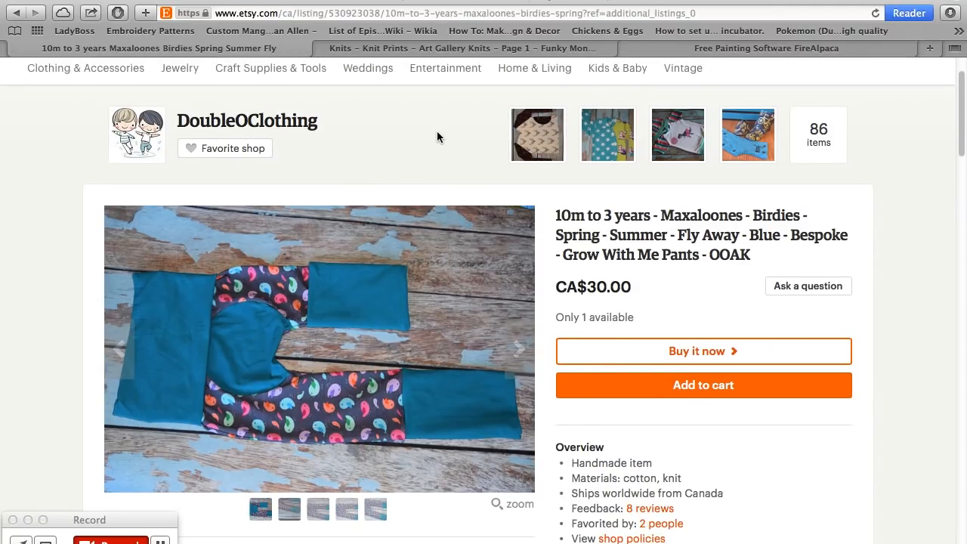
scroll(436, 137, "up", 1)
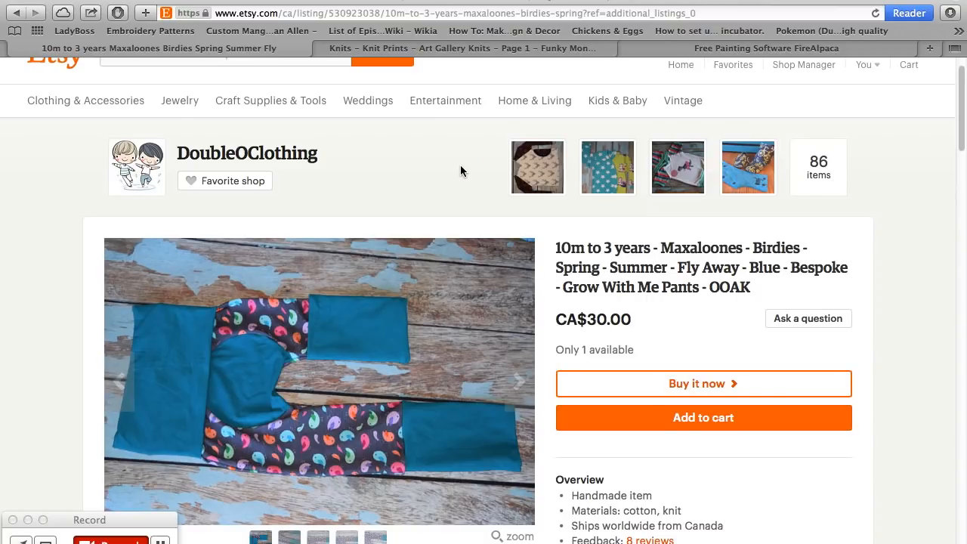
scroll(425, 150, "down", 3)
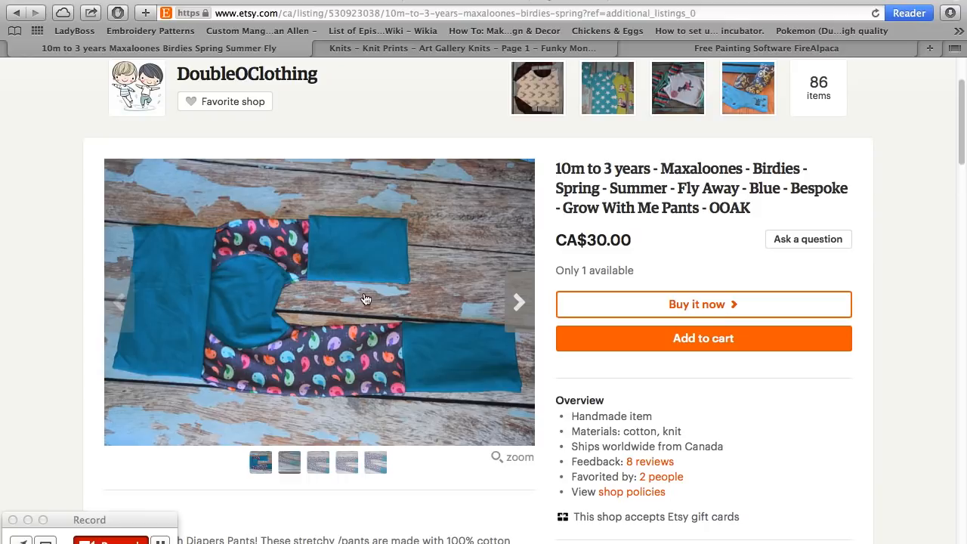
scroll(279, 218, "up", 1)
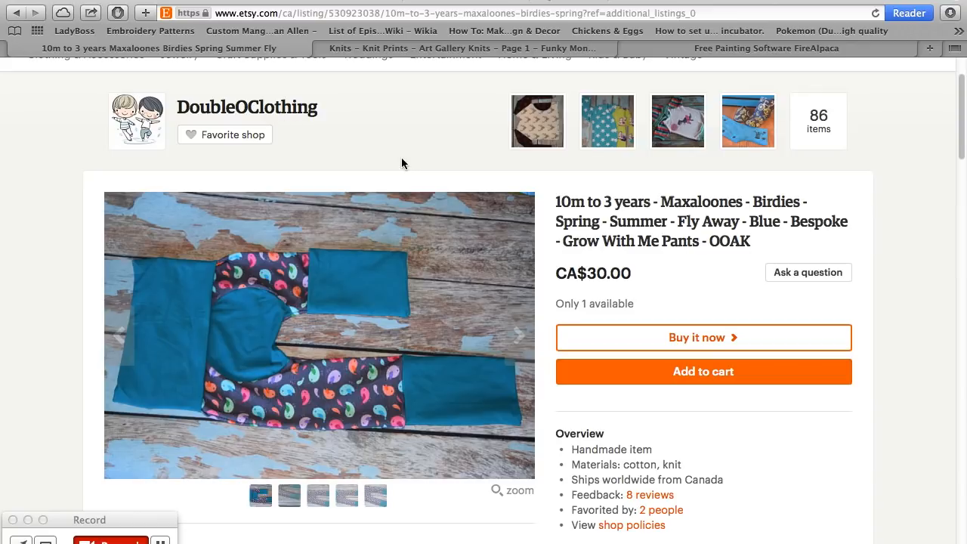
scroll(541, 199, "down", 1)
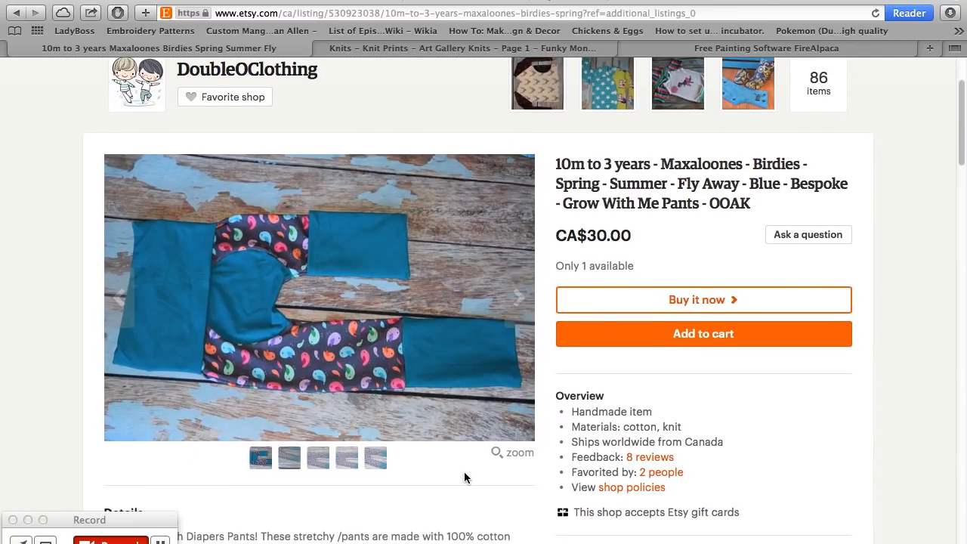
scroll(433, 483, "down", 1)
scroll(433, 483, "up", 1)
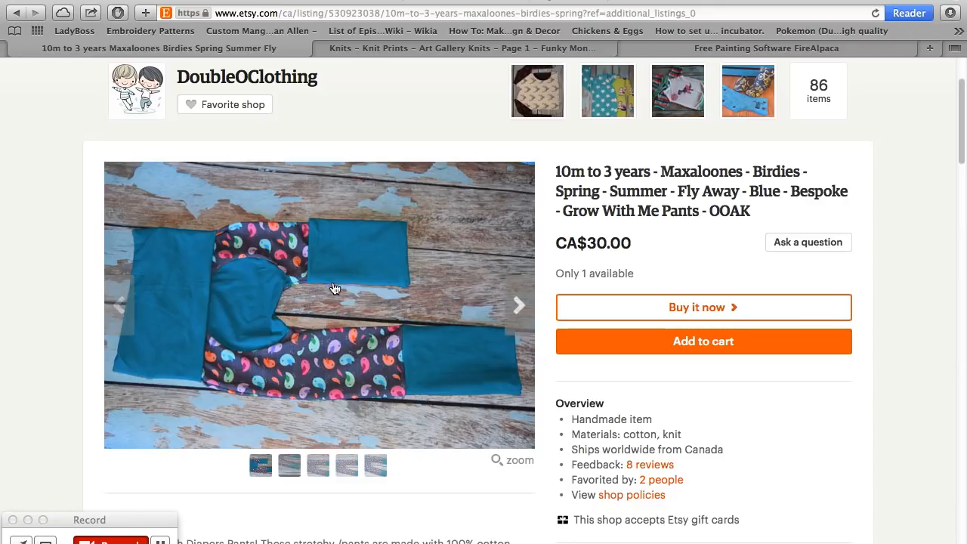
Copy the pants photo from the Etsy listing and paste it into the blank FireAlpaca canvas
right_click(303, 268)
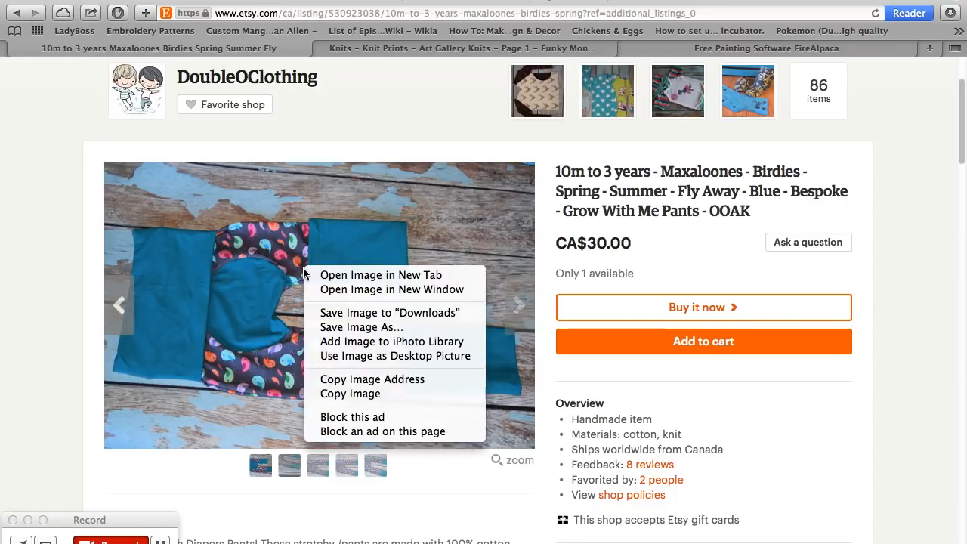
left_click(352, 394)
mouse_move(472, 538)
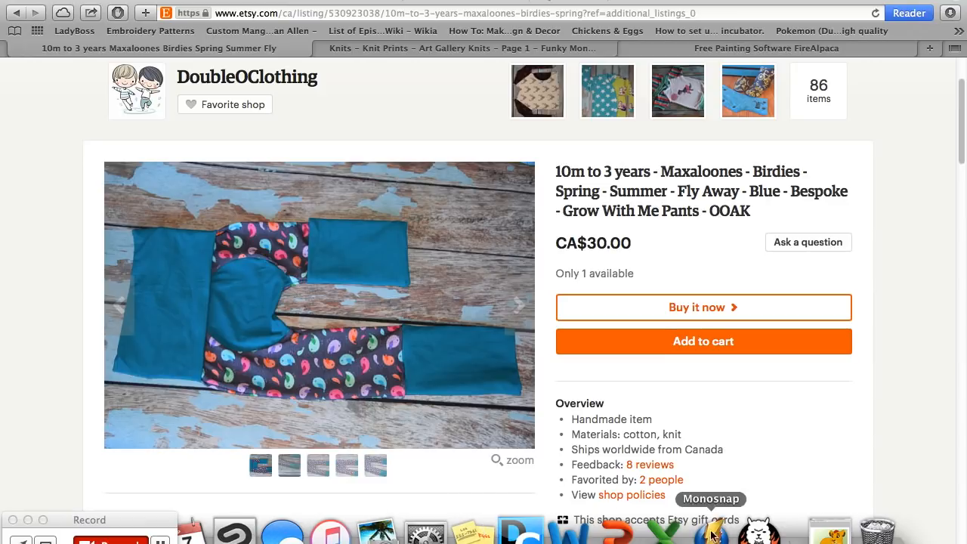
left_click(757, 533)
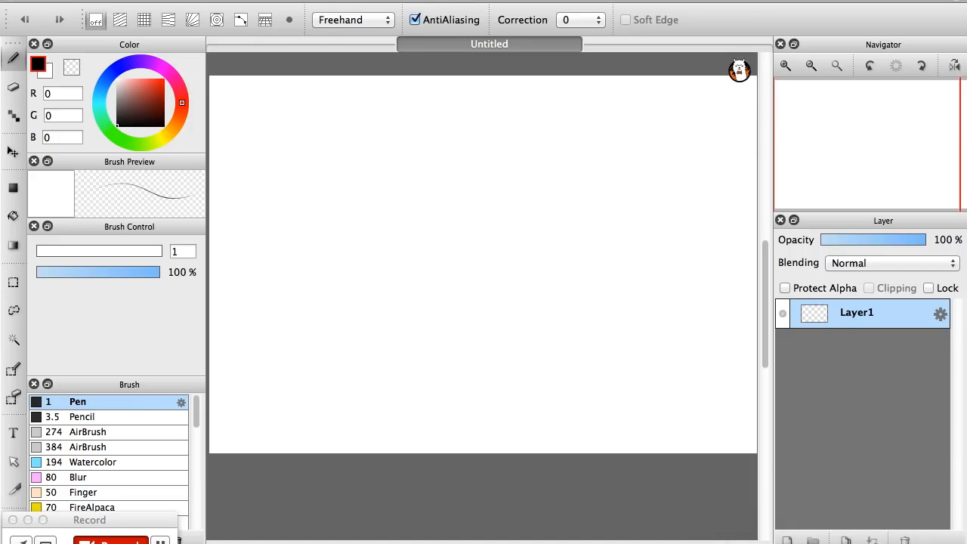
left_click(147, 0)
left_click(189, 63)
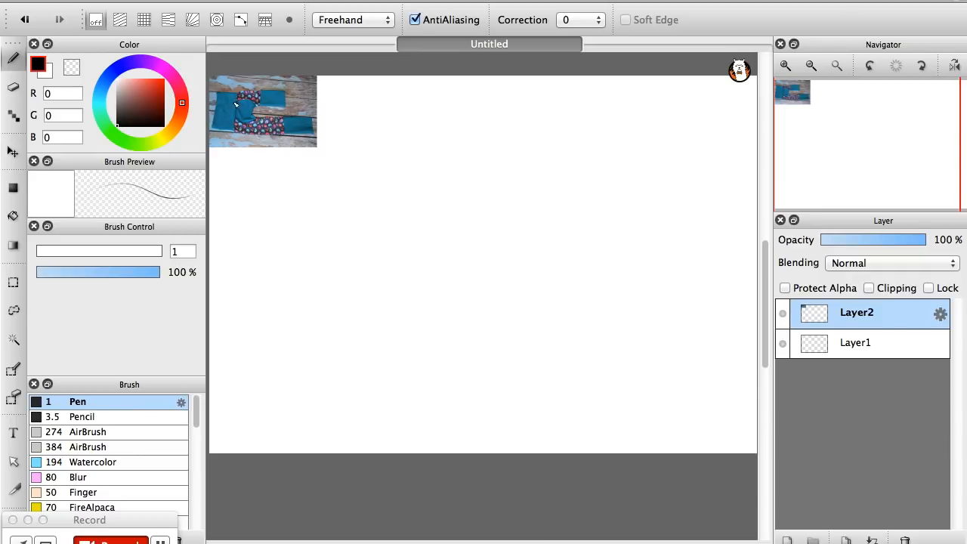
Start transforming the pasted pants photo, enlarge it to roughly three times its width, and move it toward the middle of the canvas
left_click(150, 0)
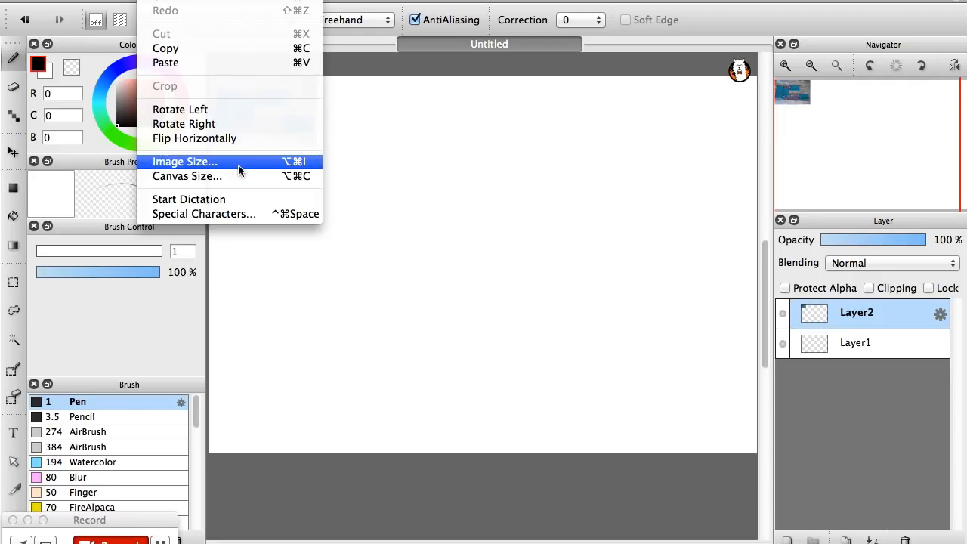
mouse_move(265, 0)
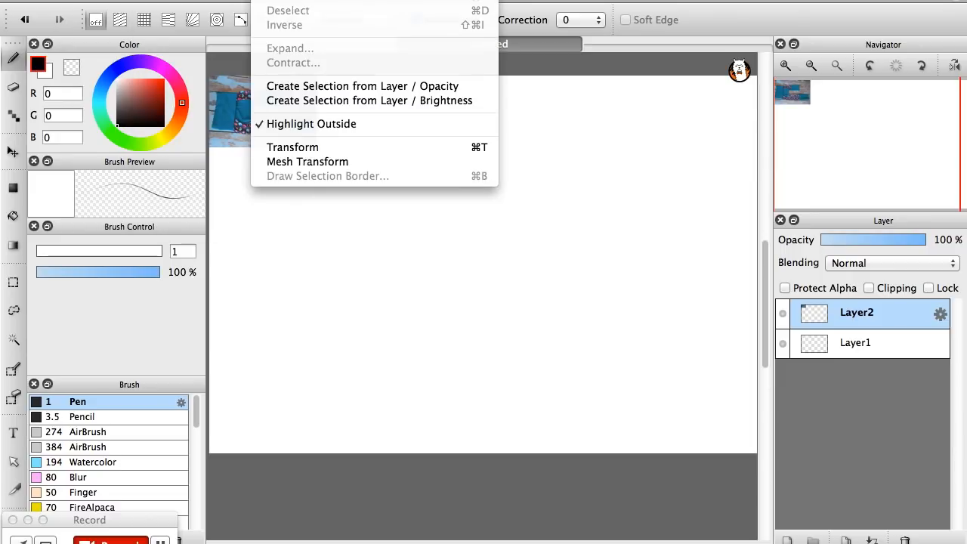
left_click(275, 148)
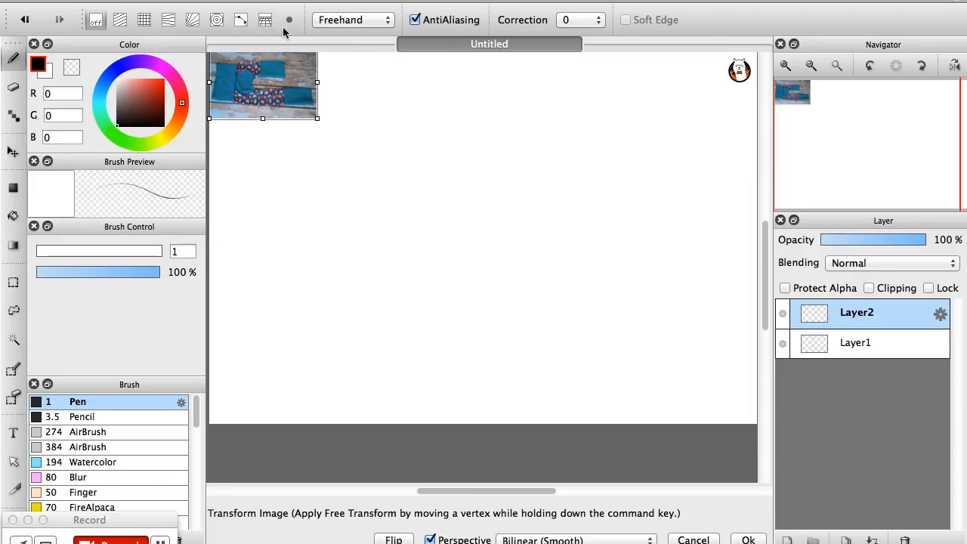
left_click_drag(811, 116, 837, 139)
left_click(407, 196)
left_click_drag(408, 196, 518, 276)
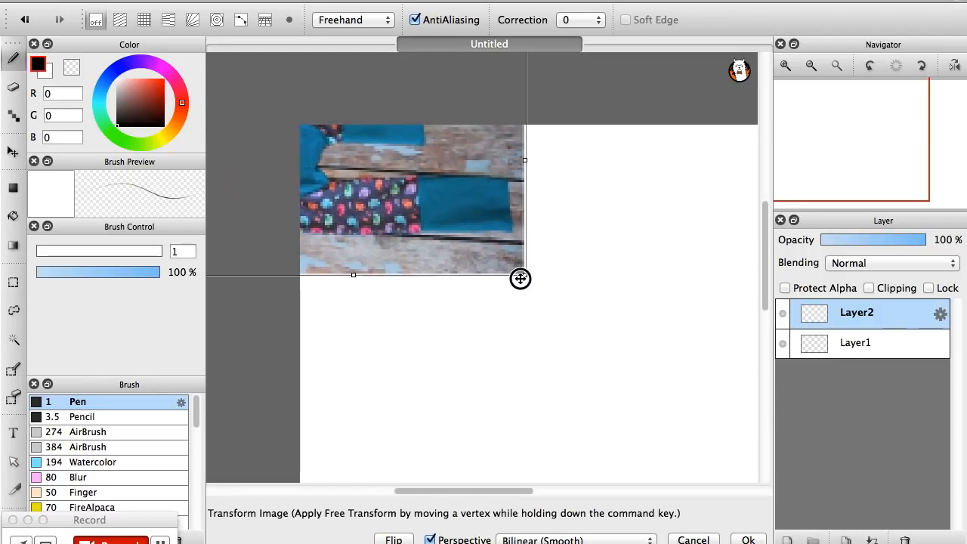
left_click_drag(438, 197, 577, 334)
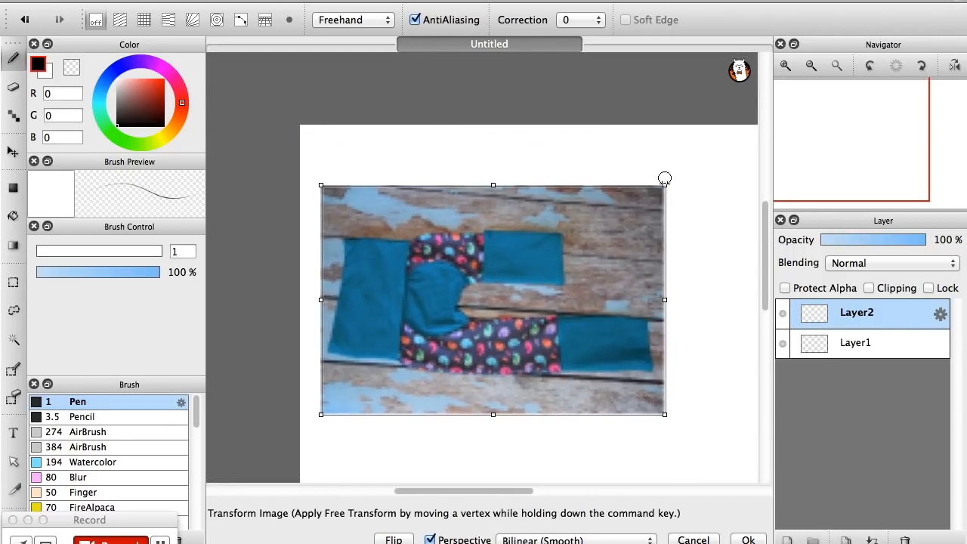
Rotate the photo about 90 degrees clockwise so the waistband faces up, move it to the canvas's left side, and apply the transform
left_click_drag(803, 152, 848, 152)
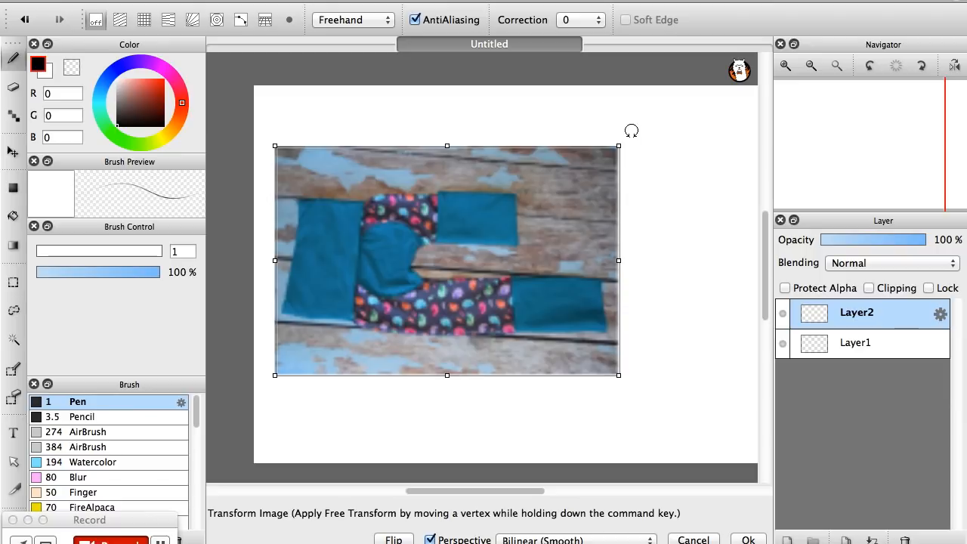
left_click_drag(630, 131, 570, 432)
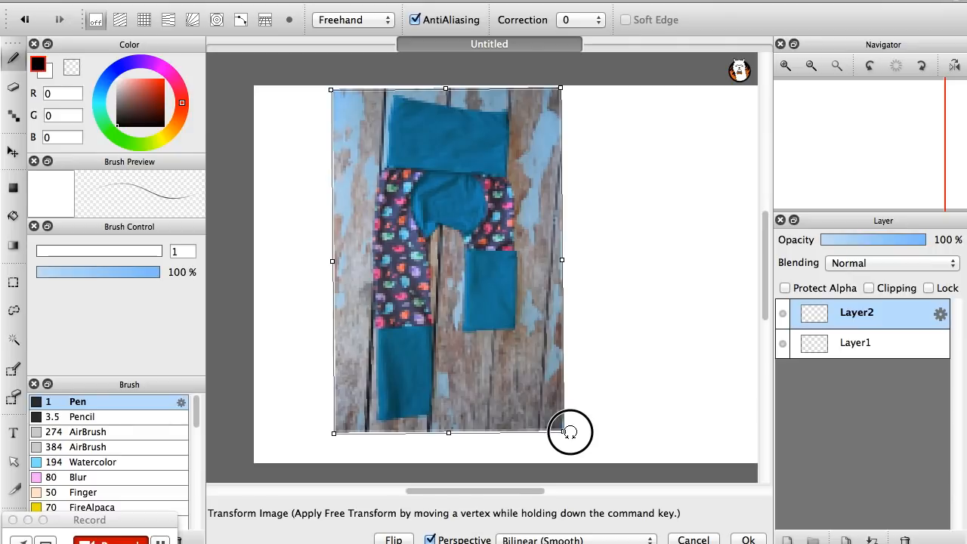
left_click_drag(509, 244, 436, 246)
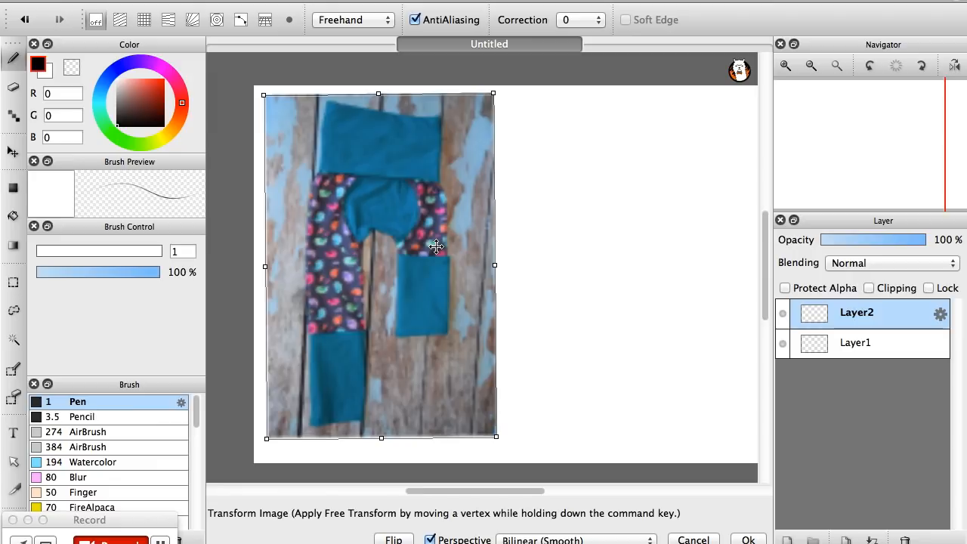
key("Return")
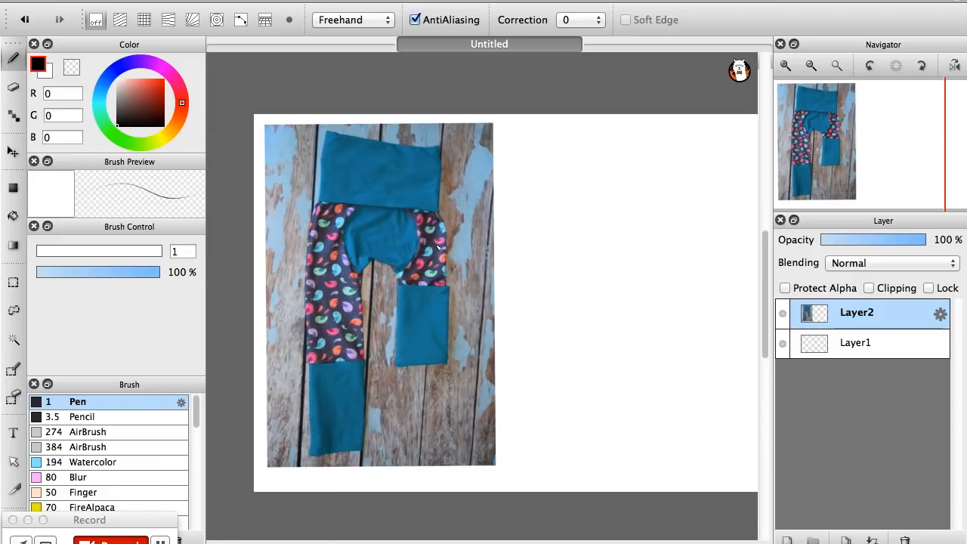
Lower the pants photo layer's opacity to 39% and add a new empty layer above it
left_click(810, 67)
left_click(786, 66)
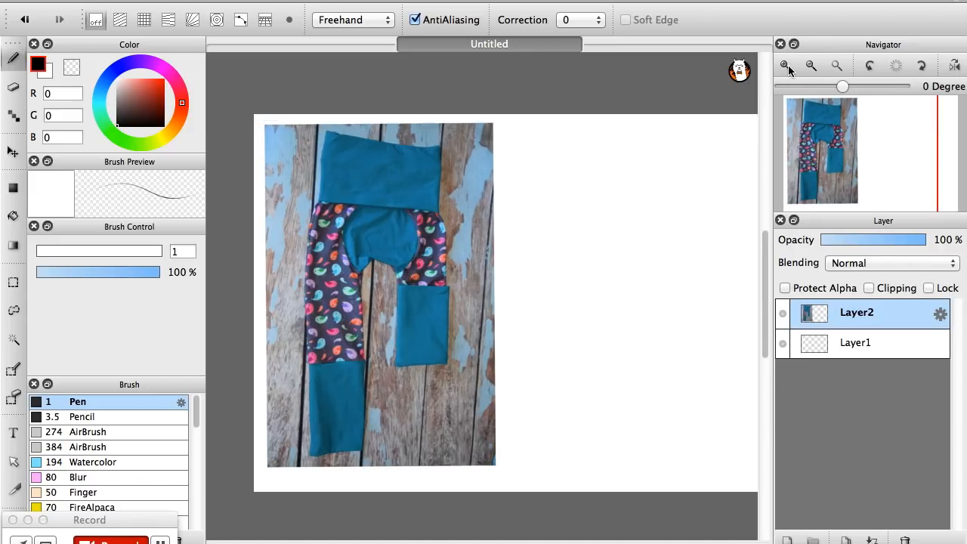
left_click(786, 66)
left_click(851, 142)
left_click_drag(850, 142, 827, 137)
left_click(786, 66)
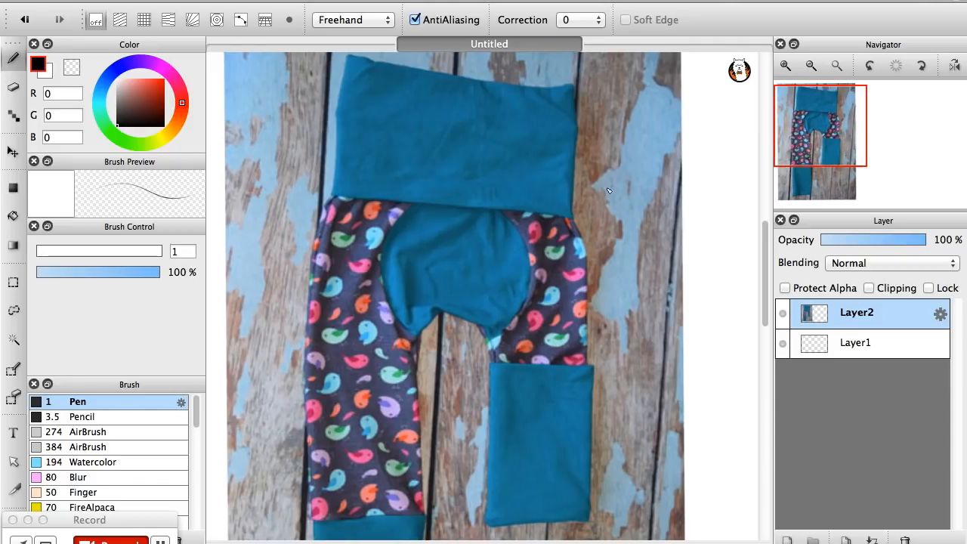
left_click_drag(846, 147, 833, 123)
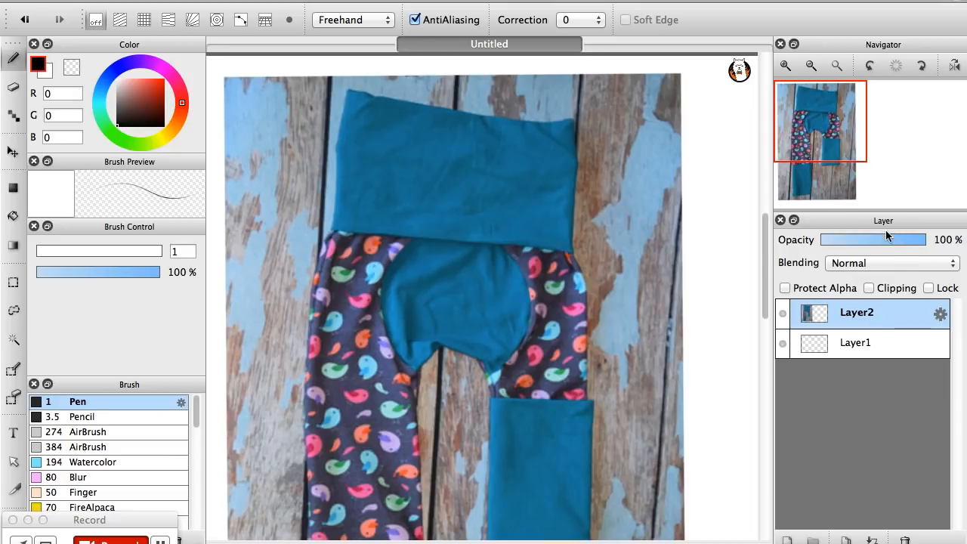
left_click(869, 238)
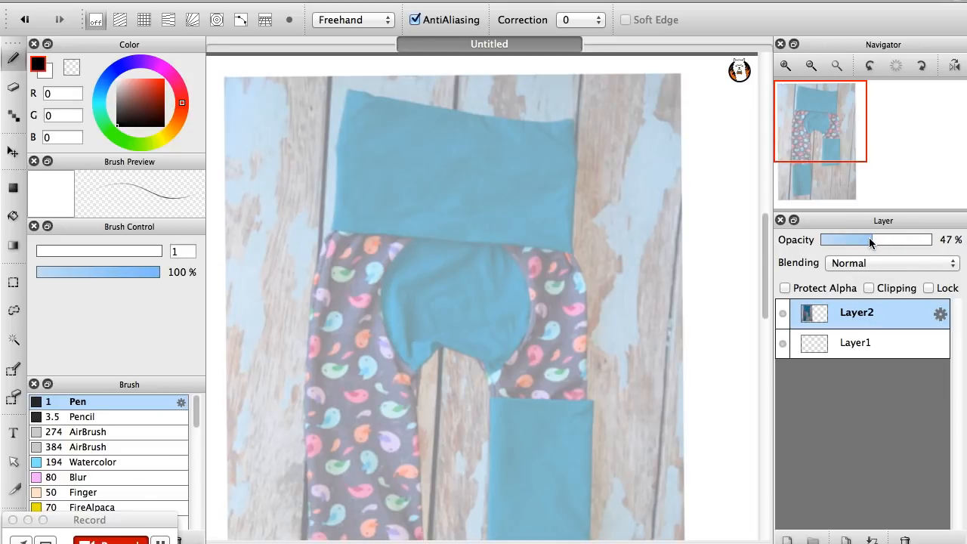
left_click(868, 239)
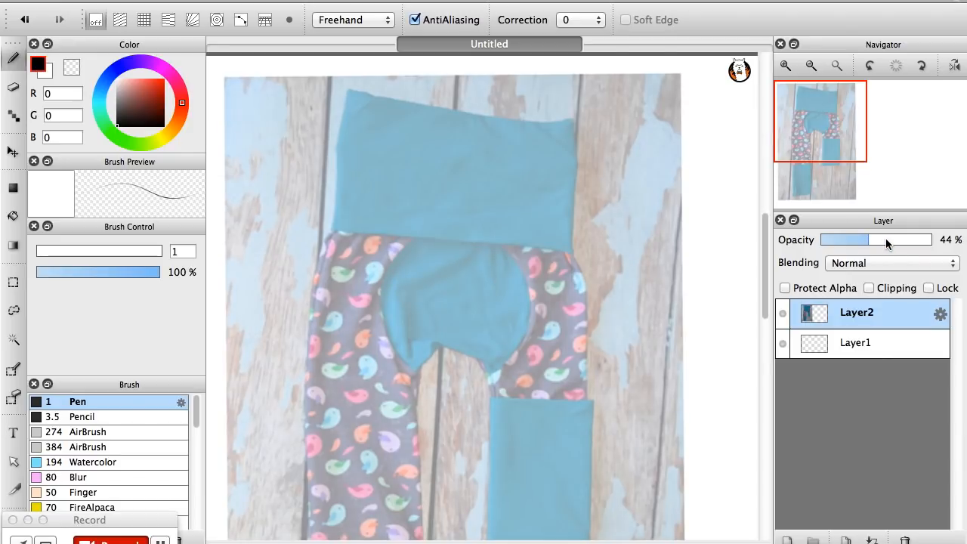
left_click(863, 239)
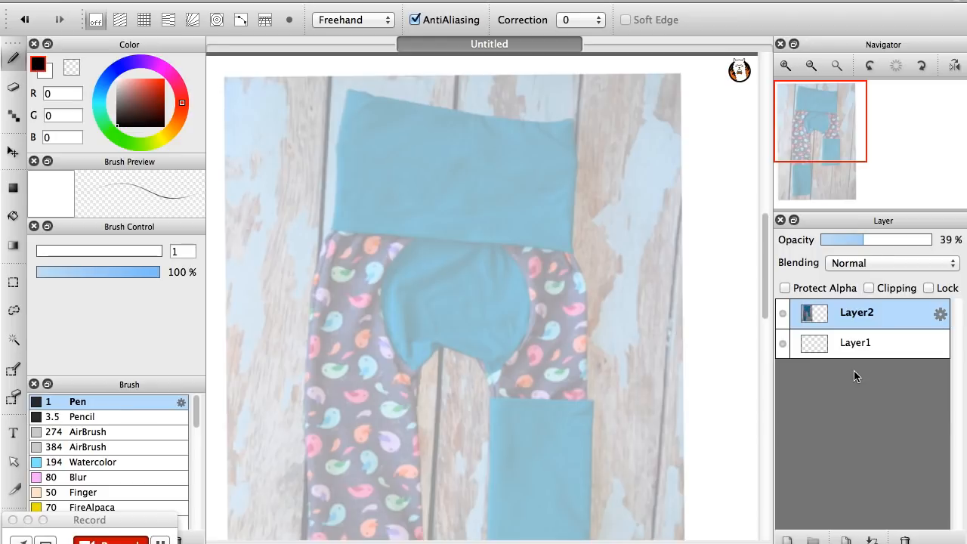
left_click(787, 539)
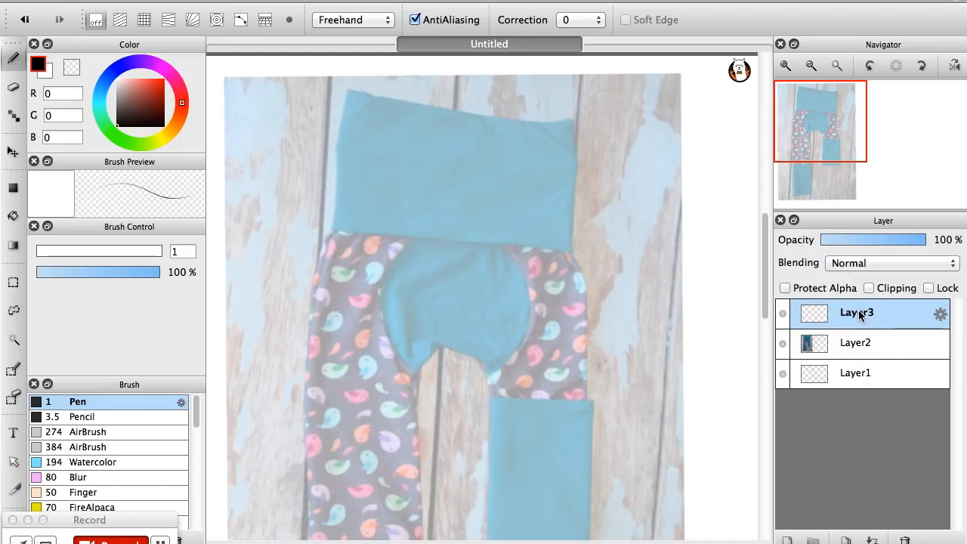
Try pen sizes 6.2, 5 and 2.4 with test strokes beside the waistband, undoing each stroke
left_click_drag(829, 143, 822, 124)
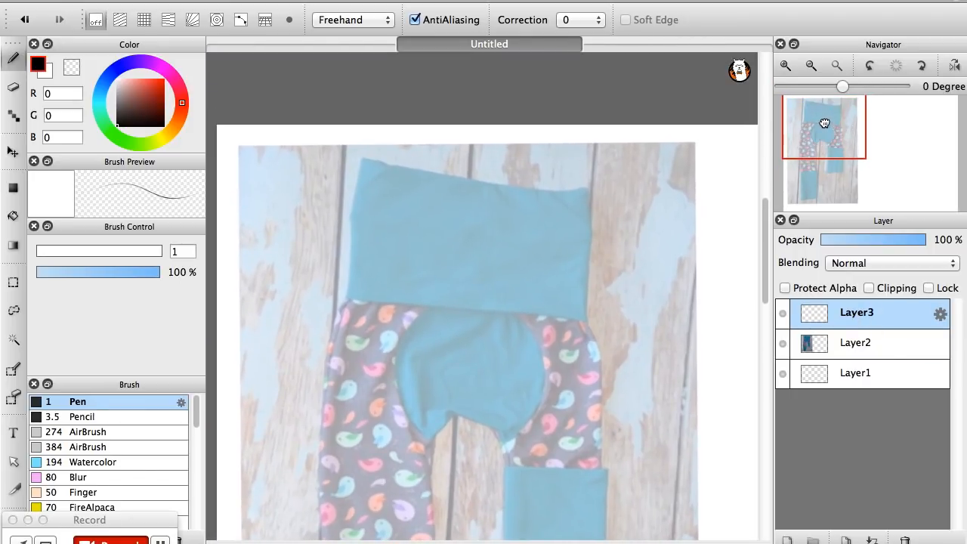
left_click(787, 66)
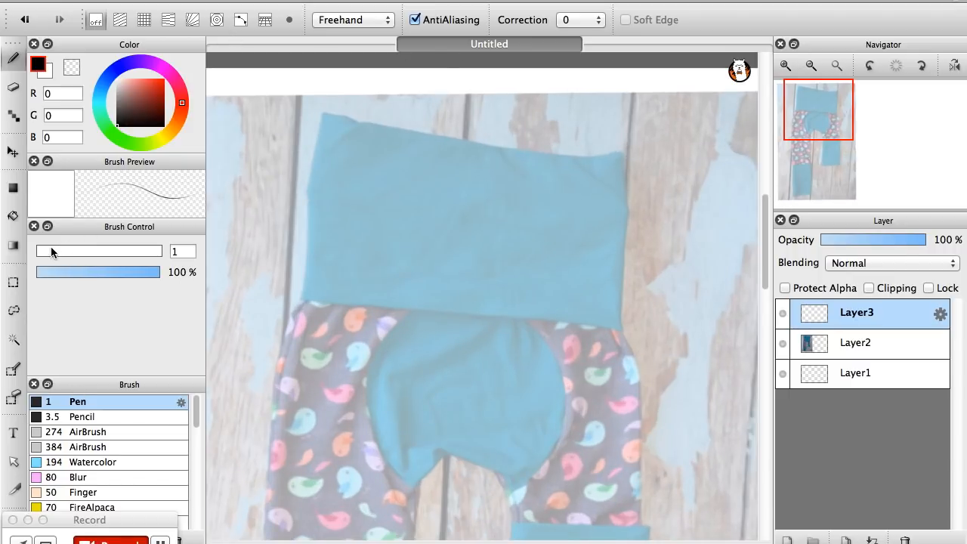
left_click_drag(39, 252, 50, 253)
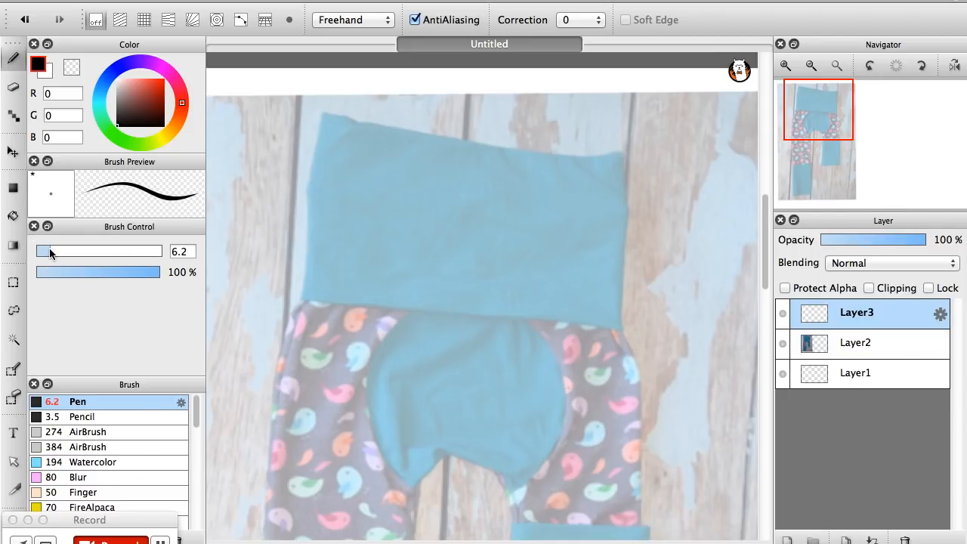
left_click_drag(257, 148, 262, 248)
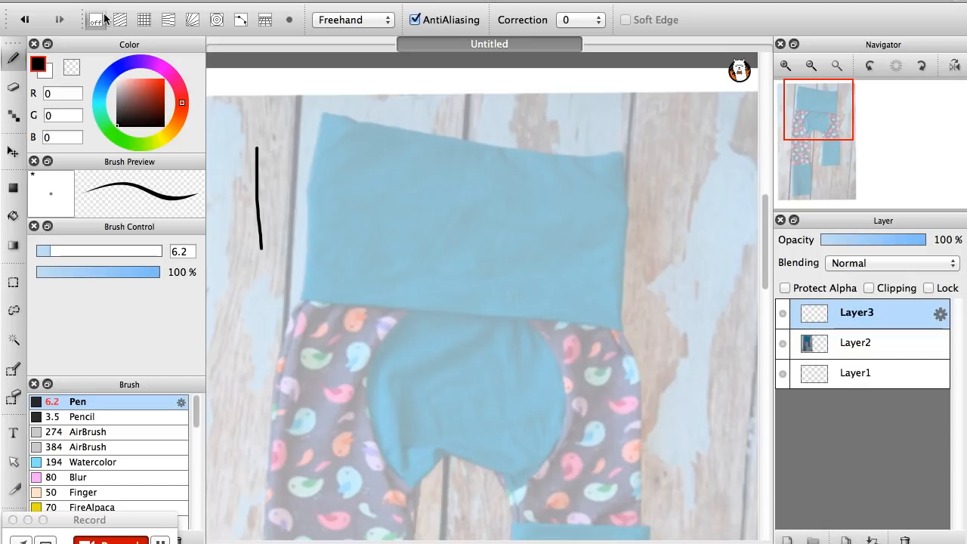
left_click(29, 19)
left_click_drag(46, 254, 43, 253)
left_click_drag(291, 134, 291, 310)
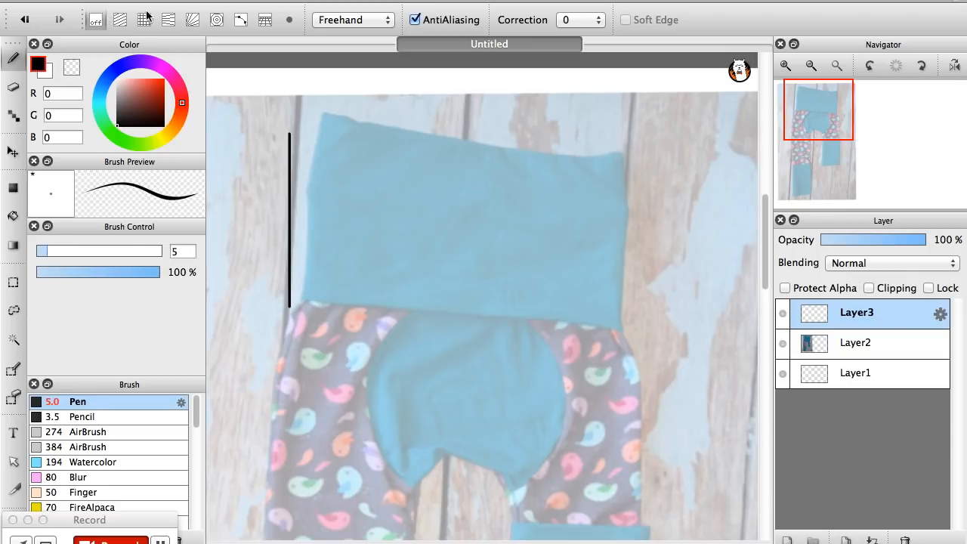
left_click(26, 20)
left_click_drag(40, 254, 40, 254)
left_click_drag(41, 255, 38, 253)
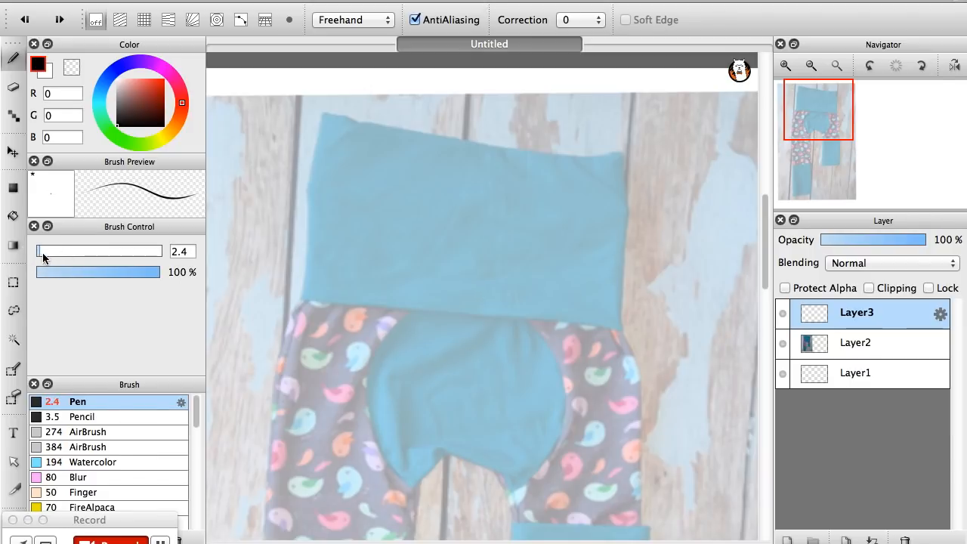
left_click_drag(259, 149, 254, 279)
left_click(26, 20)
Set the pen size to 3, test it with a stroke beside the waistband, and undo the stroke
left_click(189, 252)
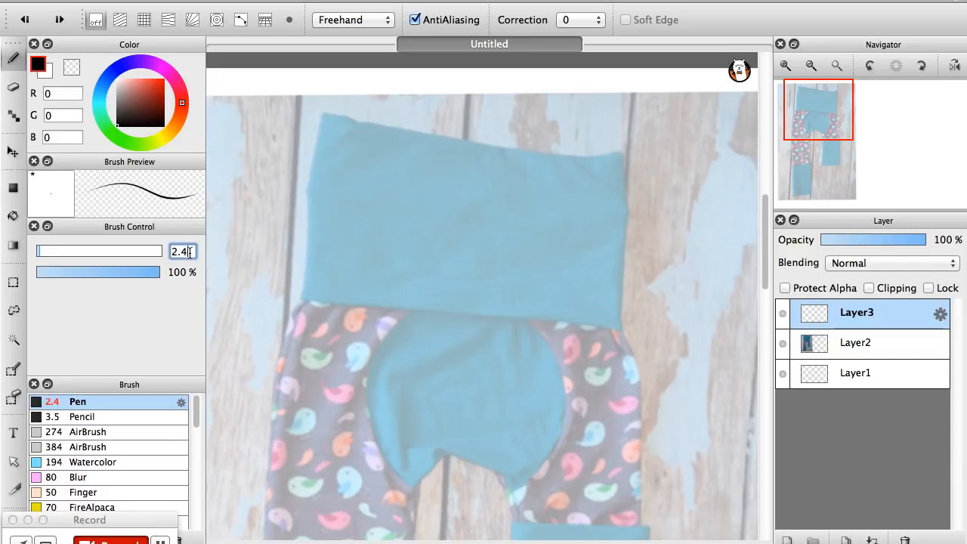
key("BackSpace")
key("BackSpace")
key("BackSpace")
type("3")
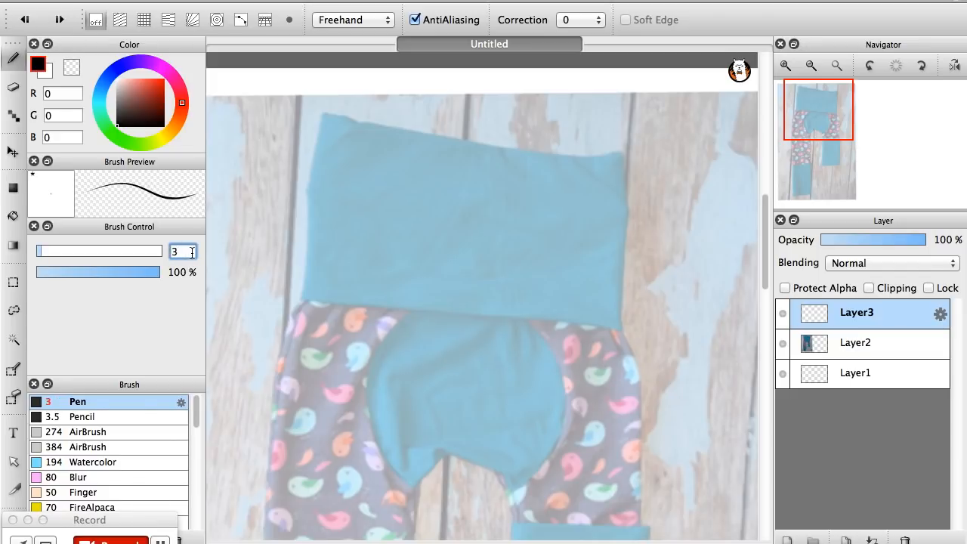
left_click_drag(294, 119, 260, 311)
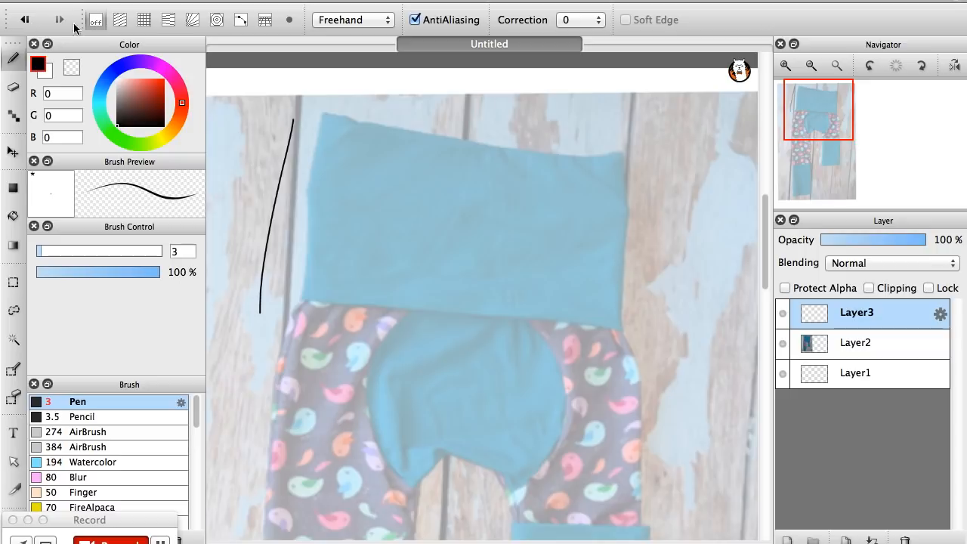
left_click(25, 22)
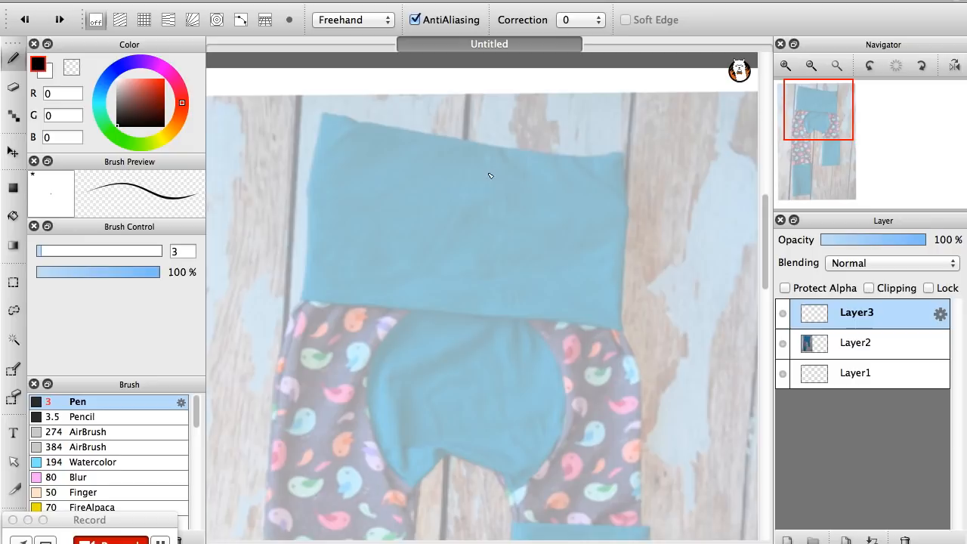
Using the Dot tool with curve snapping, place curve points down the waistband's left side and along its lower edge
left_click(15, 116)
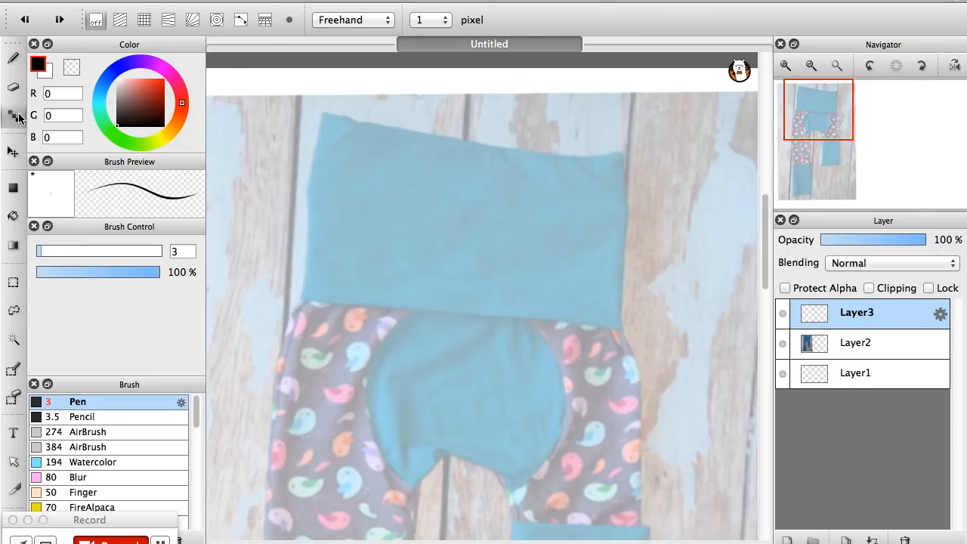
left_click(241, 20)
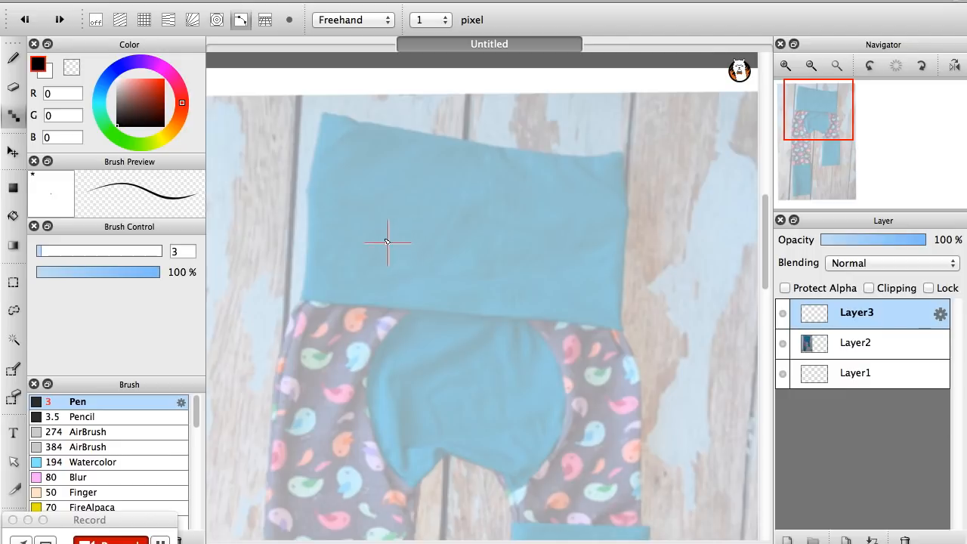
left_click(323, 115)
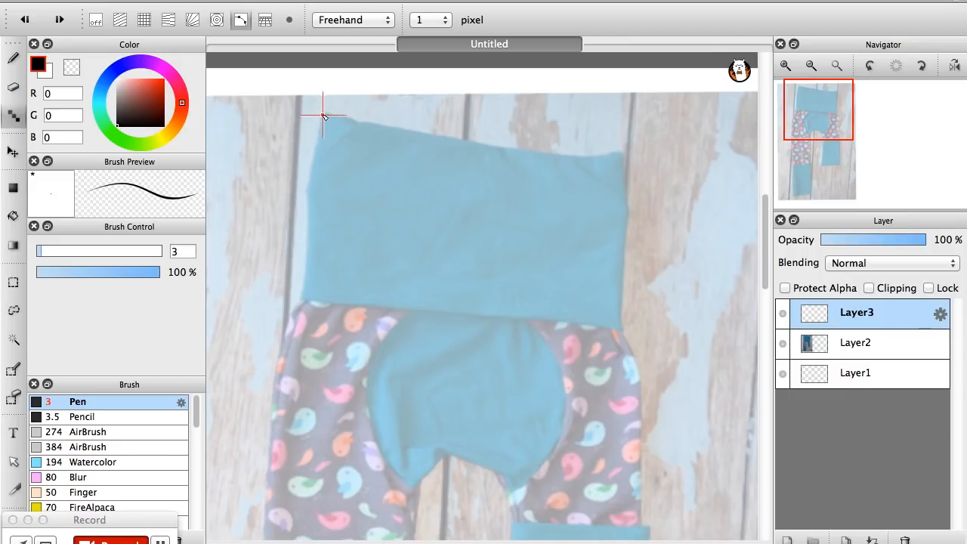
left_click(312, 162)
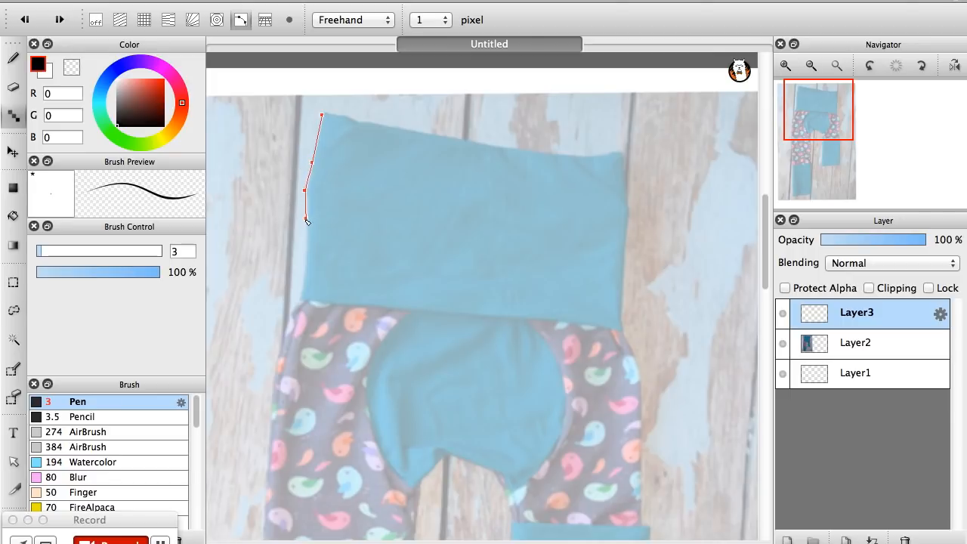
left_click(299, 301)
left_click(307, 301)
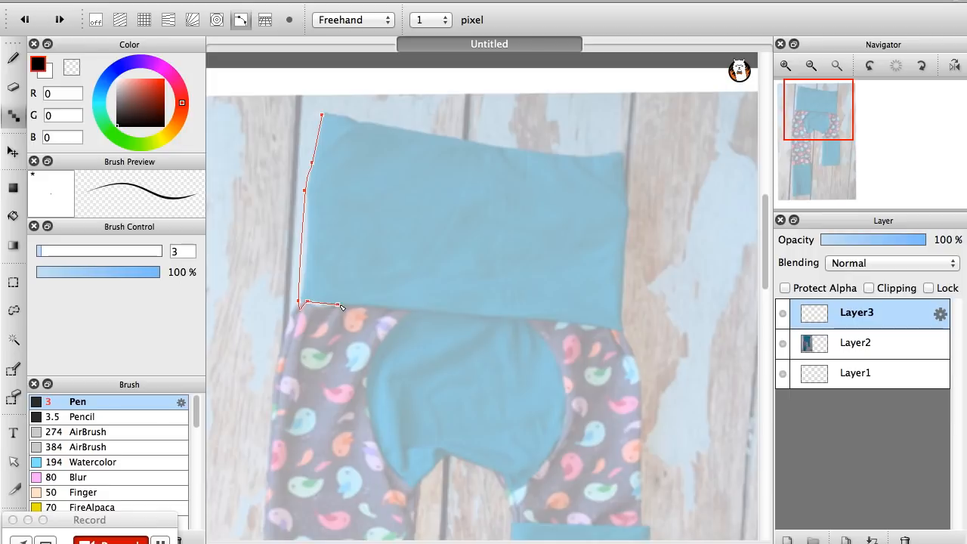
left_click(468, 312)
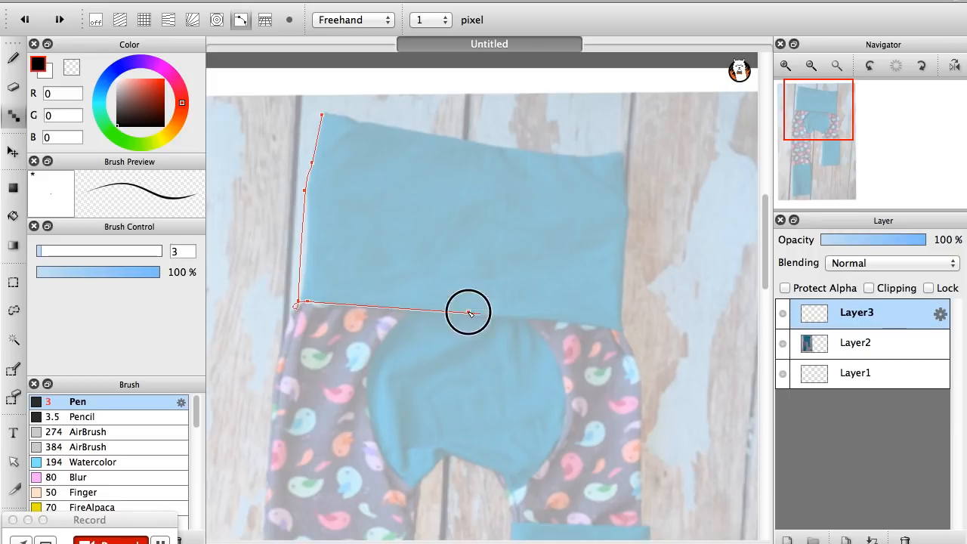
left_click(601, 325)
left_click(623, 333)
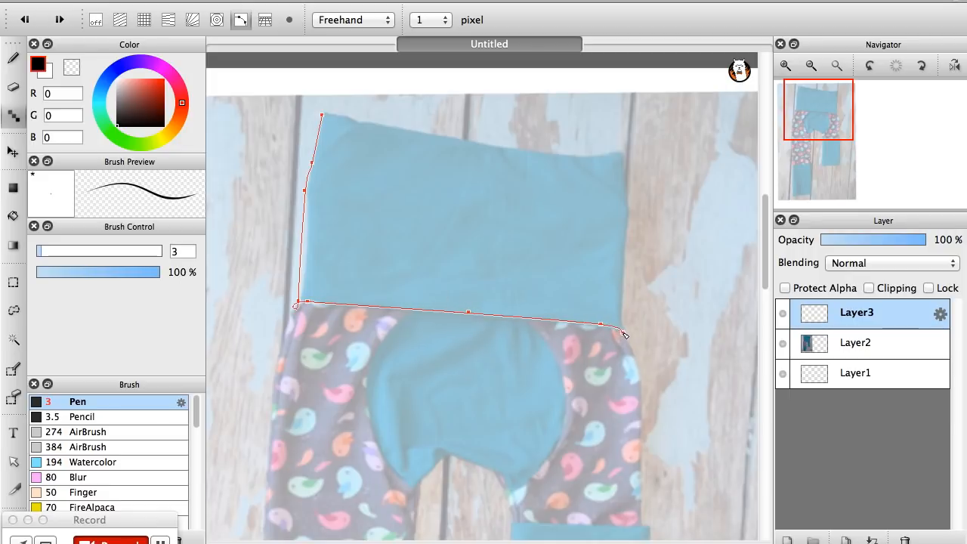
Continue the snap curve up the waistband's right side and along its upper edge, finishing it at the starting corner
left_click(619, 305)
left_click(624, 228)
left_click(624, 156)
left_click(603, 154)
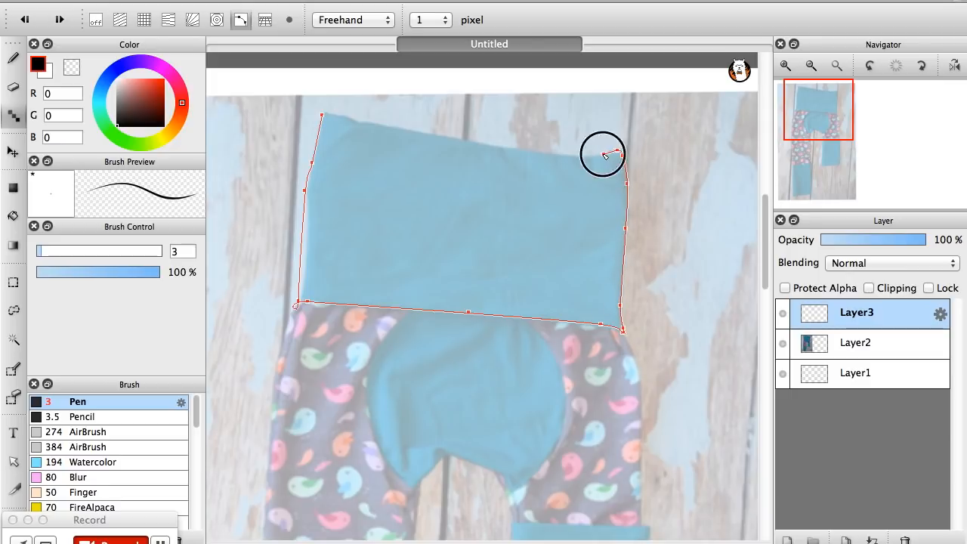
left_click(474, 143)
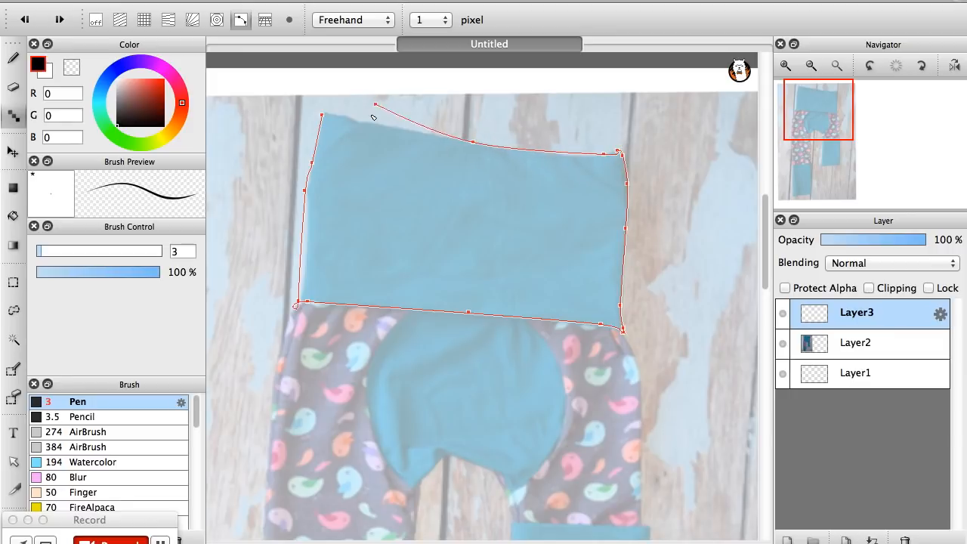
left_click(325, 114)
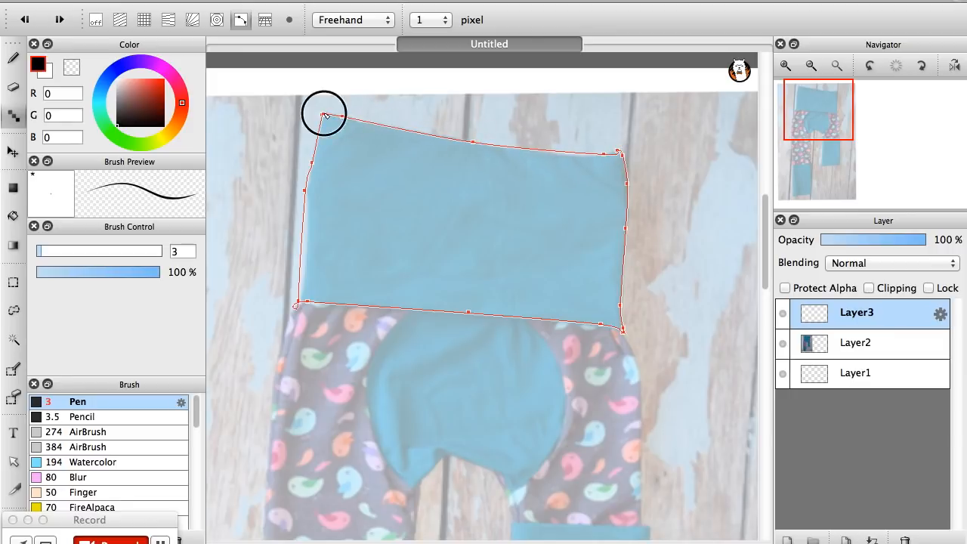
left_click(325, 114)
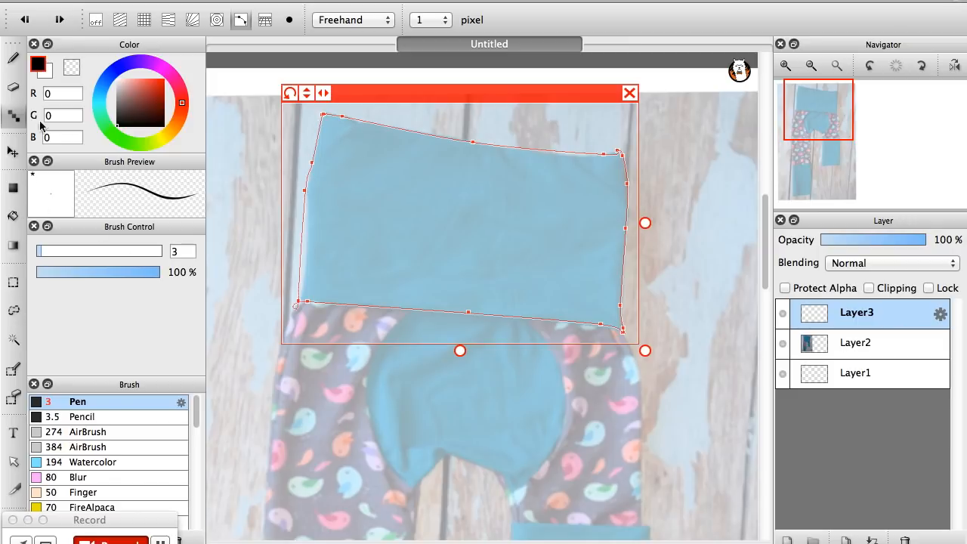
Trace the snap curve around the whole waistband with the black pen and close the curve frame
left_click(13, 59)
mouse_move(323, 116)
left_mouse_down()
mouse_move(301, 209)
mouse_move(305, 199)
mouse_move(296, 307)
mouse_move(296, 298)
mouse_move(320, 310)
mouse_move(297, 300)
mouse_move(420, 305)
mouse_move(606, 328)
mouse_move(625, 217)
mouse_move(617, 148)
mouse_move(535, 156)
mouse_move(398, 121)
mouse_move(309, 108)
left_mouse_up()
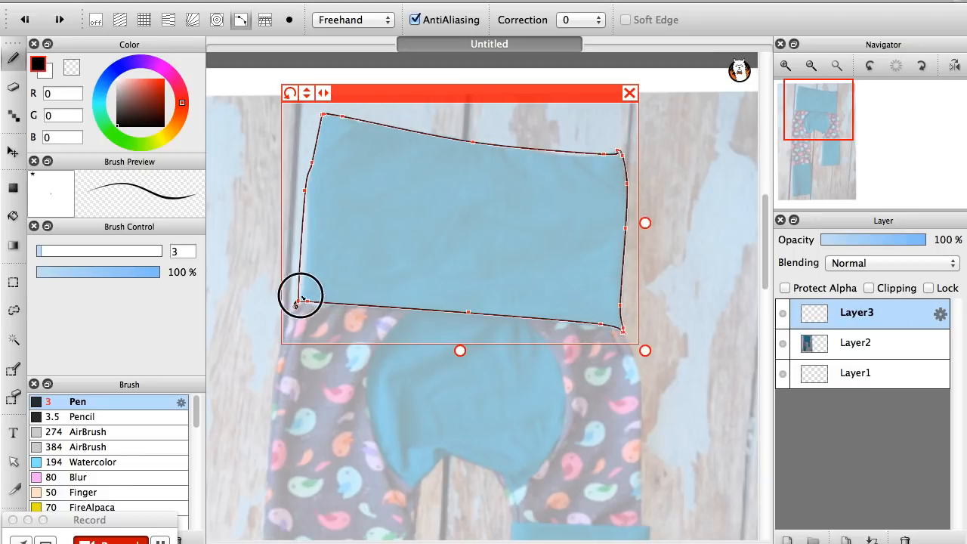
left_click_drag(321, 119, 318, 127)
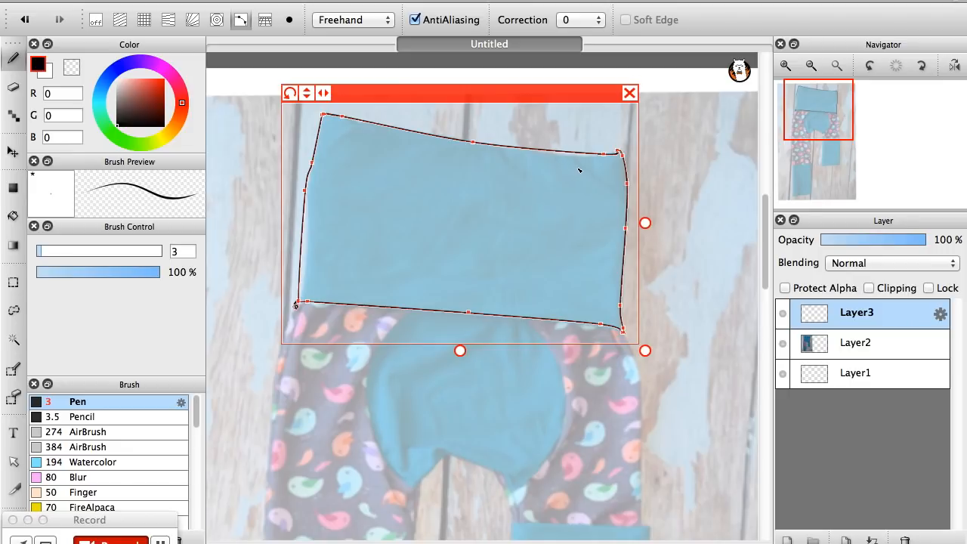
left_click(630, 93)
Erase the stray loop of line at the waistband outline's lower-left corner
mouse_move(825, 114)
left_mouse_down()
mouse_move(826, 128)
mouse_move(815, 124)
left_mouse_up()
left_click(813, 65)
scroll(532, 124, "up", 5)
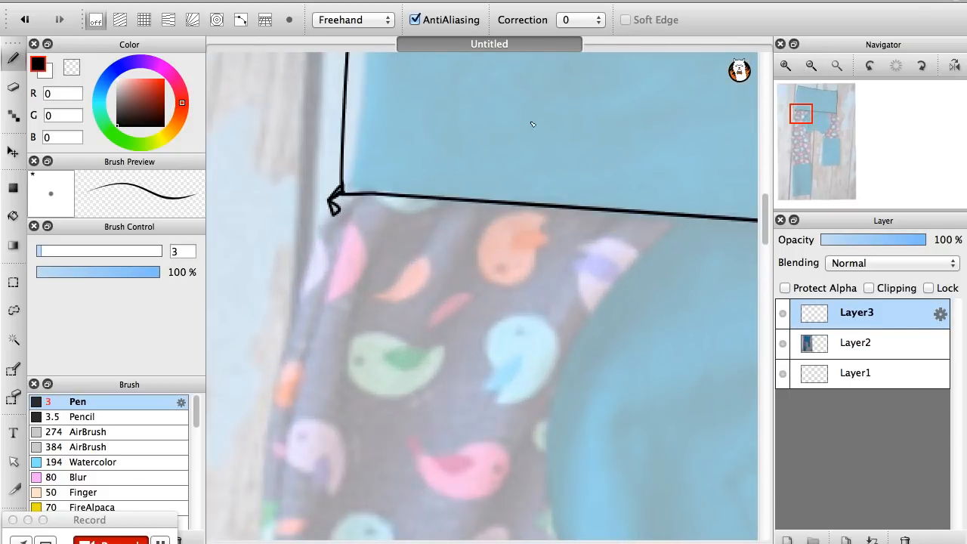
left_click(14, 89)
mouse_move(331, 227)
left_mouse_down()
mouse_move(325, 194)
mouse_move(337, 191)
left_mouse_up()
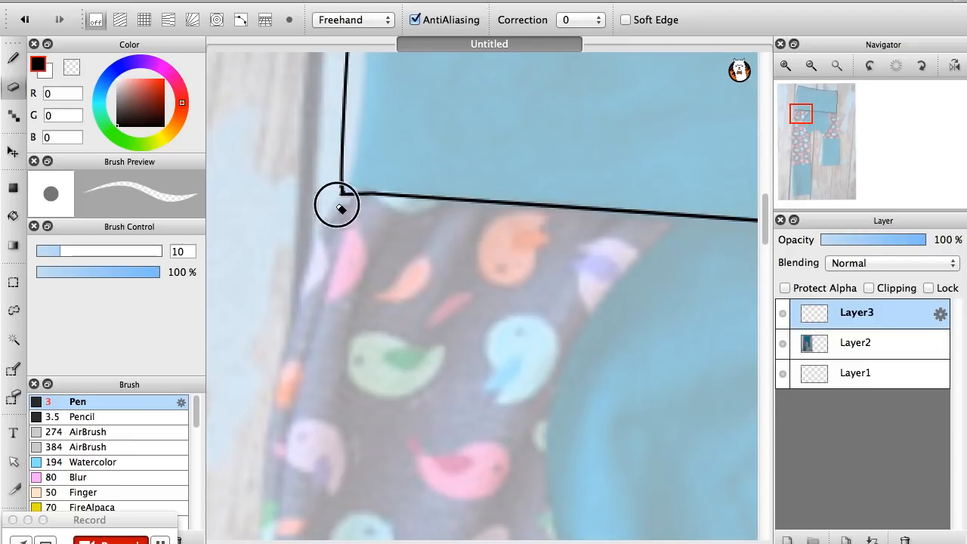
Hide the pants photo layer to examine the waistband outline on its own, and show the photo again
left_click(810, 66)
left_click(810, 65)
left_click_drag(823, 111, 825, 127)
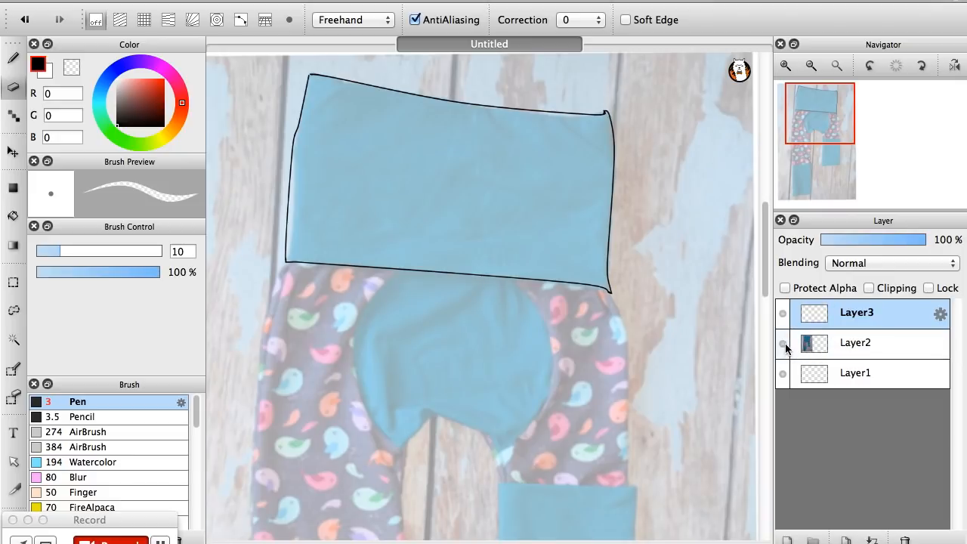
left_click(783, 344)
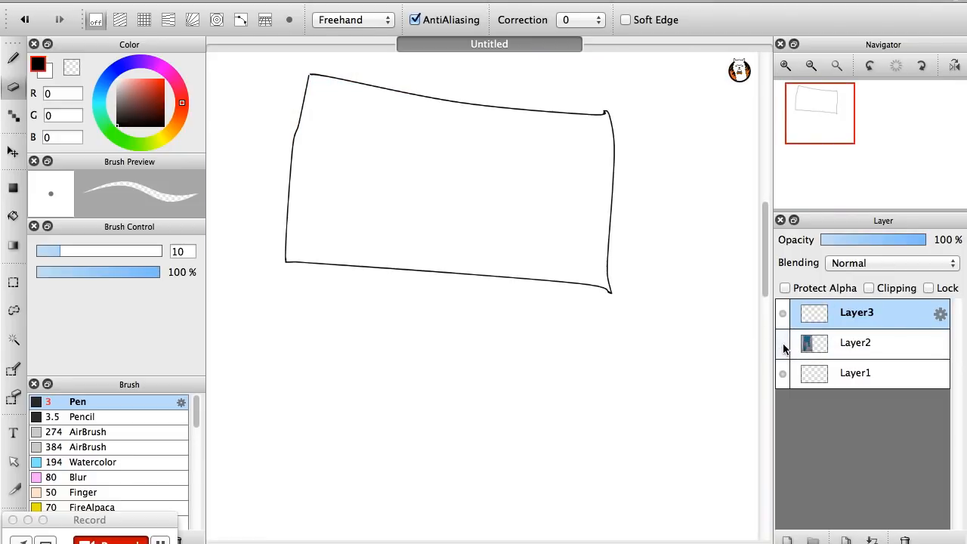
left_click(784, 345)
left_click(784, 345)
left_click(784, 347)
Close the small gap at the waistband outline's upper-left corner with the pen
left_click_drag(828, 147, 806, 111)
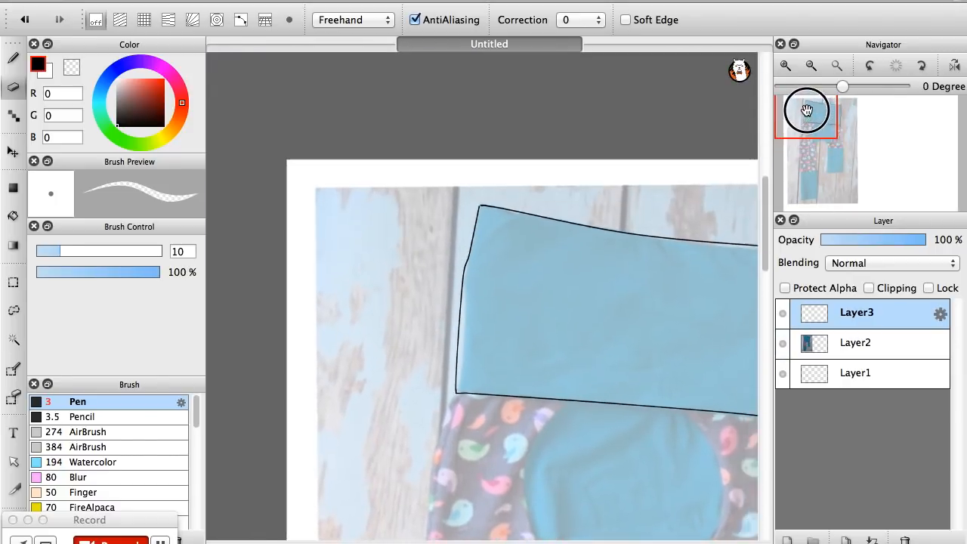
left_click(786, 66)
left_click(786, 66)
left_click(786, 66)
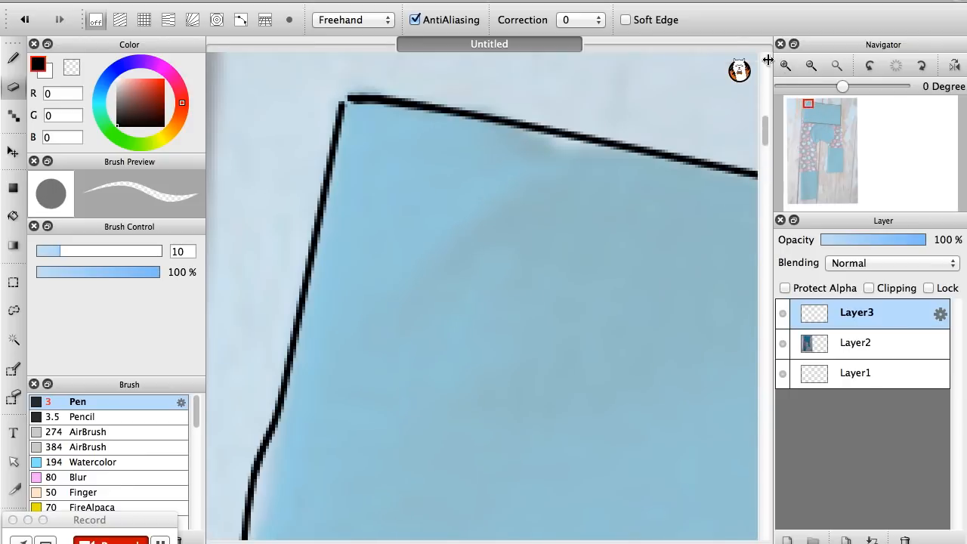
left_click(12, 56)
left_click_drag(349, 99, 344, 101)
Turn curve snapping back on with the Dot tool and clear the previous waistband curve for a new one
left_click(811, 66)
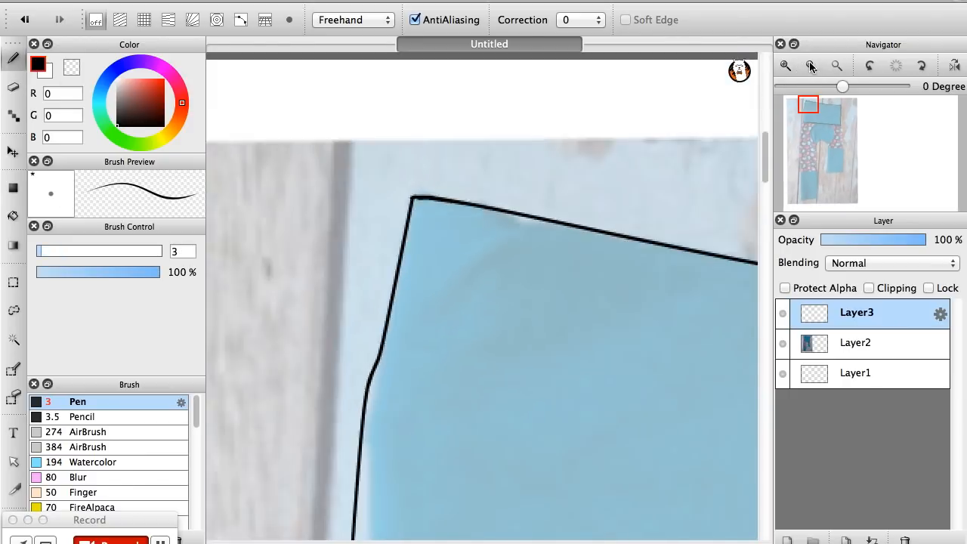
left_click(811, 66)
left_click(810, 63)
left_click(823, 124)
mouse_move(824, 124)
left_mouse_down()
mouse_move(819, 165)
mouse_move(819, 132)
left_mouse_up()
left_click(810, 66)
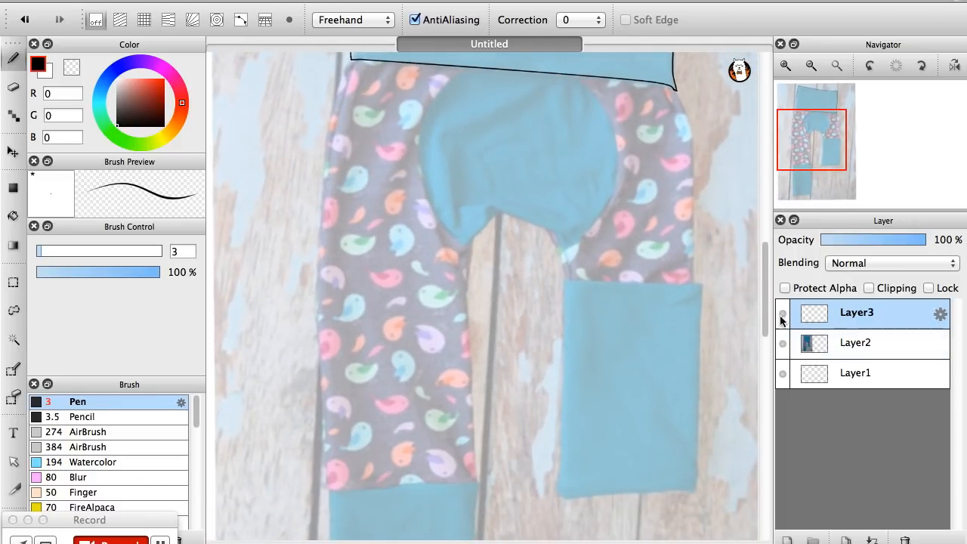
left_click(13, 116)
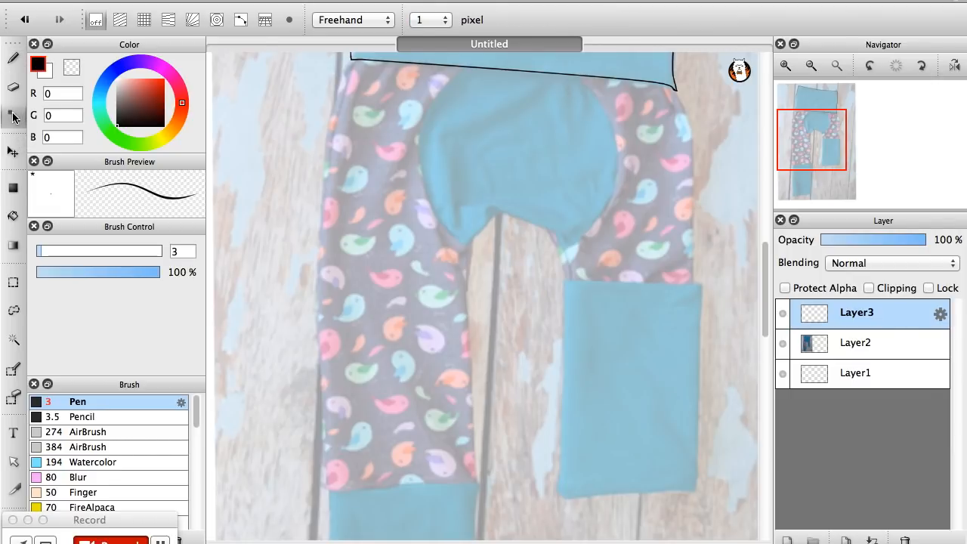
left_click(240, 21)
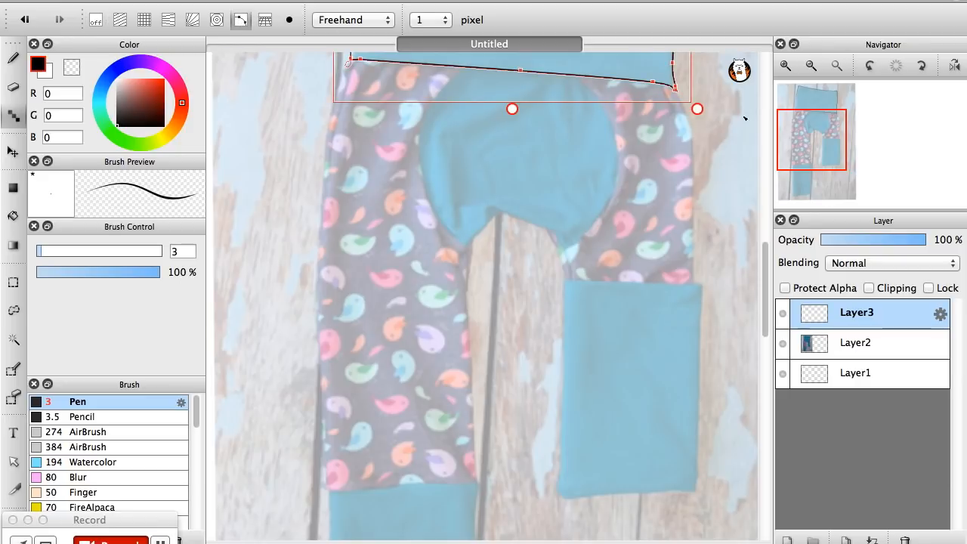
left_click_drag(809, 147, 816, 113)
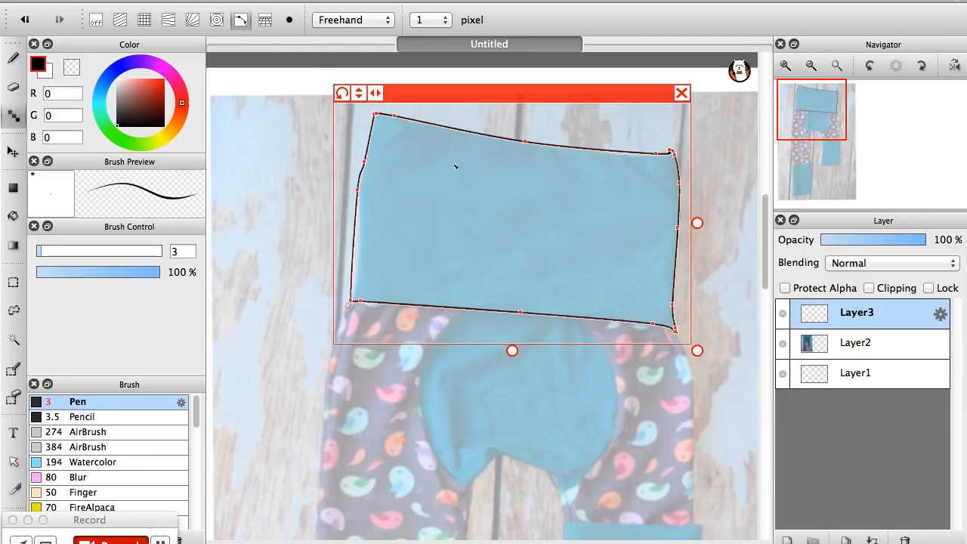
left_click(291, 21)
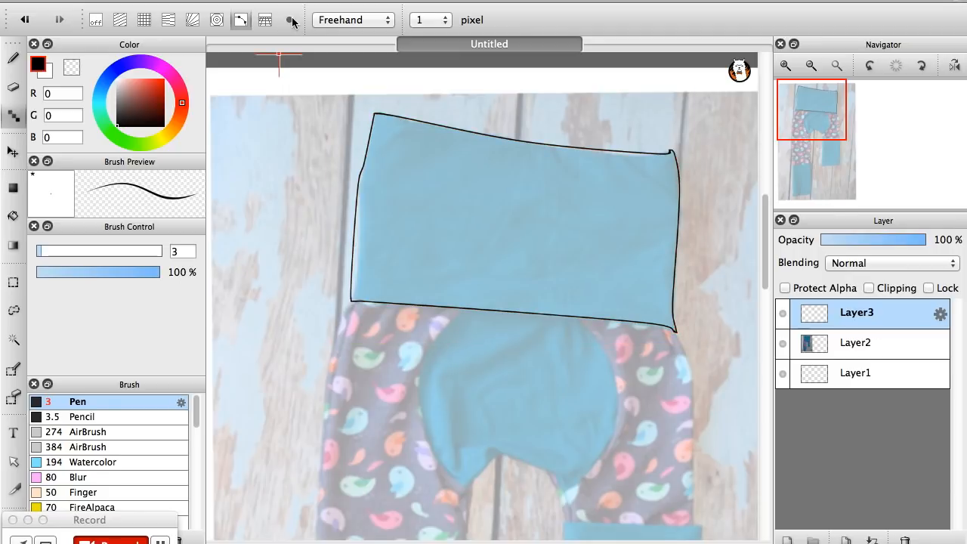
Plot a snapping curve from the waistband's lower-left corner down the longer leg's outer edge and along the patterned fabric's hem
left_click_drag(822, 119, 819, 149)
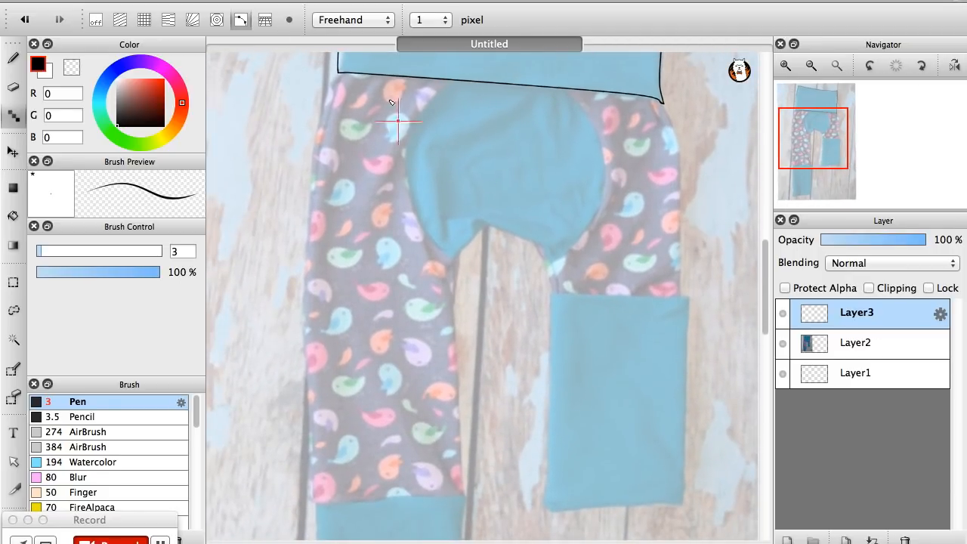
left_click(340, 74)
left_click(324, 100)
left_click(324, 164)
left_click(305, 228)
left_click(309, 417)
left_click(315, 502)
left_click(364, 501)
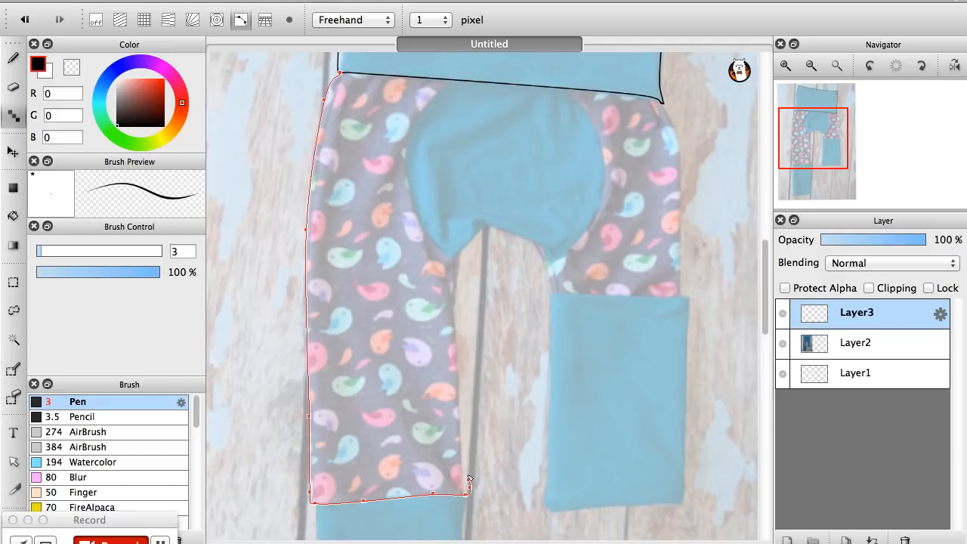
Continue the curve up the inner leg, over the crotch and around the shorter patterned leg to the waistband, and ink it with the Pen
left_click(460, 439)
left_click(456, 270)
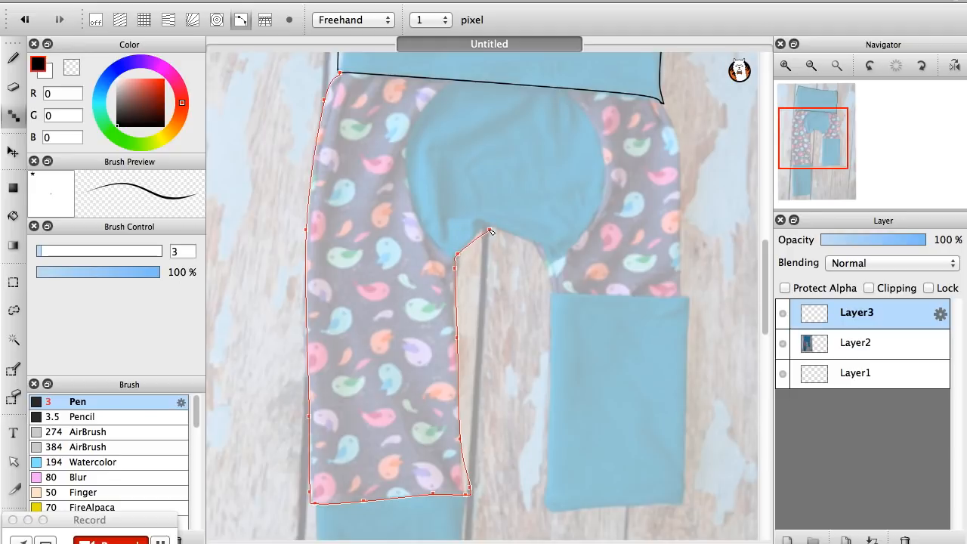
mouse_move(527, 239)
left_mouse_down()
mouse_move(562, 298)
mouse_move(580, 289)
mouse_move(679, 296)
mouse_move(679, 134)
mouse_move(663, 106)
left_mouse_up()
key("b")
mouse_move(341, 72)
left_mouse_down()
mouse_move(298, 336)
mouse_move(479, 496)
mouse_move(546, 263)
mouse_move(670, 119)
mouse_move(662, 105)
left_mouse_up()
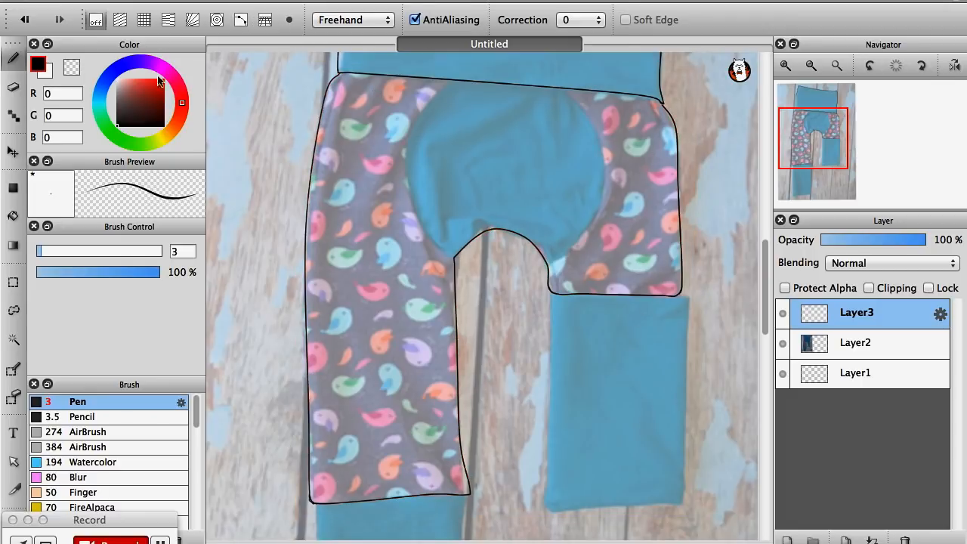
Trace the left edge of the round seat panel from the crotch to the waistband with a snapping curve and ink it
left_click(13, 115)
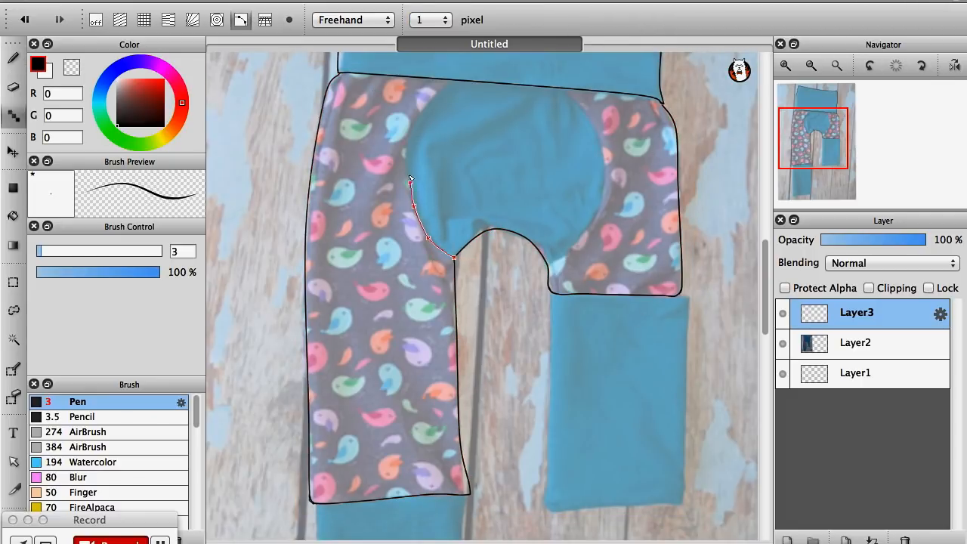
double_click(453, 81)
left_click(14, 59)
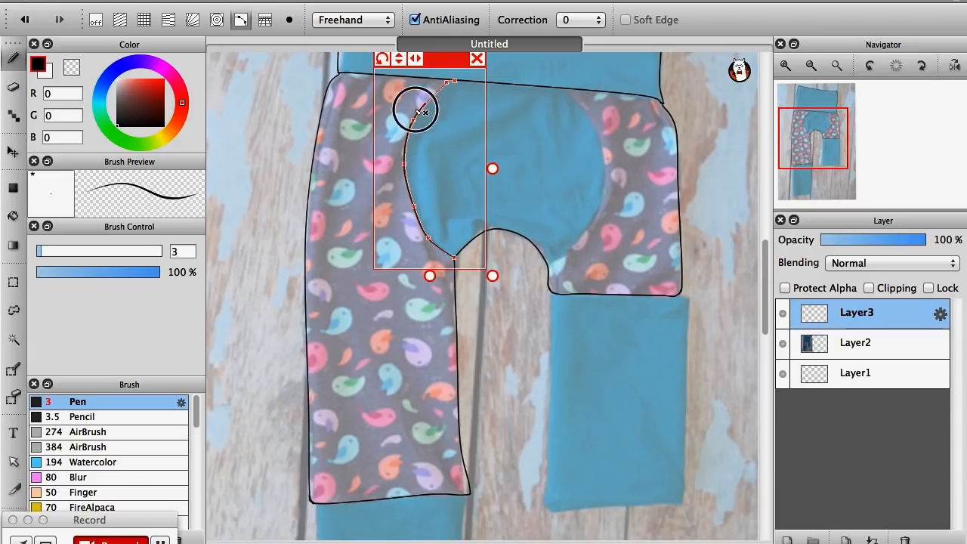
Trace the round seat panel's right edge from the waistband to the crotch with a new snapping curve and ink it
left_click(246, 21)
left_click(564, 89)
left_click(592, 122)
left_click(605, 175)
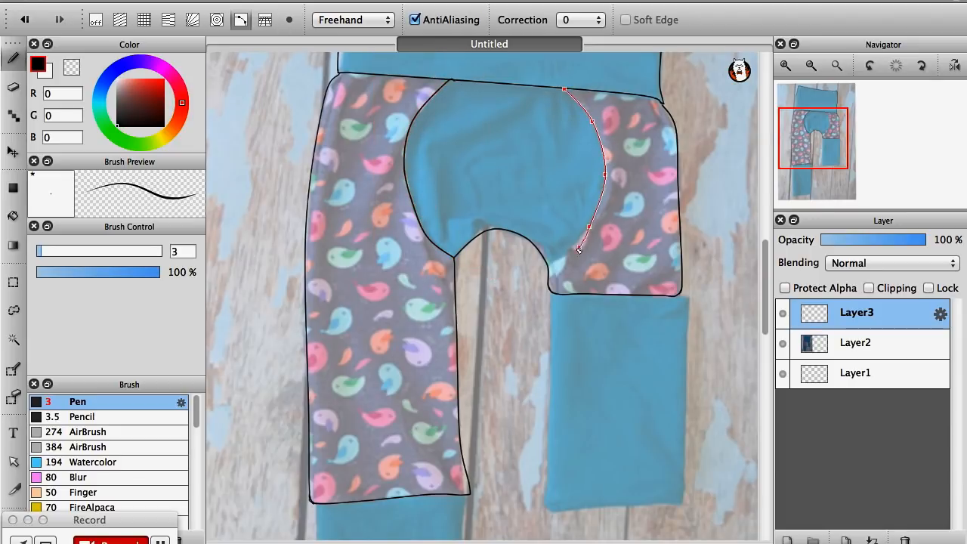
left_click(589, 227)
left_click(561, 257)
double_click(549, 262)
left_click(12, 115)
left_click(15, 60)
mouse_move(548, 264)
left_mouse_down()
mouse_move(606, 131)
mouse_move(565, 89)
left_mouse_up()
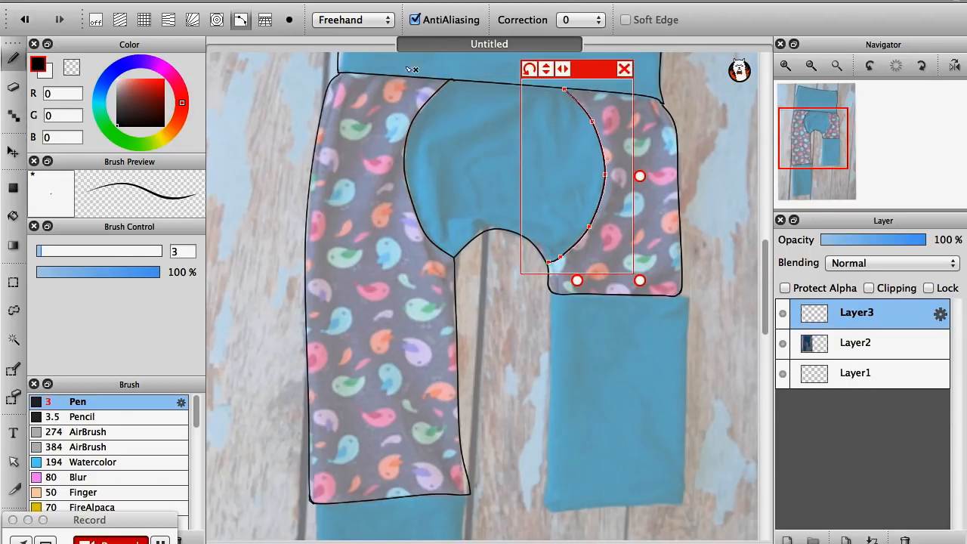
Trace the sides and bottom of the longer leg's blue cuff with a new snapping curve and ink it
left_click(242, 21)
left_click_drag(824, 154, 822, 186)
left_click(257, 179)
left_click(257, 286)
left_click(258, 373)
left_click(259, 418)
left_click(404, 197)
double_click(408, 171)
mouse_move(259, 178)
left_mouse_down()
mouse_move(345, 412)
mouse_move(408, 174)
left_mouse_up()
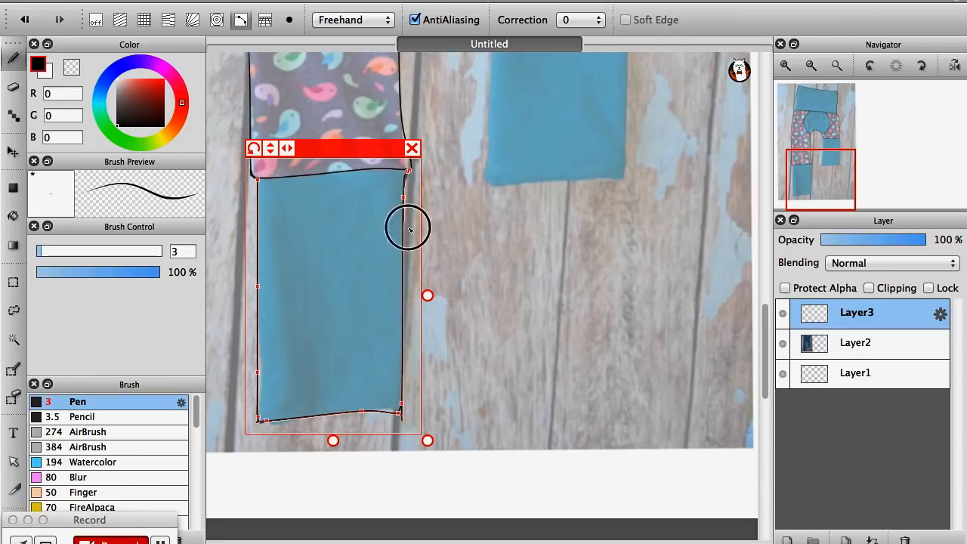
Trace the sides and bottom of the shorter leg's blue cuff with a new snapping curve and ink it
left_click(289, 20)
left_click_drag(838, 164, 830, 156)
left_click(13, 118)
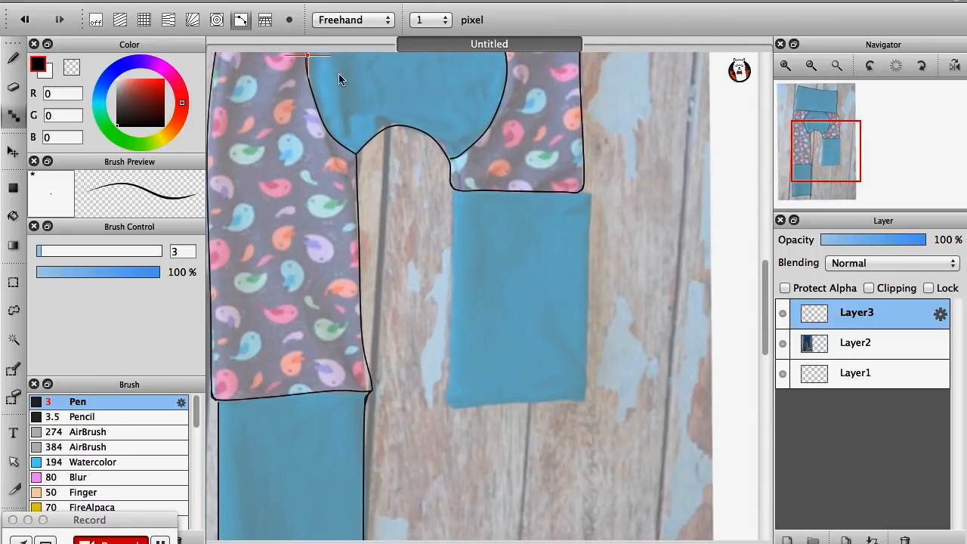
left_click(453, 188)
left_click(454, 254)
left_click(452, 350)
left_click(477, 402)
left_click(567, 398)
left_click(583, 398)
left_click(588, 391)
left_click(584, 325)
double_click(581, 189)
left_click(15, 59)
mouse_move(454, 191)
left_mouse_down()
mouse_move(449, 406)
mouse_move(581, 184)
left_mouse_up()
Erase the stray line ends at both bottom corners of the longer leg's cuff
left_click(592, 168)
left_click_drag(826, 150, 819, 131)
scroll(398, 229, "up", 5)
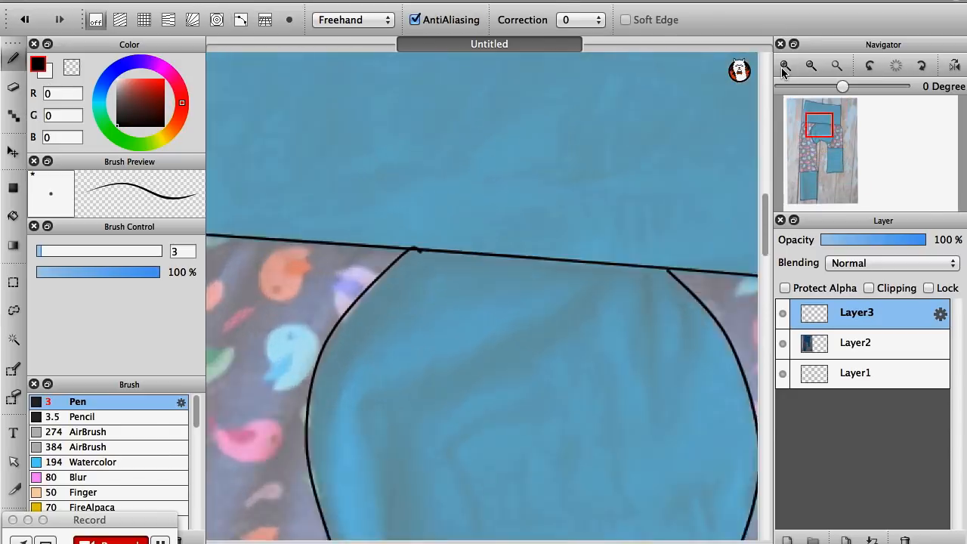
key("e")
mouse_move(819, 119)
left_mouse_down()
mouse_move(824, 132)
mouse_move(798, 195)
left_mouse_up()
left_click_drag(336, 334, 343, 327)
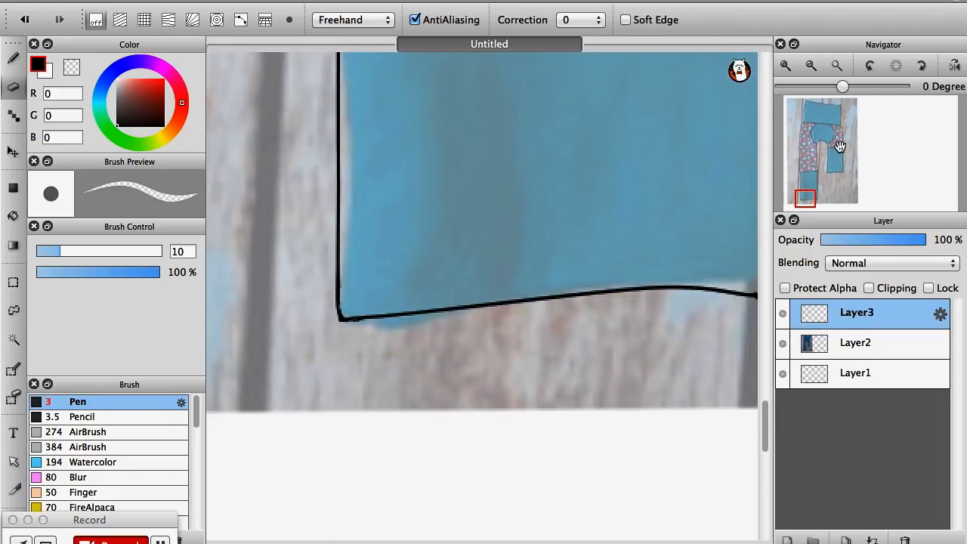
left_click_drag(807, 200, 814, 200)
left_click_drag(559, 282, 550, 308)
left_click_drag(817, 194, 820, 133)
left_click(13, 58)
scroll(842, 139, "down", 2)
left_click(14, 117)
left_click(383, 21)
left_click(384, 22)
left_click(13, 58)
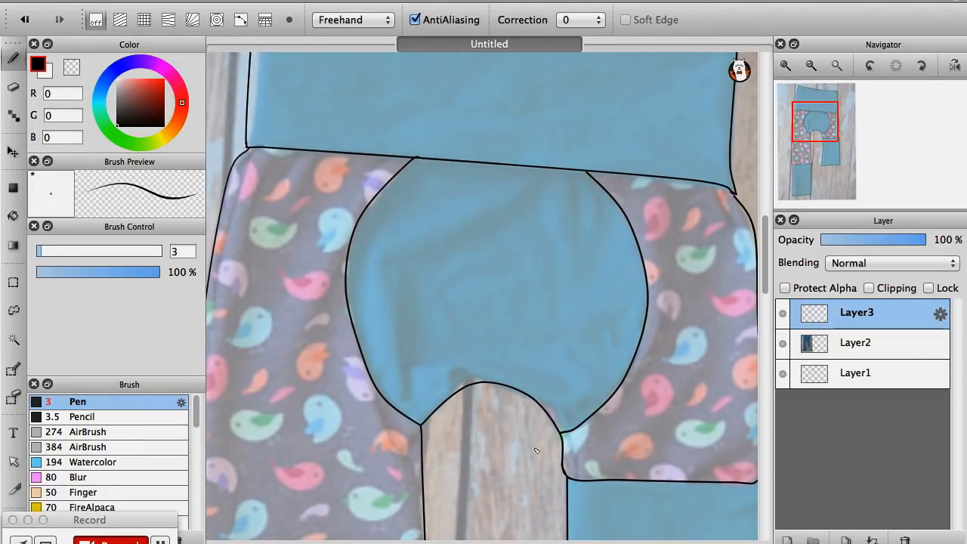
Erase the doubled line at the upper-right corner of the longer leg's cuff
left_click(812, 66)
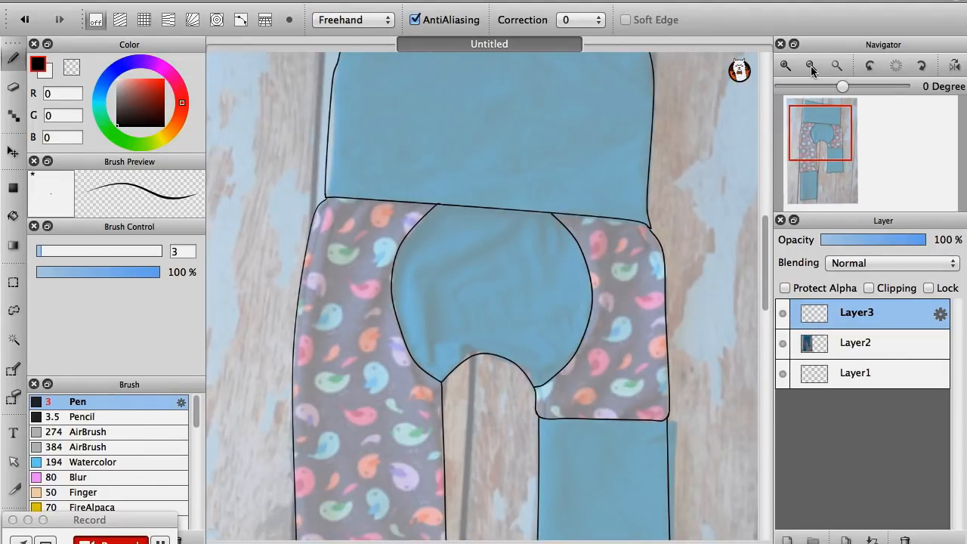
left_click(813, 66)
left_click_drag(828, 133, 819, 171)
left_click(787, 66)
left_click(786, 67)
left_click(786, 69)
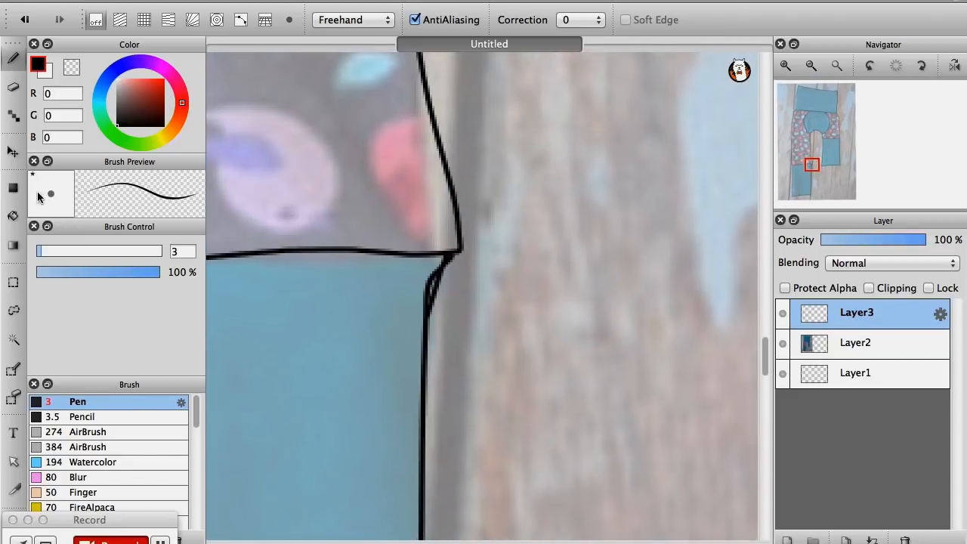
left_click(13, 86)
mouse_move(445, 273)
left_mouse_down()
mouse_move(451, 261)
mouse_move(433, 268)
mouse_move(417, 343)
left_mouse_up()
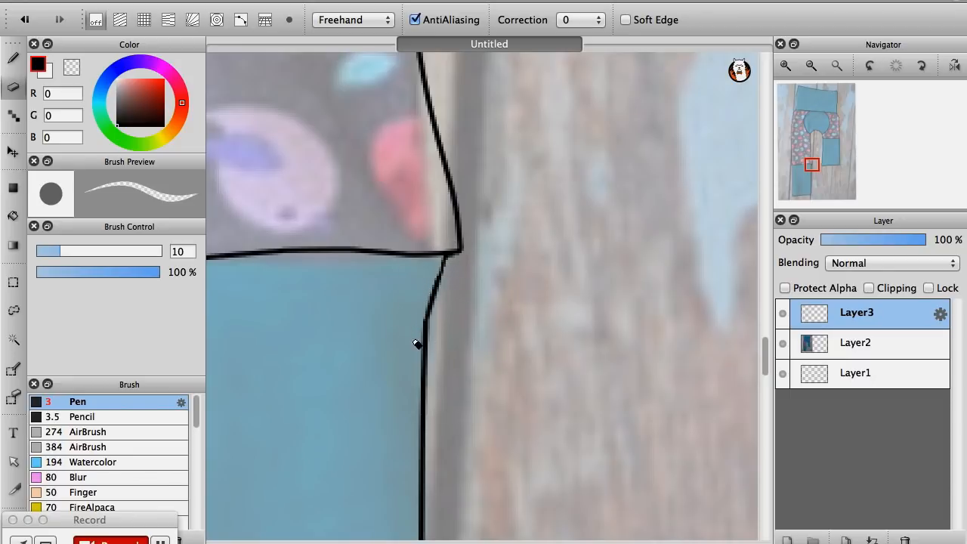
Close the gap at the upper-left corner of the longer leg's cuff with the Pen
left_click(814, 66)
left_click(813, 66)
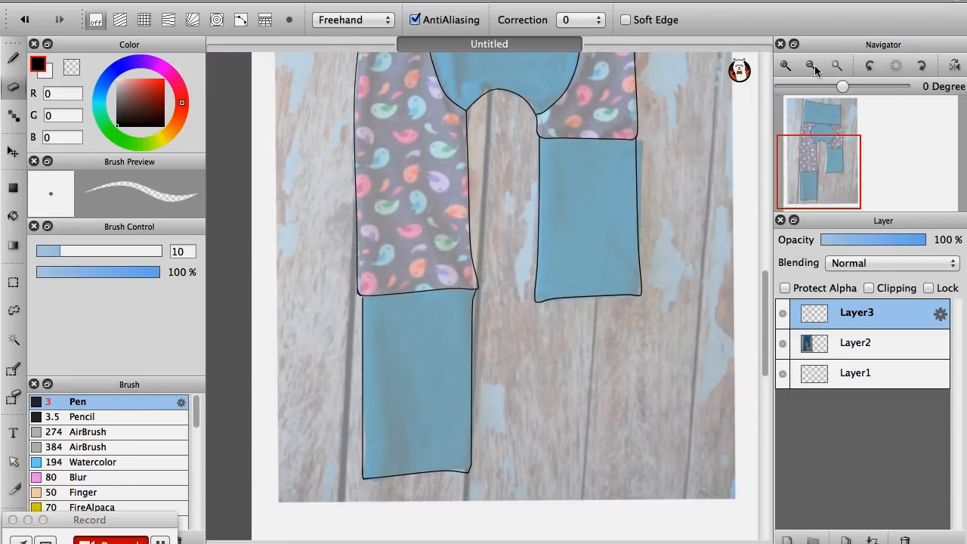
left_click(813, 66)
left_click(786, 65)
left_click(786, 65)
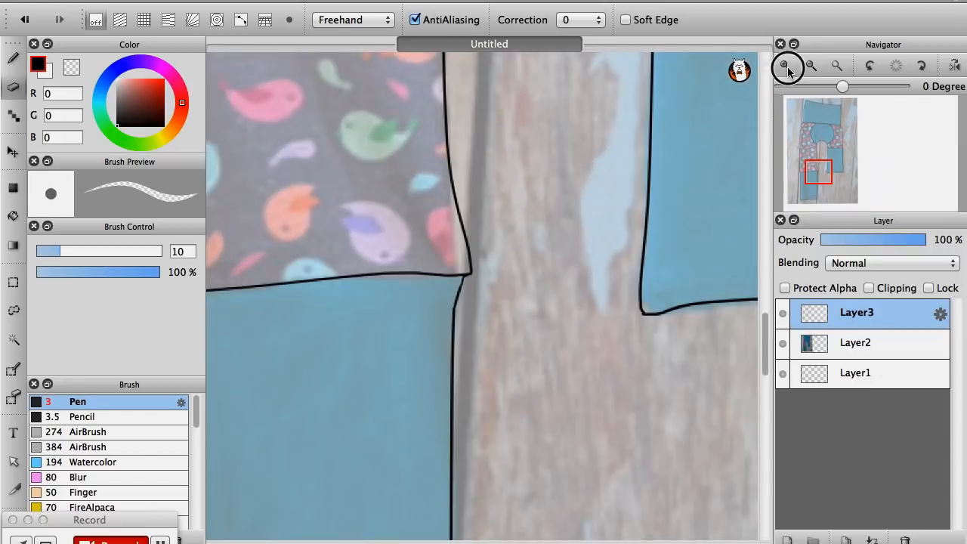
left_click(786, 65)
left_click_drag(820, 167, 794, 164)
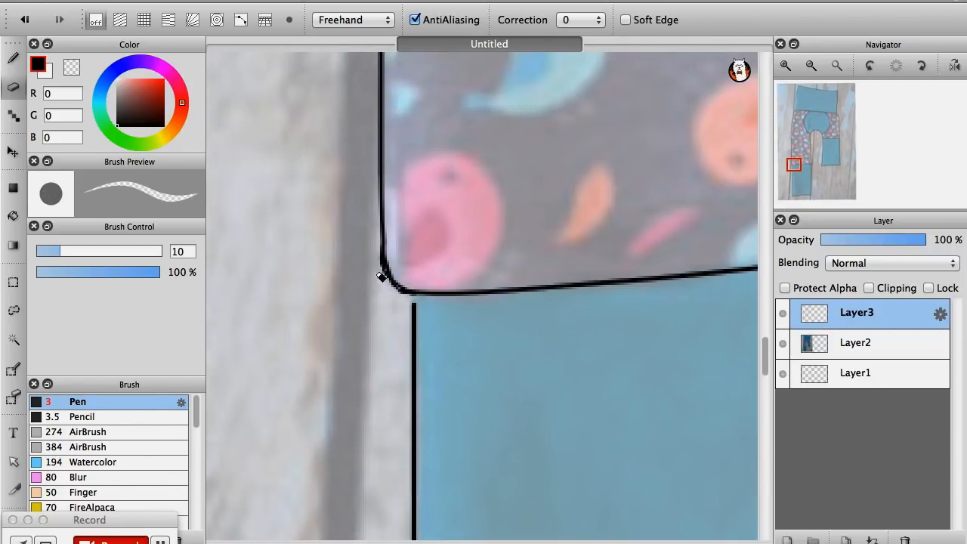
left_click(14, 61)
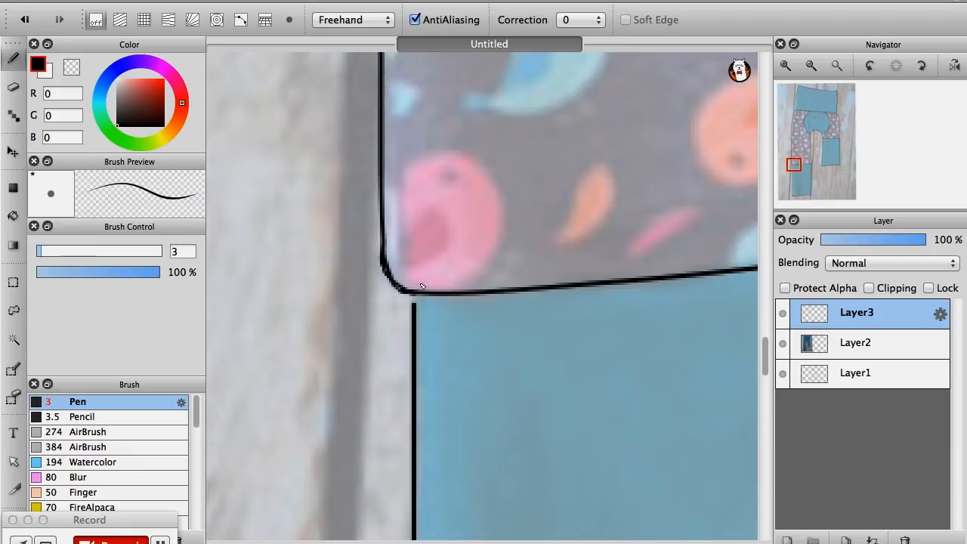
left_click_drag(410, 292, 413, 305)
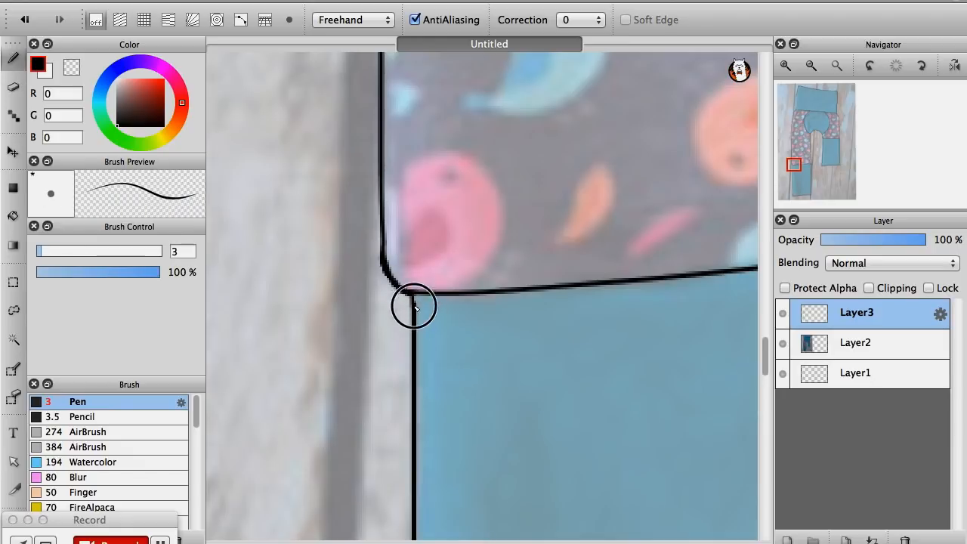
Toggle the visibility of the pants photo layer, Layer2, to check the outline, and delete that layer
mouse_move(826, 136)
left_click(813, 65)
left_click(813, 65)
left_click(828, 156)
mouse_move(829, 156)
left_mouse_down()
mouse_move(831, 132)
mouse_move(812, 158)
left_mouse_up()
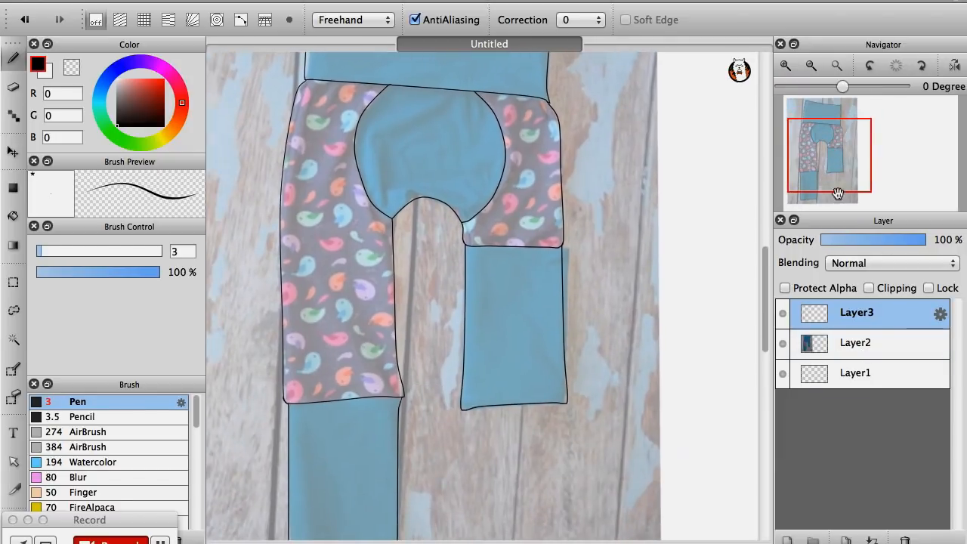
left_click(847, 341)
left_click(786, 344)
left_click(786, 344)
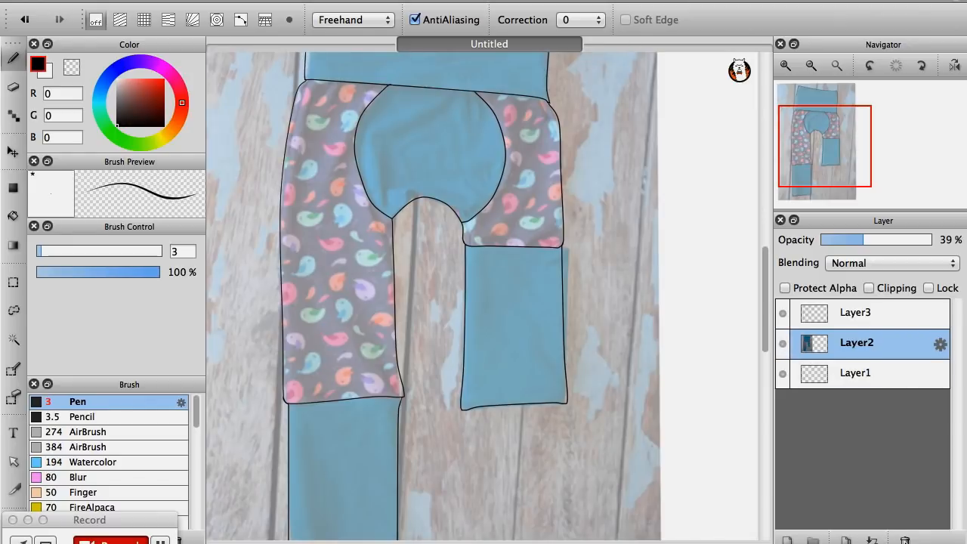
left_click(906, 541)
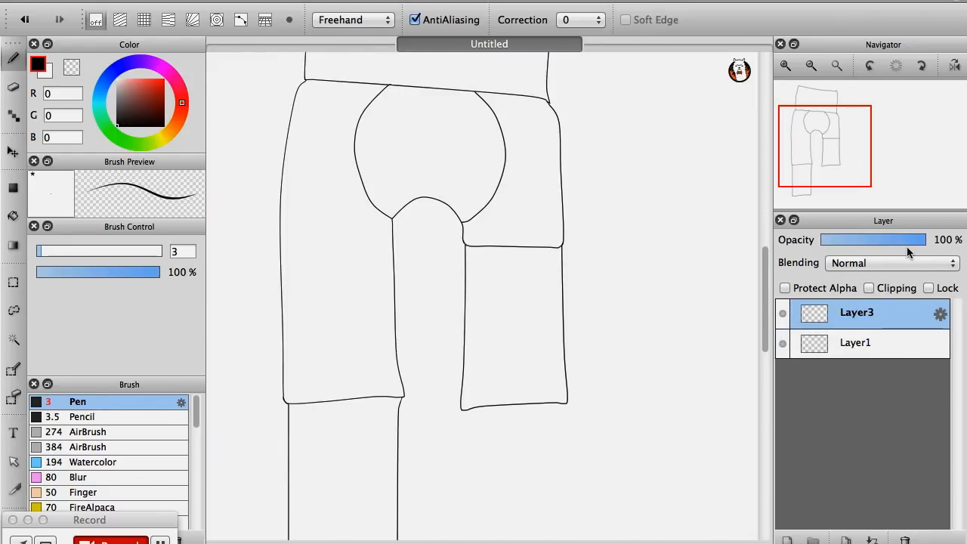
Undo the photo layer's deletion to compare the whole outline with the photo, and redo the deletion
left_click(812, 67)
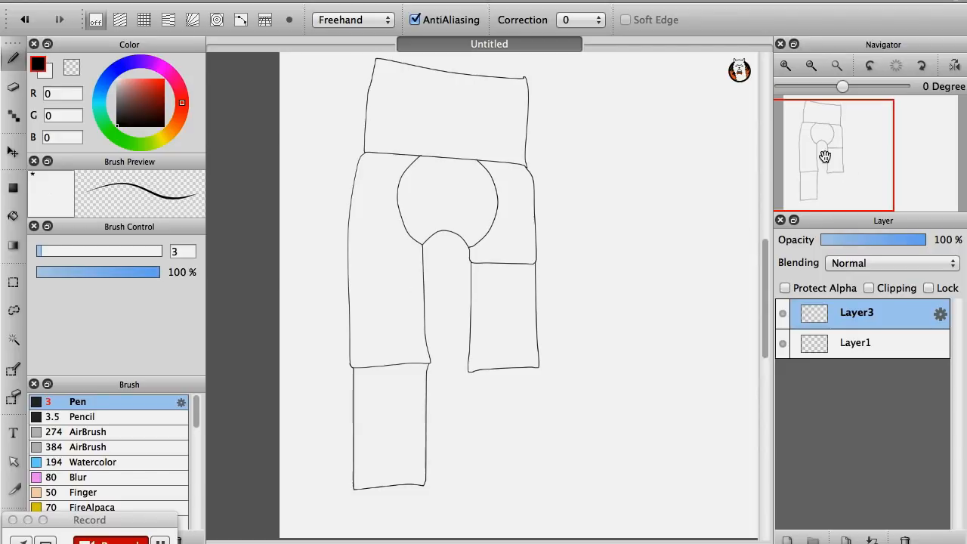
mouse_move(842, 160)
left_mouse_down()
mouse_move(820, 162)
mouse_move(816, 146)
mouse_move(828, 132)
mouse_move(854, 155)
mouse_move(844, 139)
left_mouse_up()
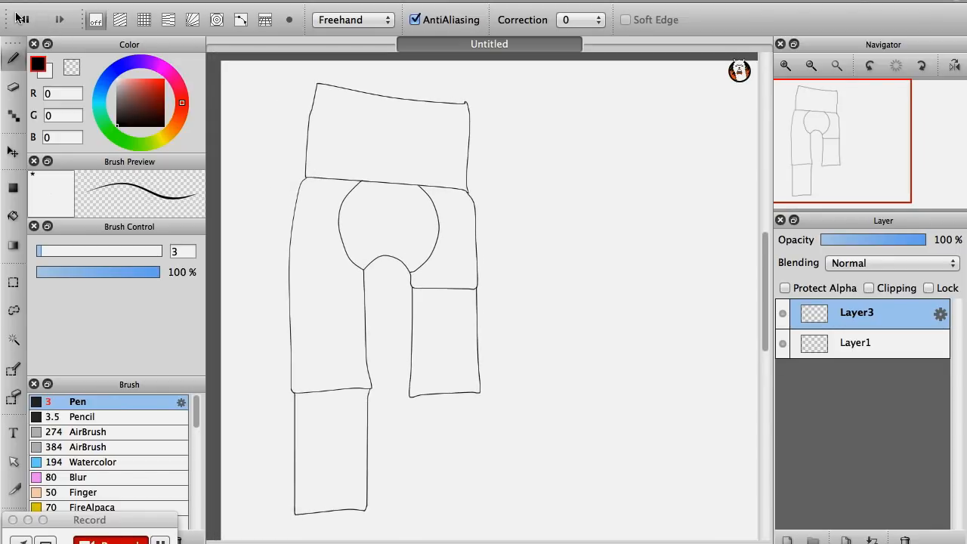
left_click(23, 21)
left_click(60, 21)
left_click(23, 21)
left_click(63, 23)
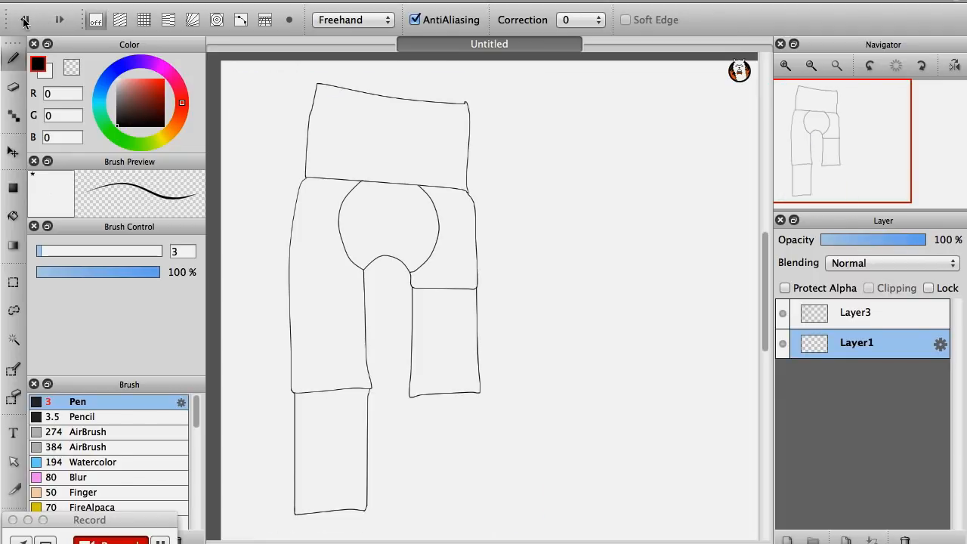
left_click(55, 23)
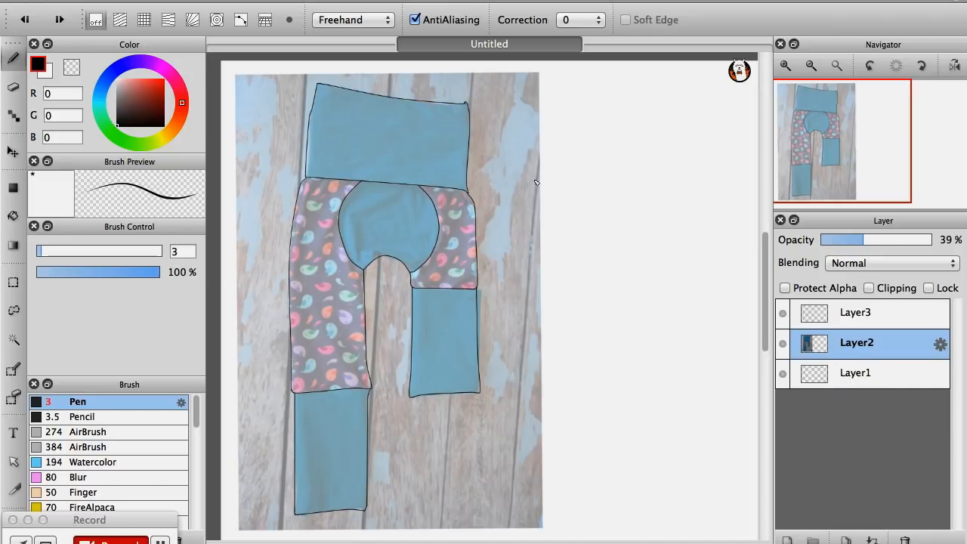
left_click(59, 21)
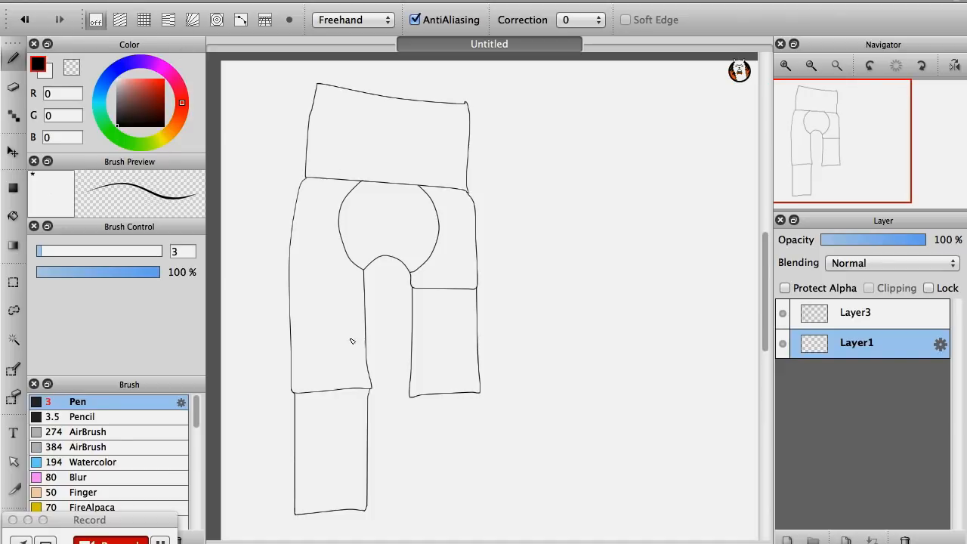
Rename Layer3, which holds the pants outline, as Lineart
left_click(865, 319)
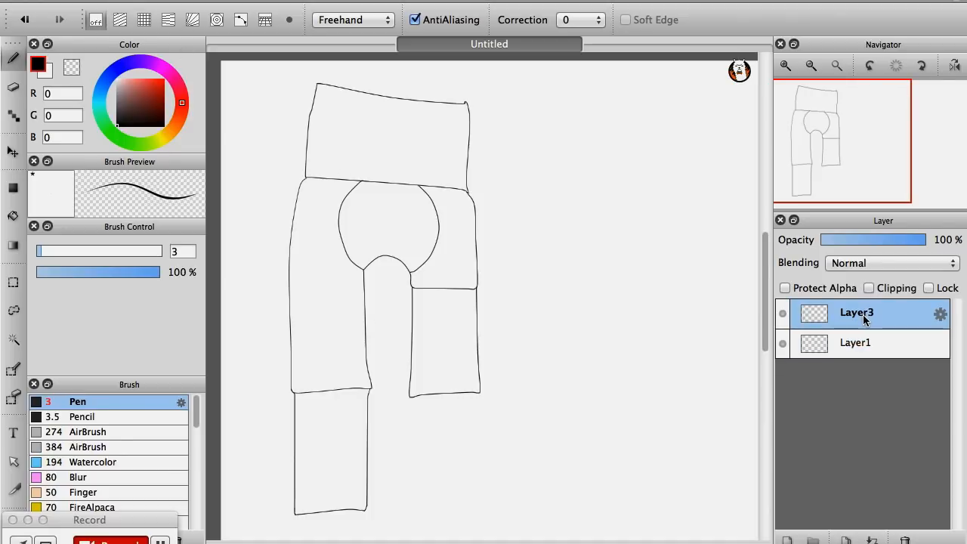
double_click(865, 320)
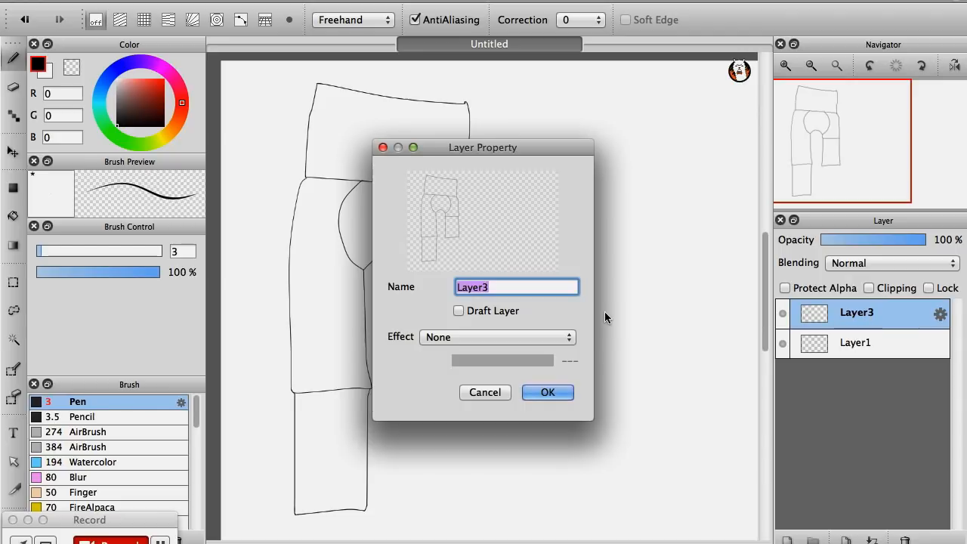
type("Lineart")
key("Return")
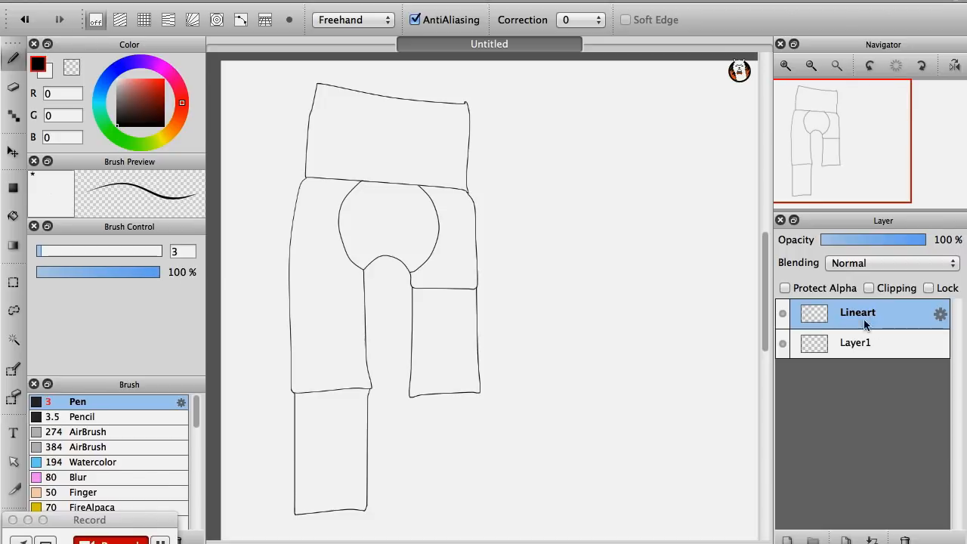
Make the Lineart layer active and switch to the web browser showing the Etsy pants listing
left_click(866, 344)
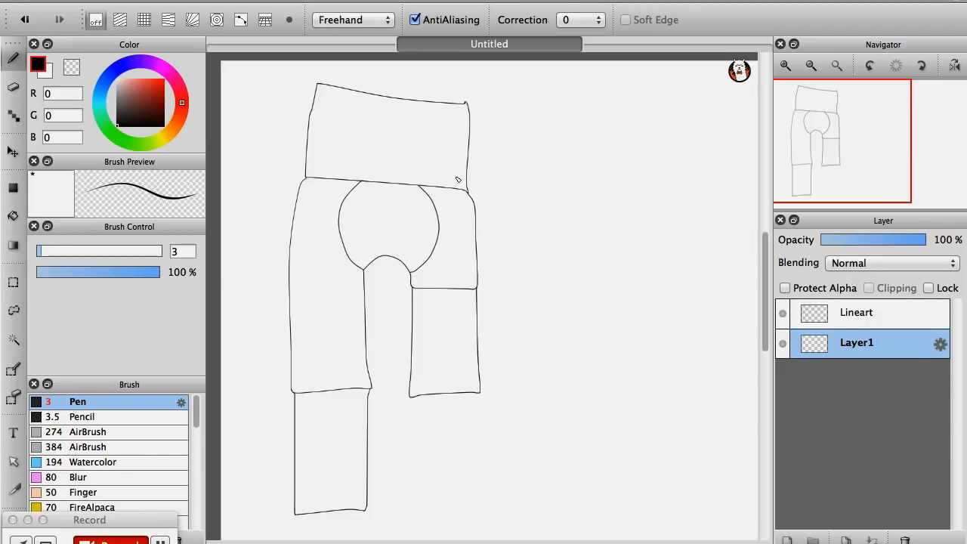
left_click(931, 318)
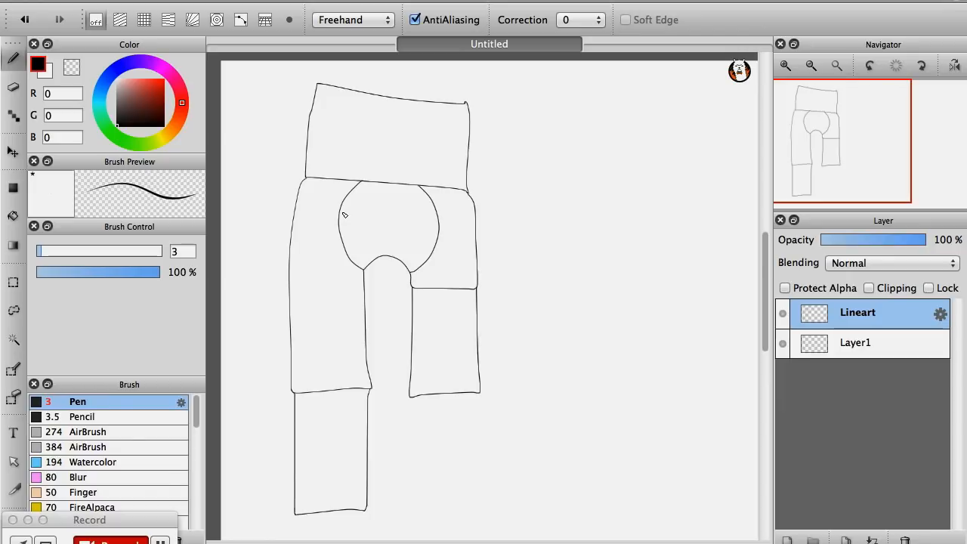
mouse_move(521, 541)
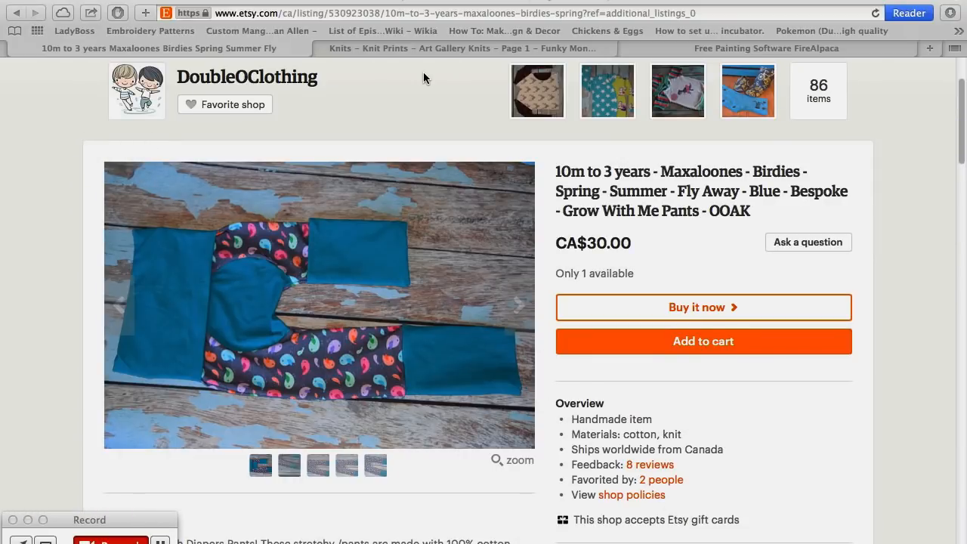
Browse the first page of Art Gallery Knits on the Funky Monkey Fabrics site for a print for the pants
left_click(435, 49)
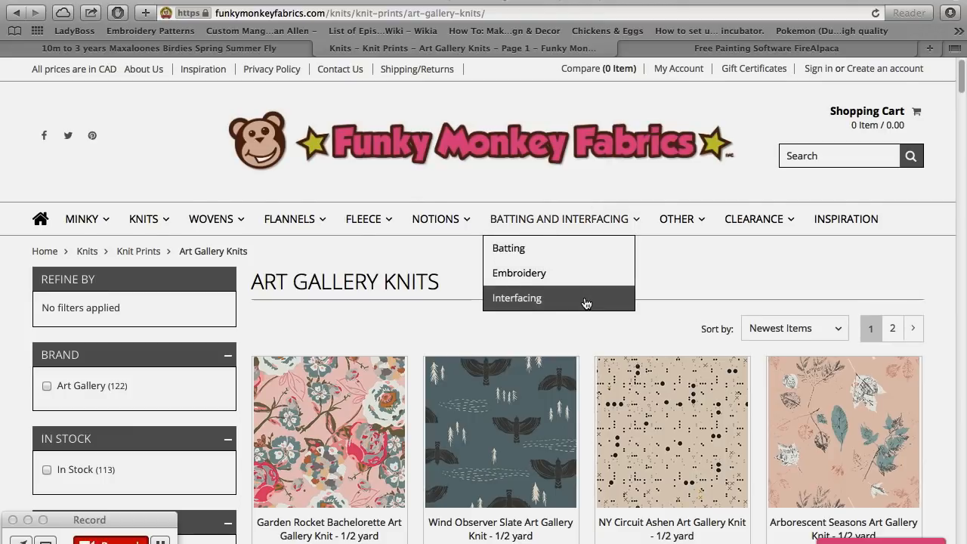
scroll(533, 332, "down", 5)
scroll(534, 340, "down", 10)
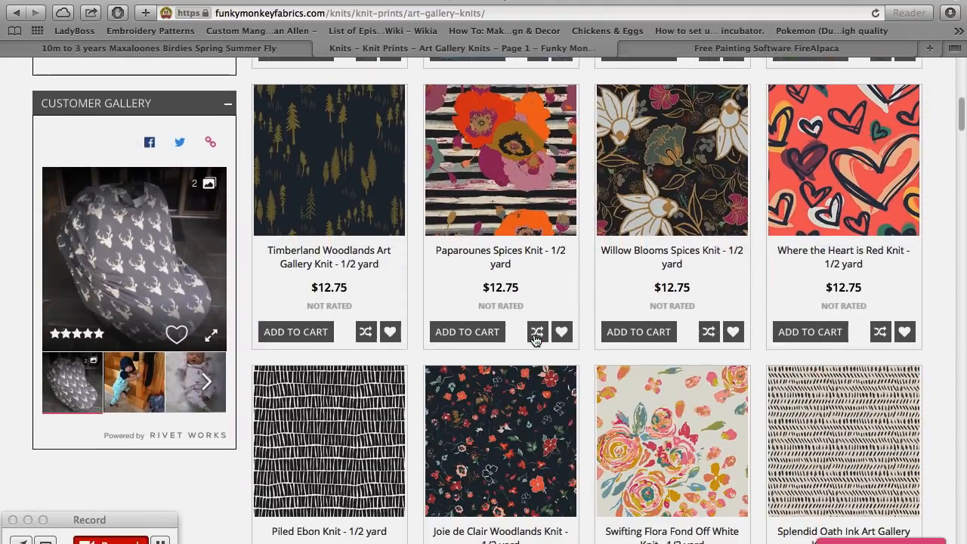
scroll(581, 333, "down", 10)
scroll(594, 355, "down", 6)
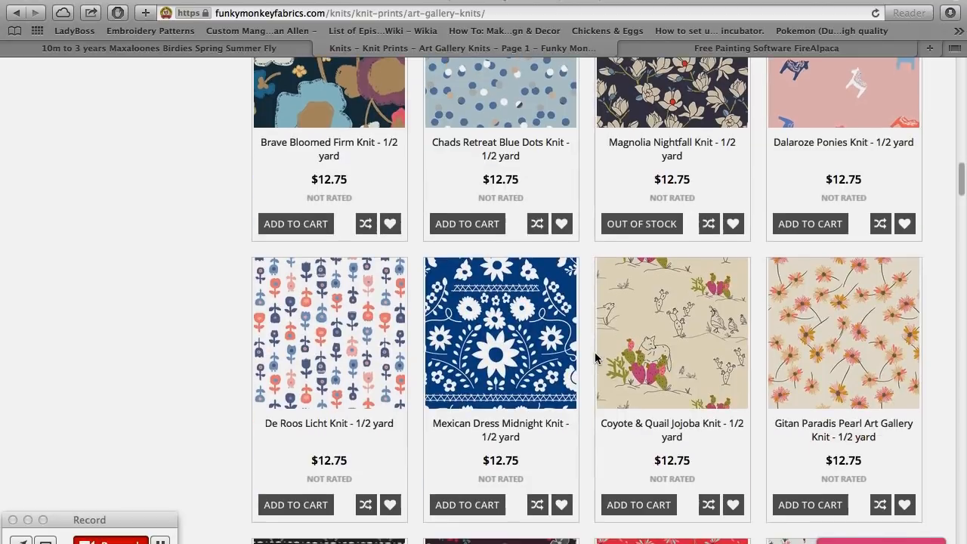
scroll(595, 355, "down", 12)
scroll(597, 358, "down", 10)
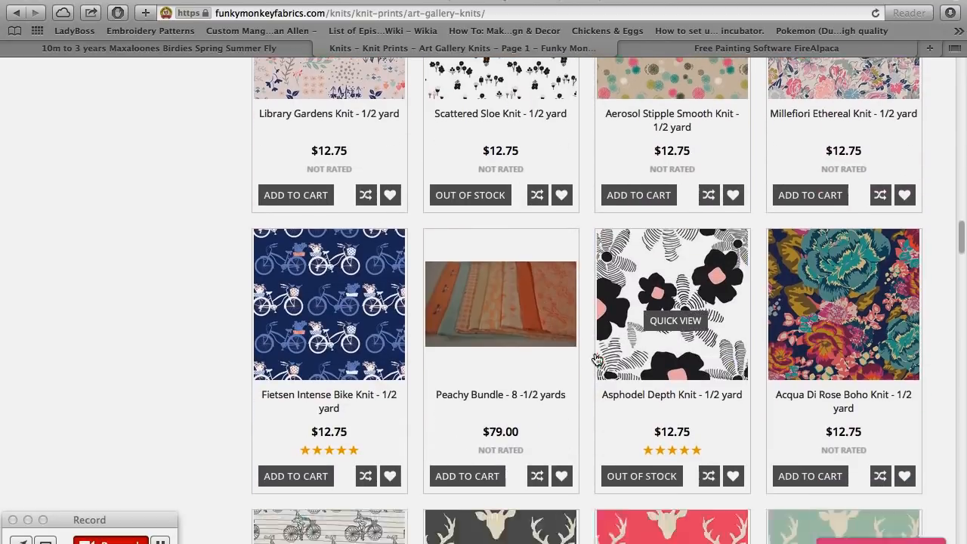
scroll(597, 359, "up", 2)
scroll(596, 358, "down", 2)
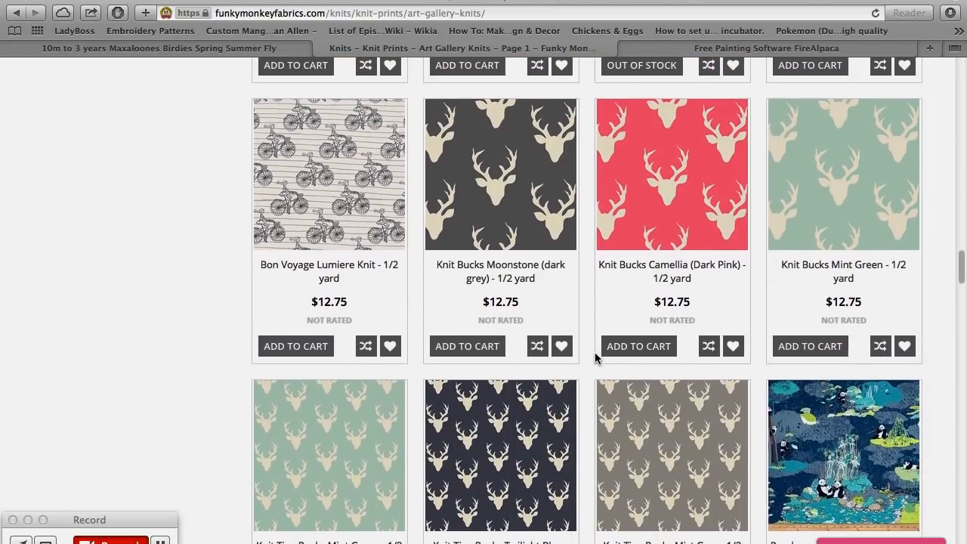
scroll(595, 358, "down", 15)
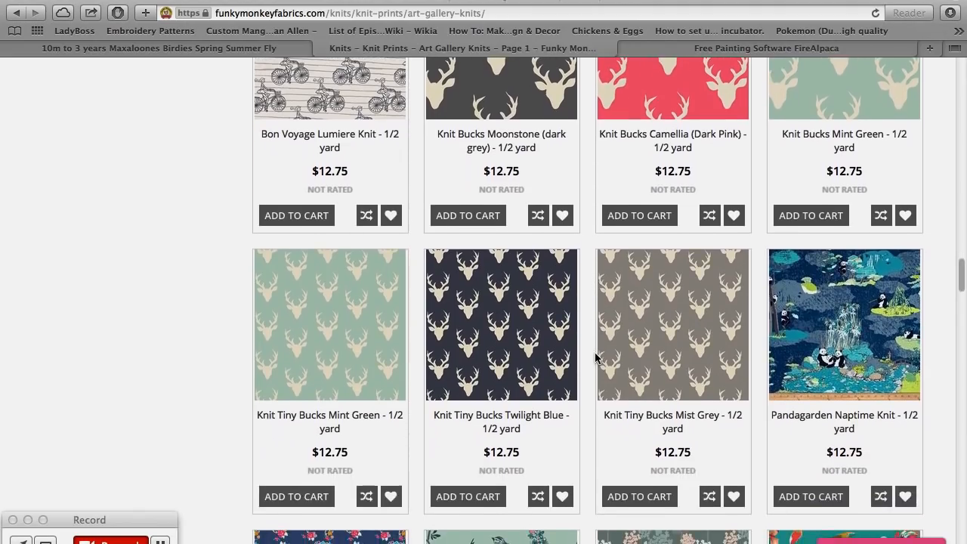
scroll(597, 359, "down", 20)
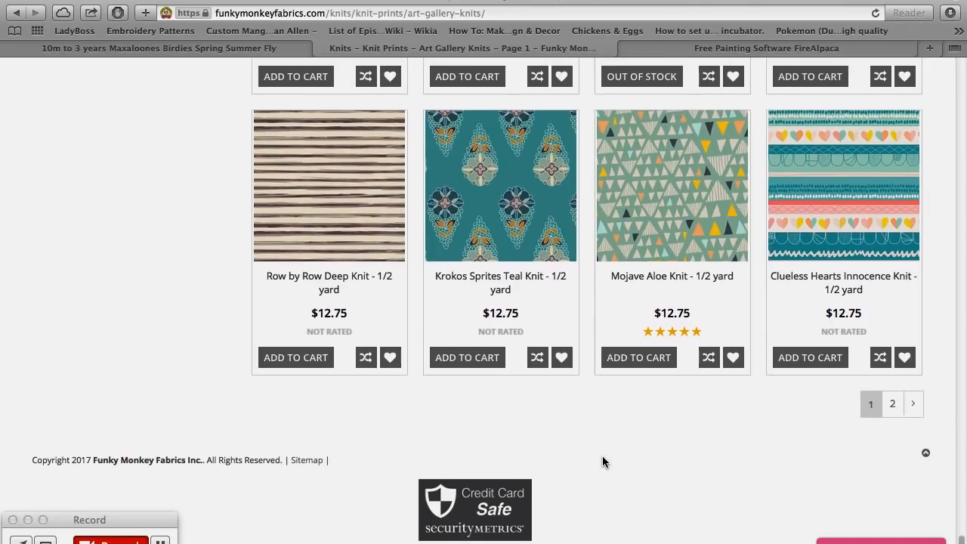
On page 2 of the Art Gallery Knits, open the quick view of Knit Bucks Mustard and copy its fabric image
left_click(896, 408)
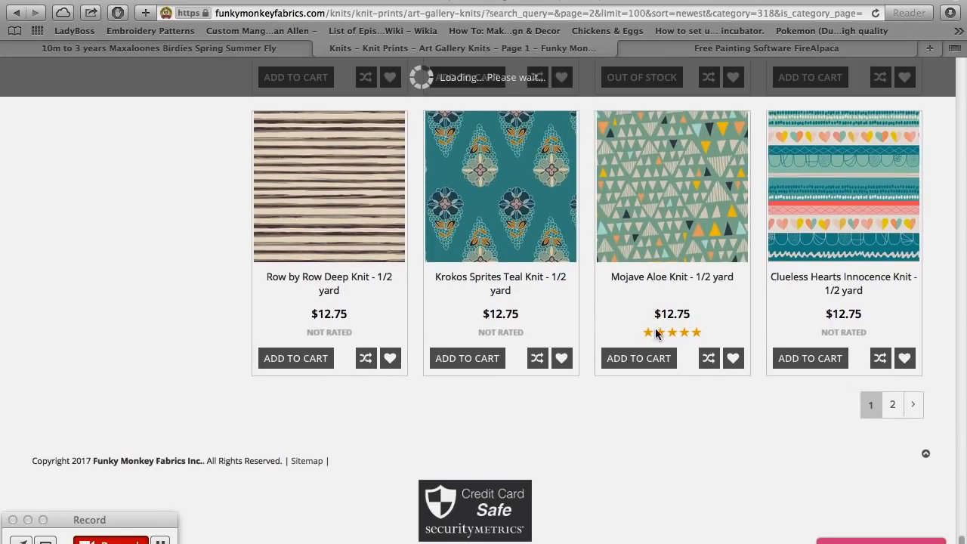
scroll(609, 316, "up", 5)
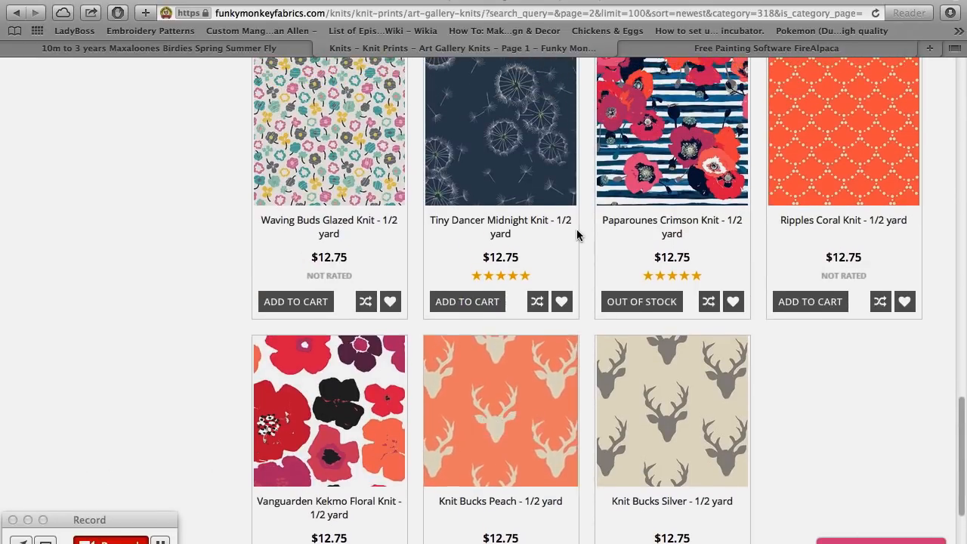
scroll(576, 228, "up", 10)
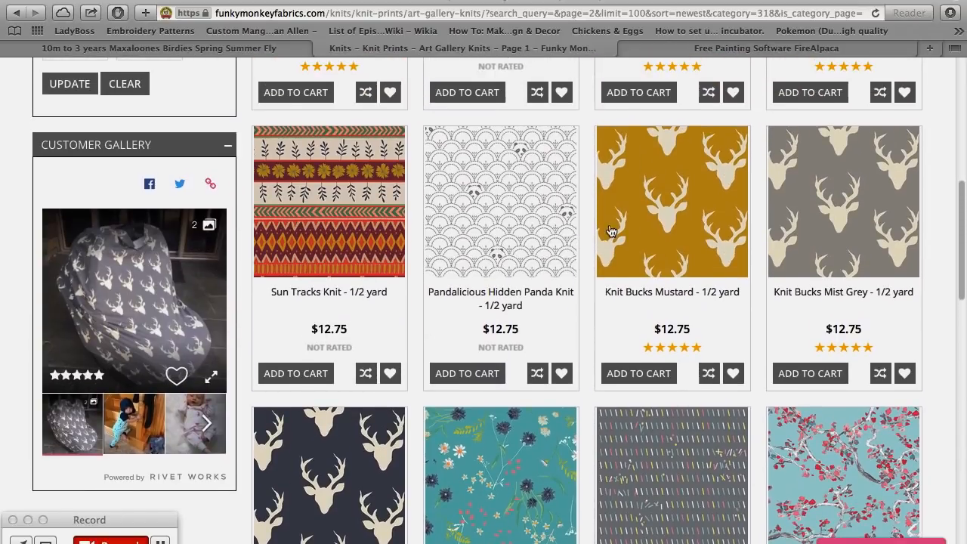
left_click(663, 219)
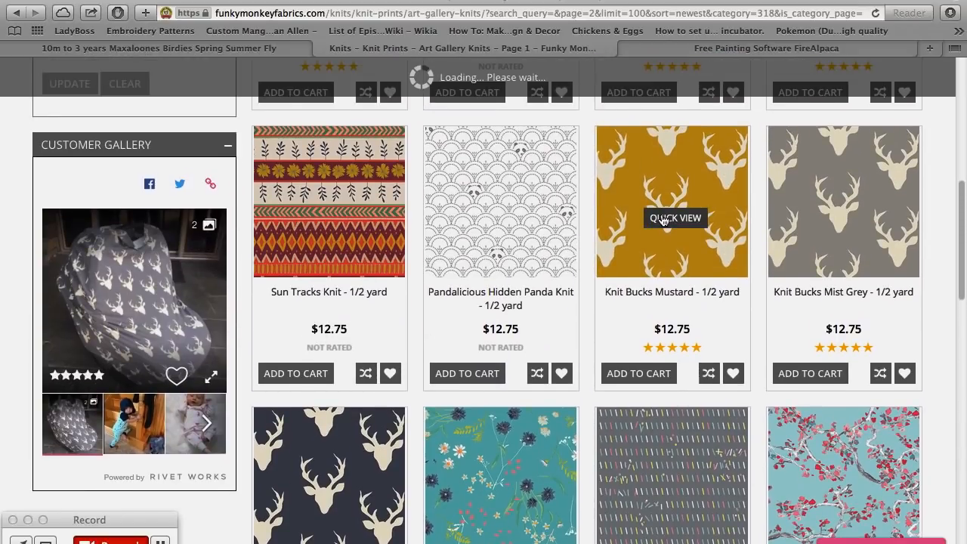
right_click(311, 257)
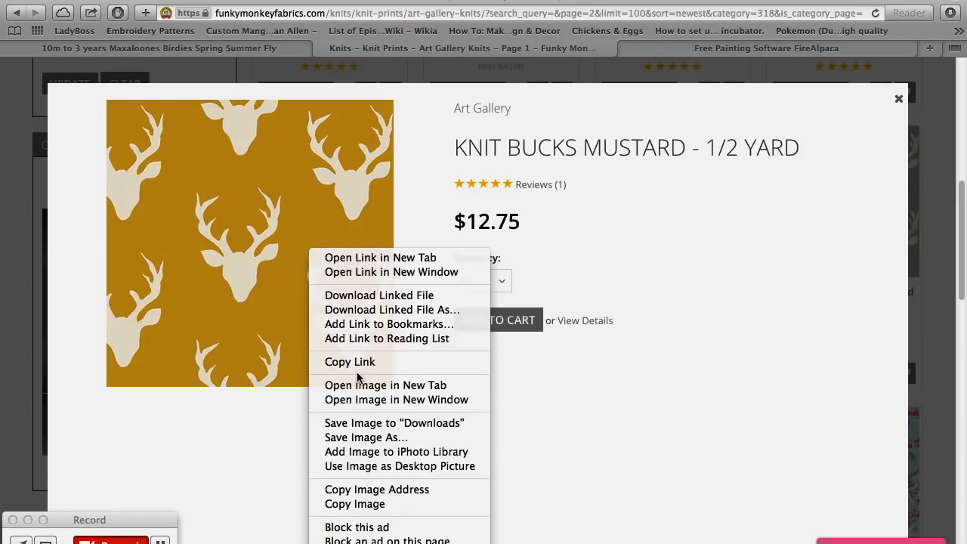
left_click(374, 504)
Switch to FireAlpaca and add a layer directly above Layer1, naming it Fabric Preview
mouse_move(550, 533)
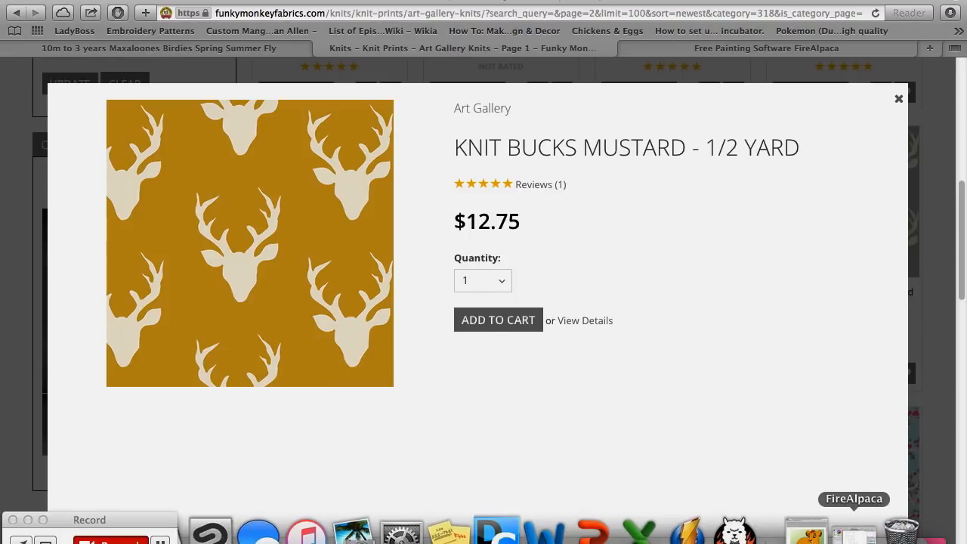
left_click(853, 531)
left_click(842, 346)
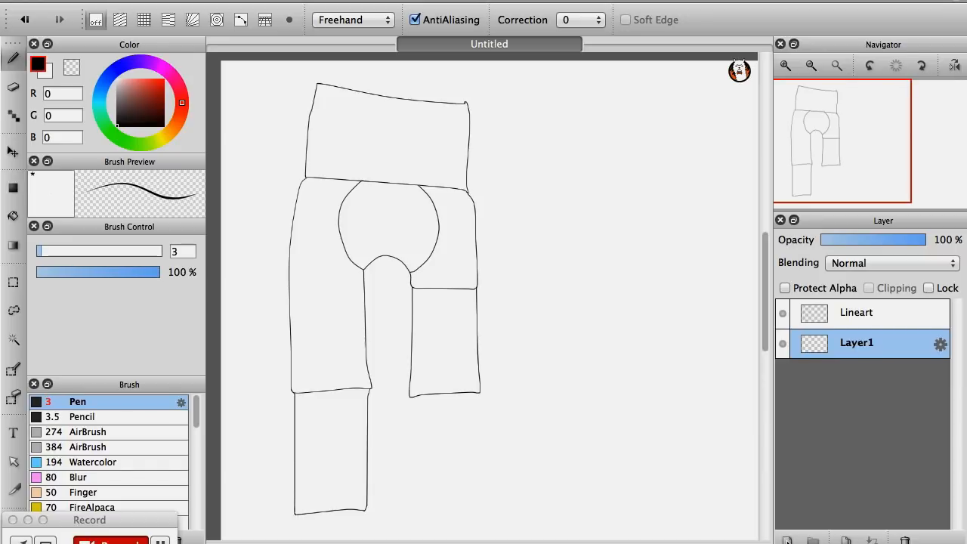
left_click(786, 539)
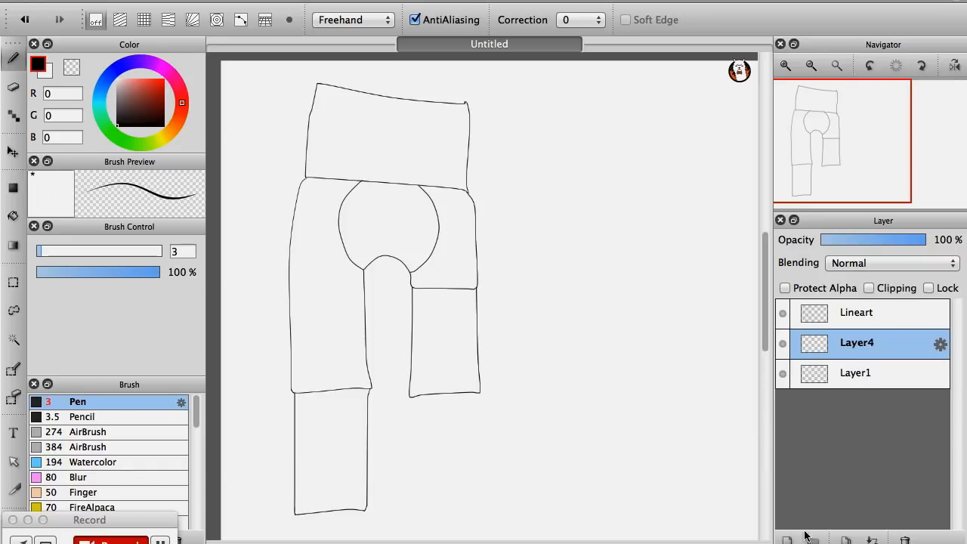
double_click(864, 344)
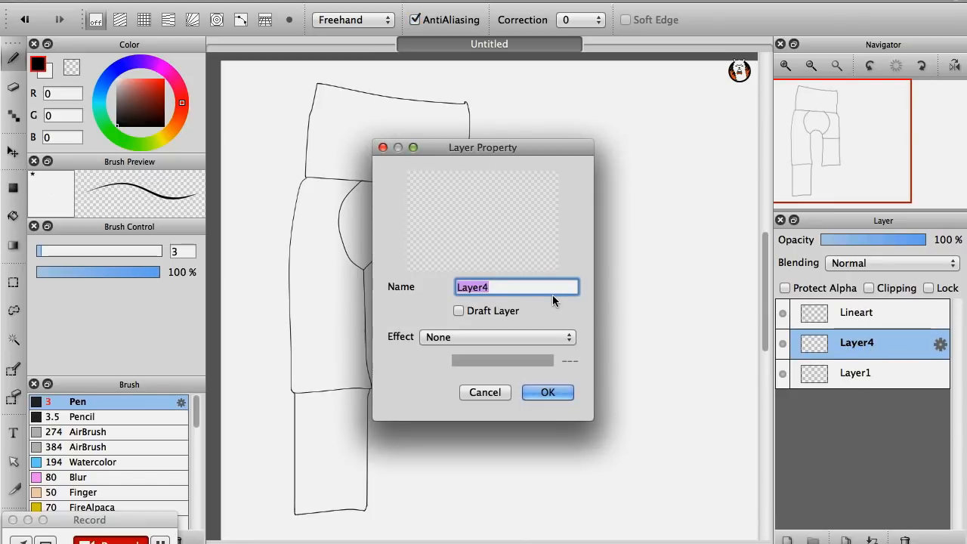
type("Fabric Preview")
key("Return")
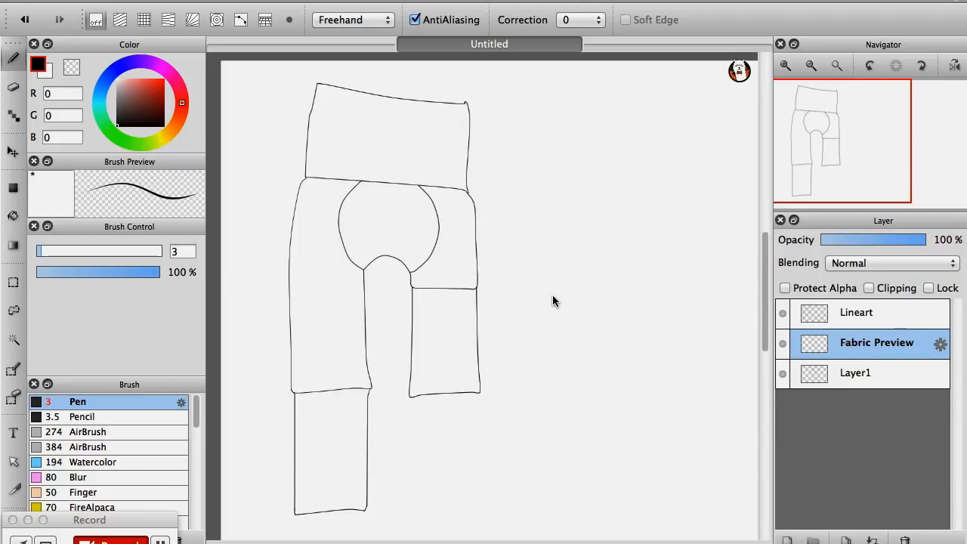
Paste the mustard deer fabric image and enlarge and position it to cover the pants from below the waistband to the short leg's hem
left_click(147, 0)
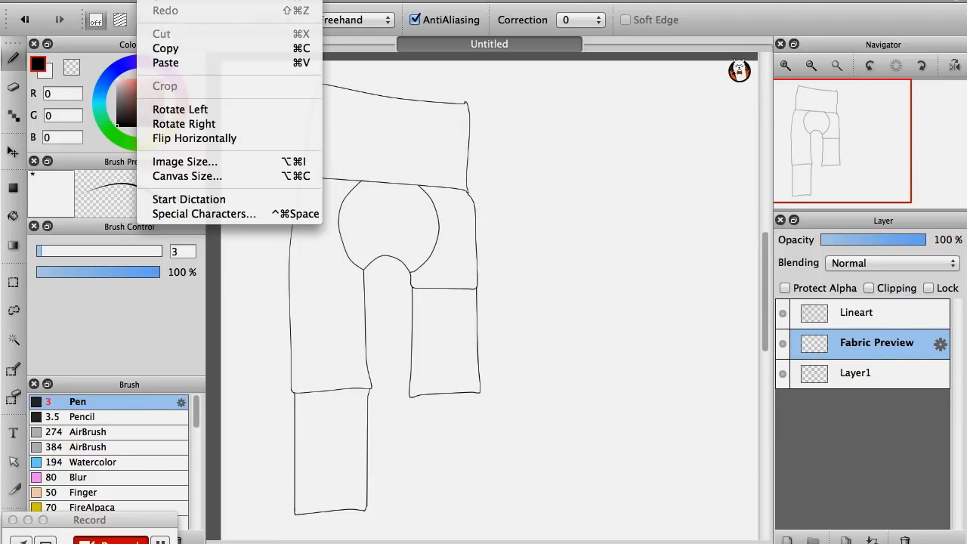
left_click(180, 64)
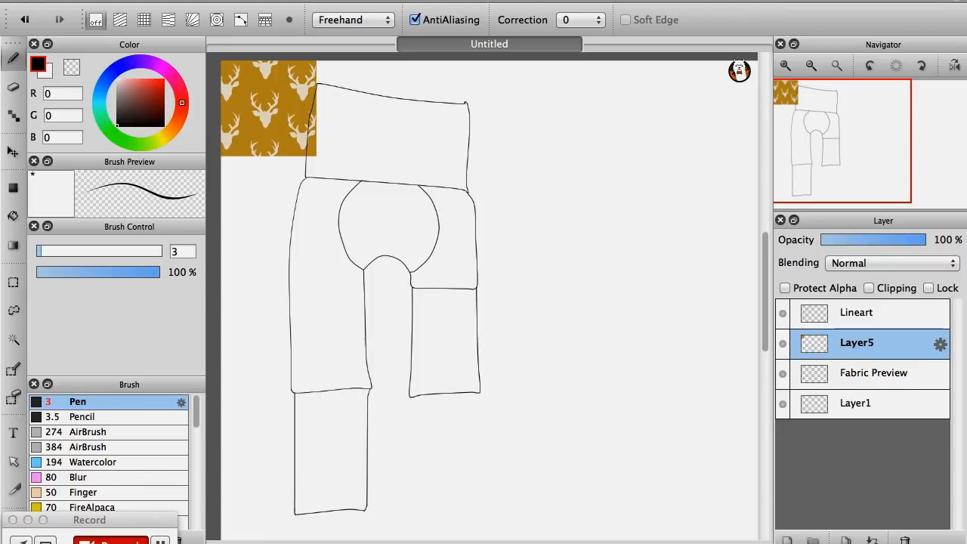
left_click(271, 1)
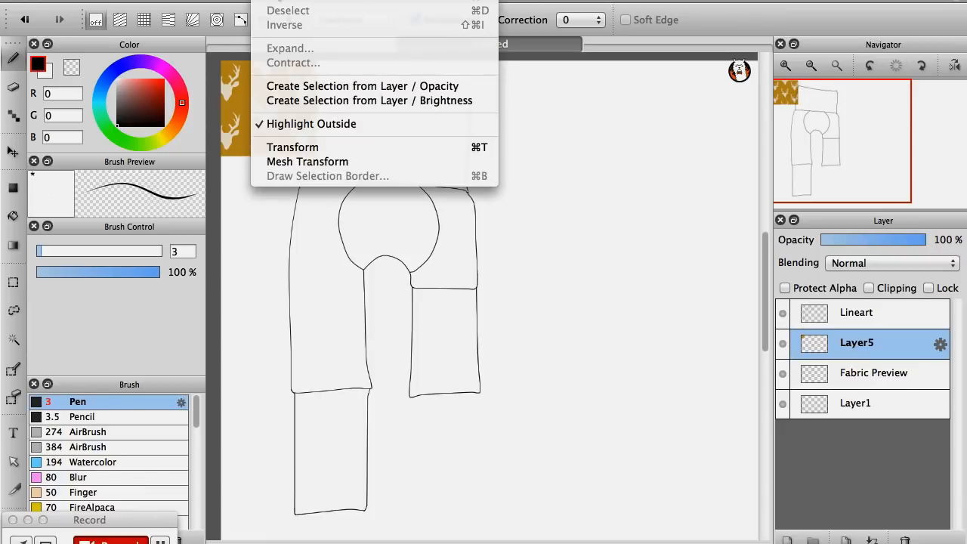
left_click(310, 147)
left_click_drag(318, 129, 437, 316)
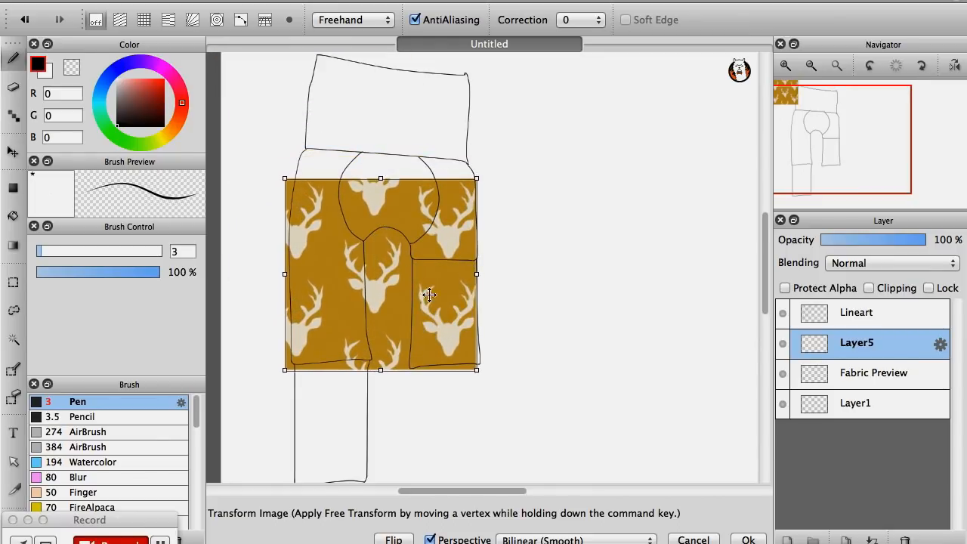
left_click_drag(380, 177, 383, 161)
left_click_drag(396, 201, 400, 183)
left_click_drag(287, 258, 282, 256)
left_click_drag(343, 276, 344, 276)
key("Return")
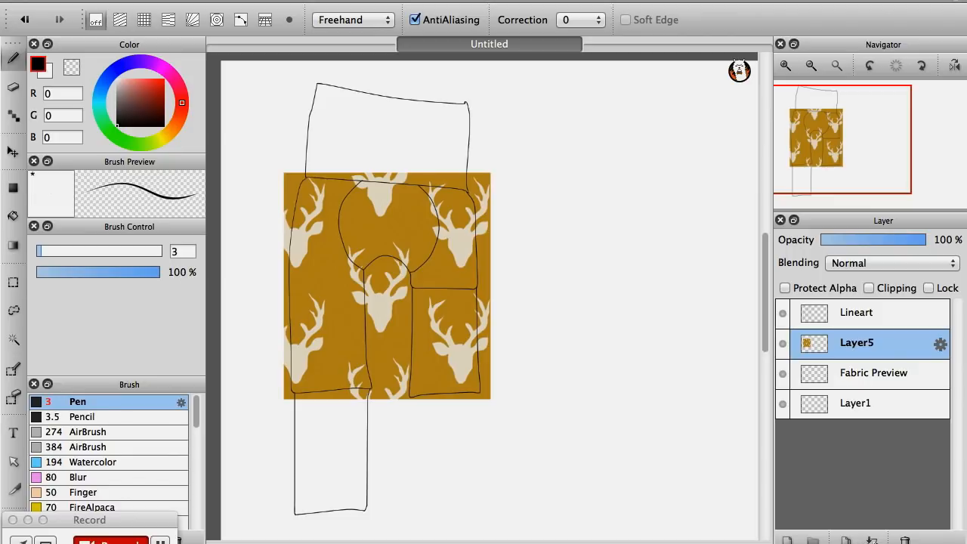
Merge the pasted fabric layer down into Fabric Preview, then hide that layer
left_click(872, 541)
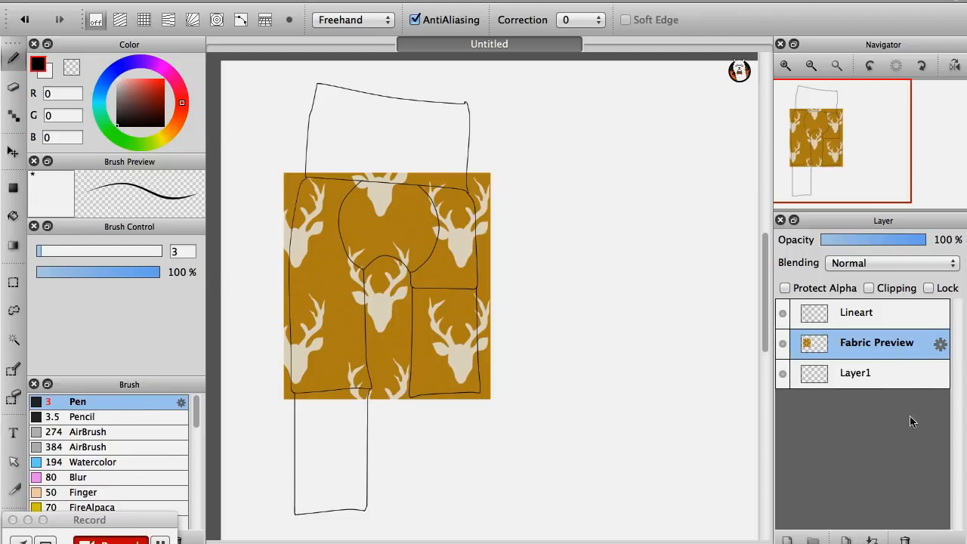
left_click(783, 344)
left_click(783, 344)
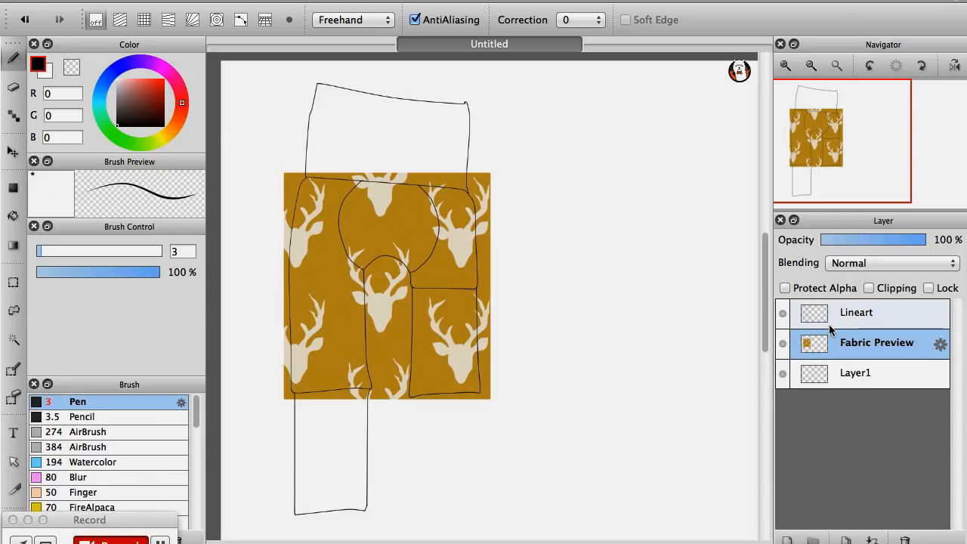
left_click(783, 343)
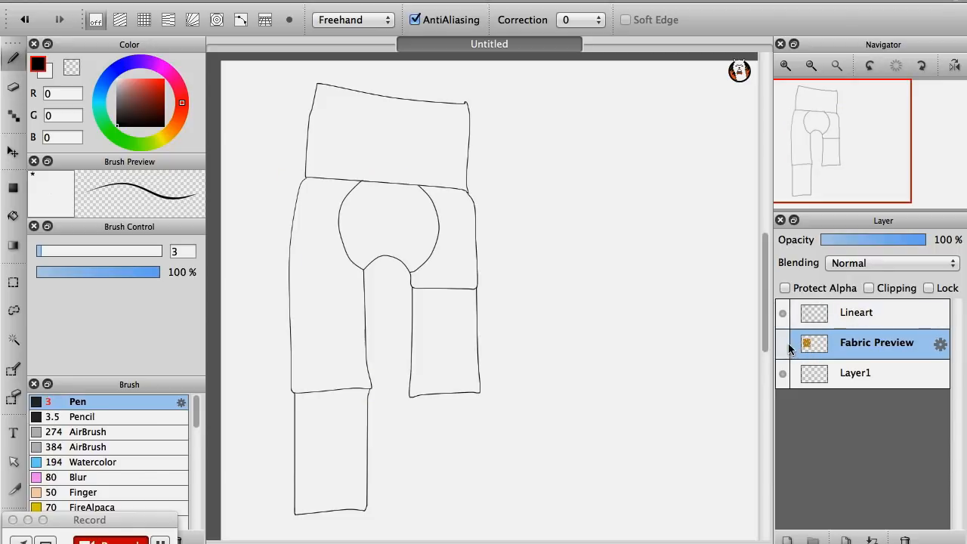
On the Lineart layer, select the background, waistband, rounded seat panel and both leg cuffs with the Magic Wand
left_click(844, 320)
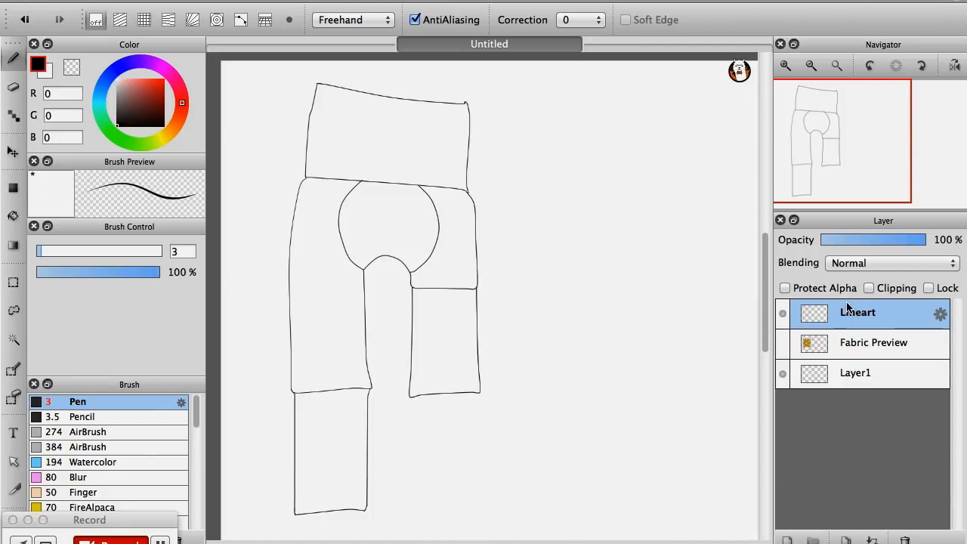
left_click(14, 341)
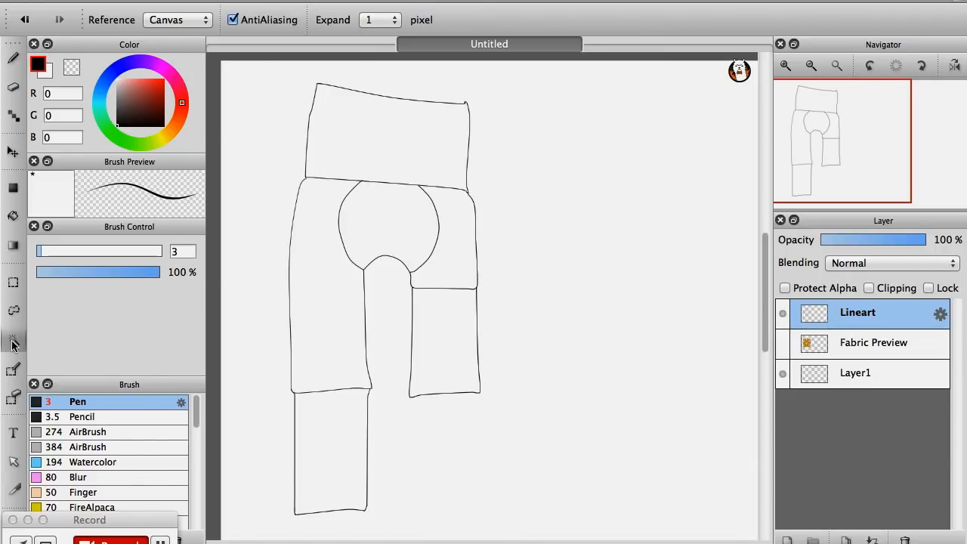
left_click(287, 200)
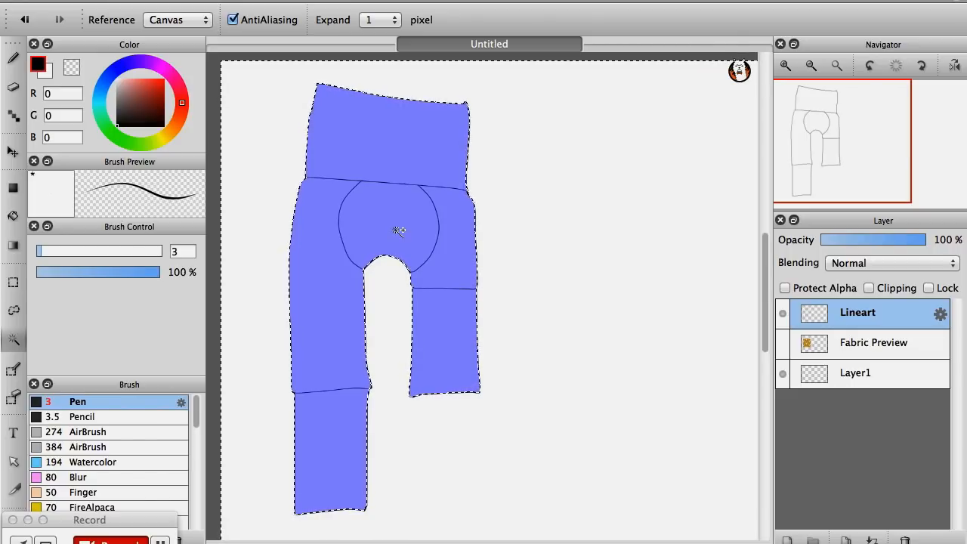
left_click(417, 151, "alt")
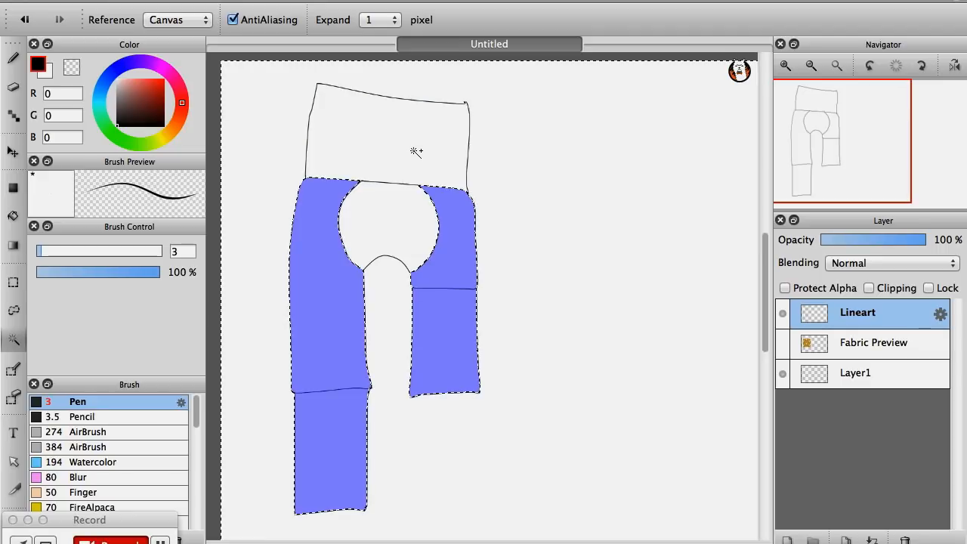
left_click(454, 332, "alt")
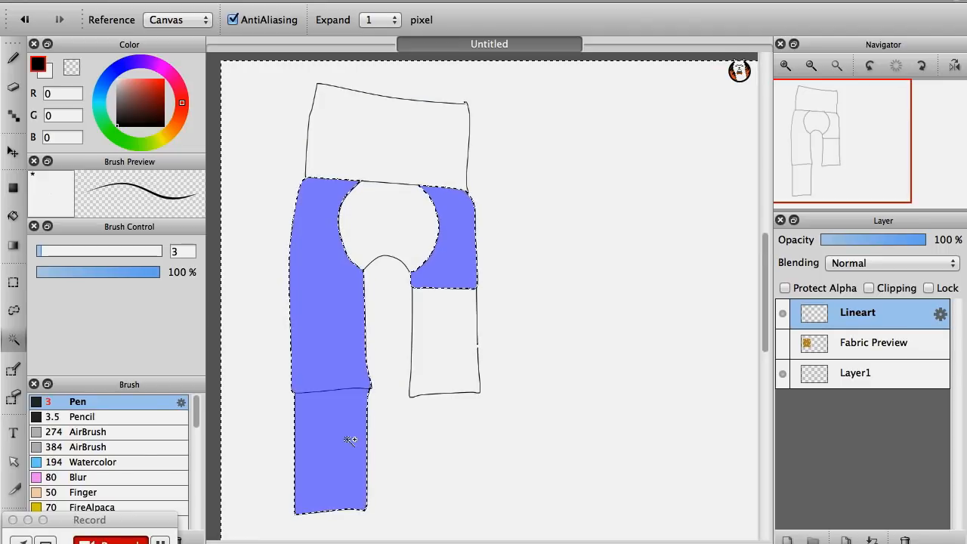
left_click(345, 441, "alt")
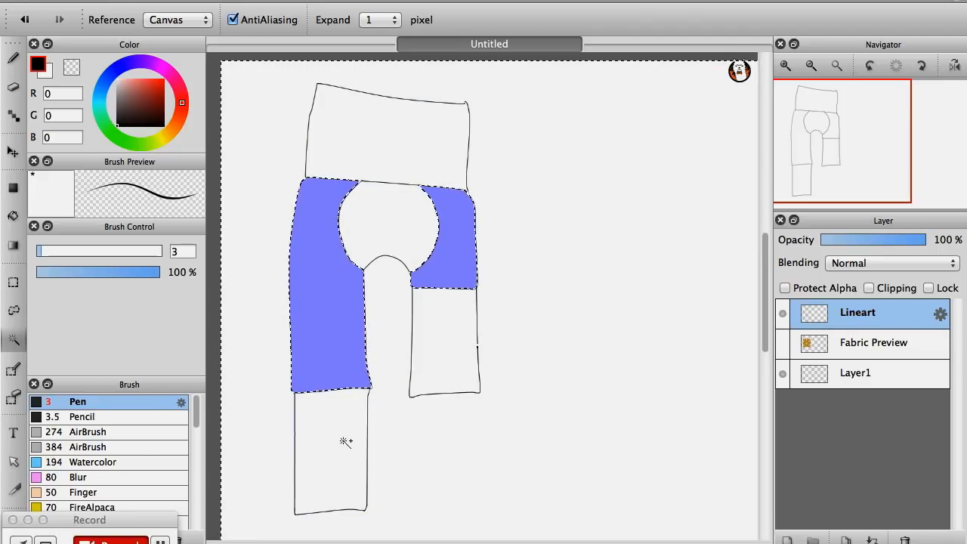
Show the Fabric Preview layer, delete its fabric inside the selected areas so print stays only on the two leg panels, and deselect
left_click(829, 341)
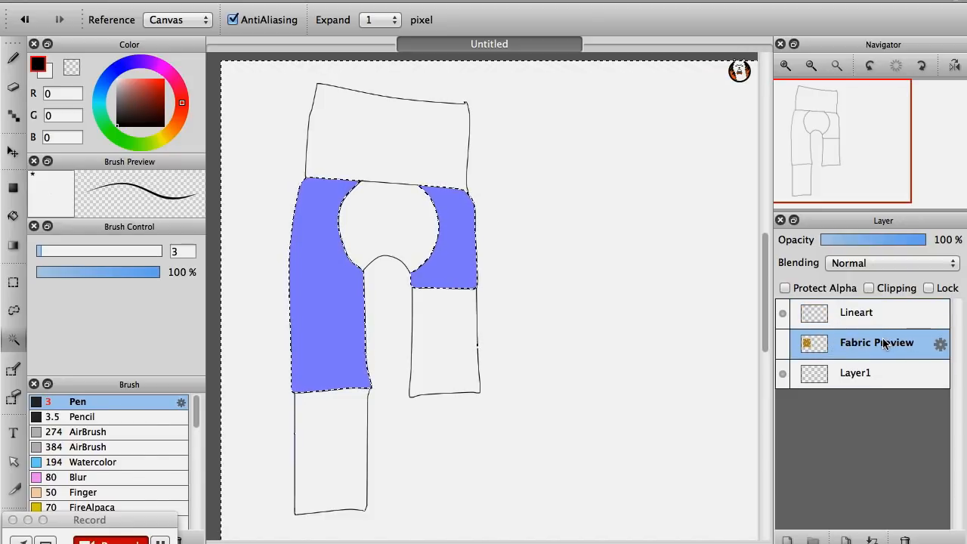
left_click(782, 346)
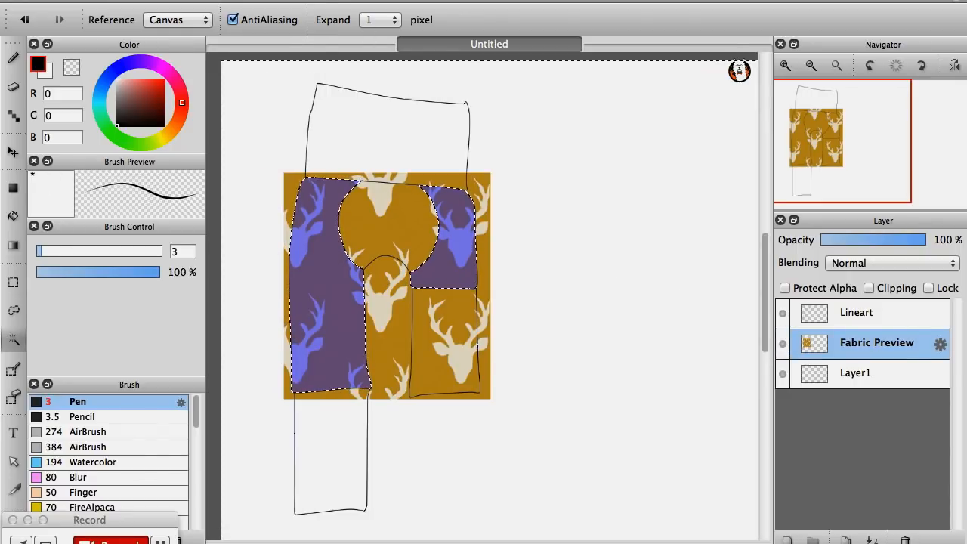
left_click(159, 32)
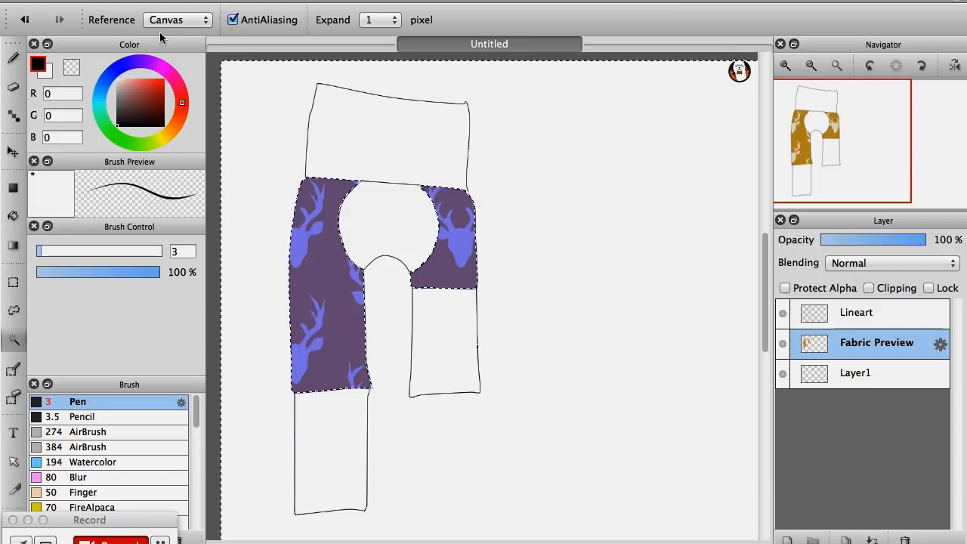
left_click(268, 0)
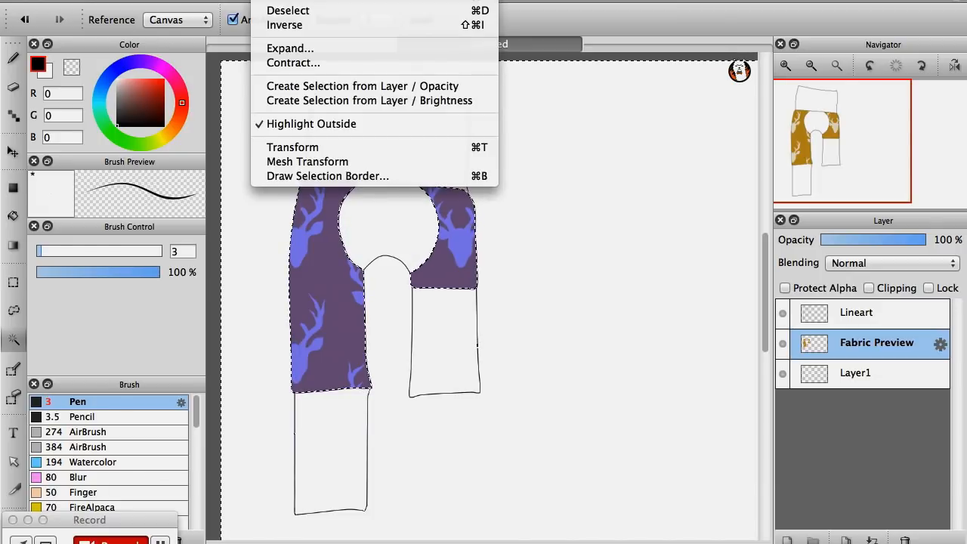
left_click(291, 12)
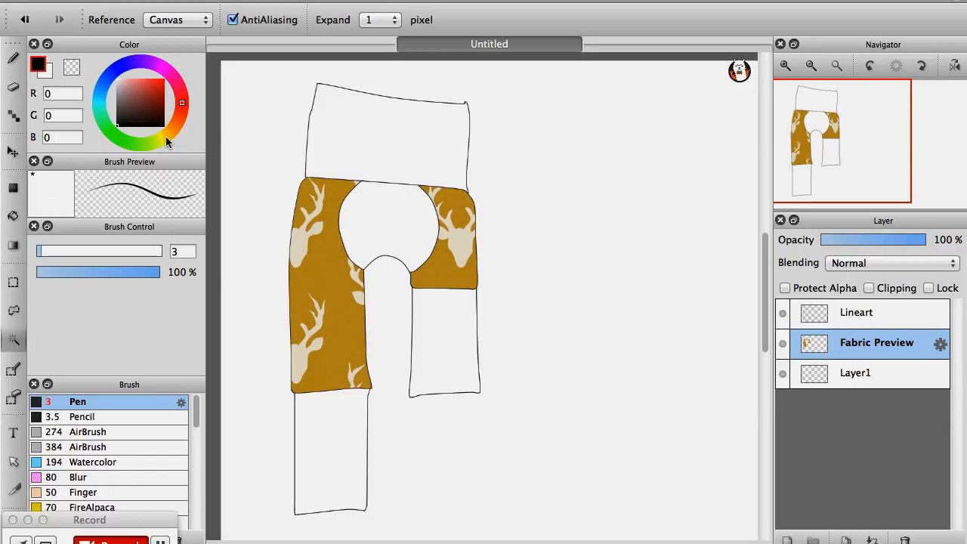
Fill the waistband, rounded seat panel and both leg cuffs with dark navy (RGB 22, 16, 81) using the Bucket tool
left_click(126, 70)
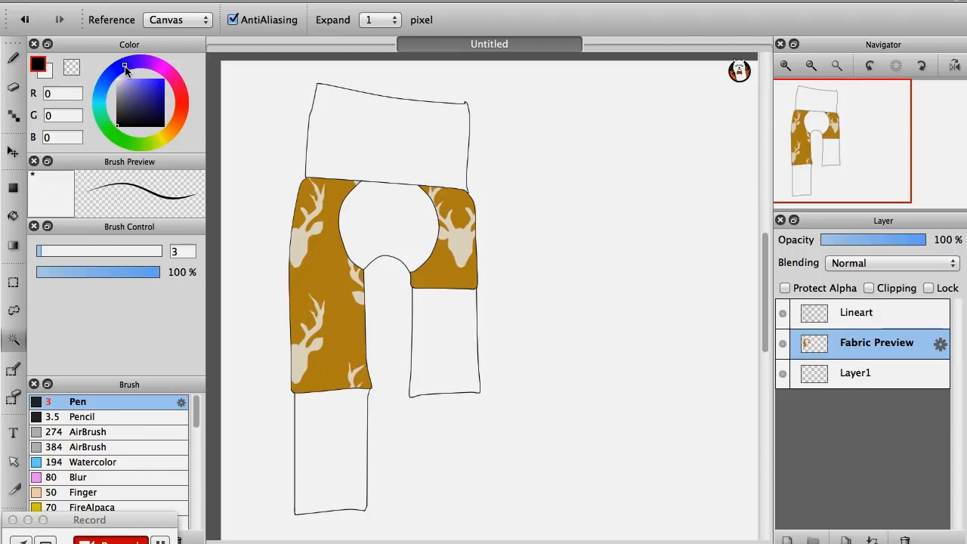
left_click(142, 112)
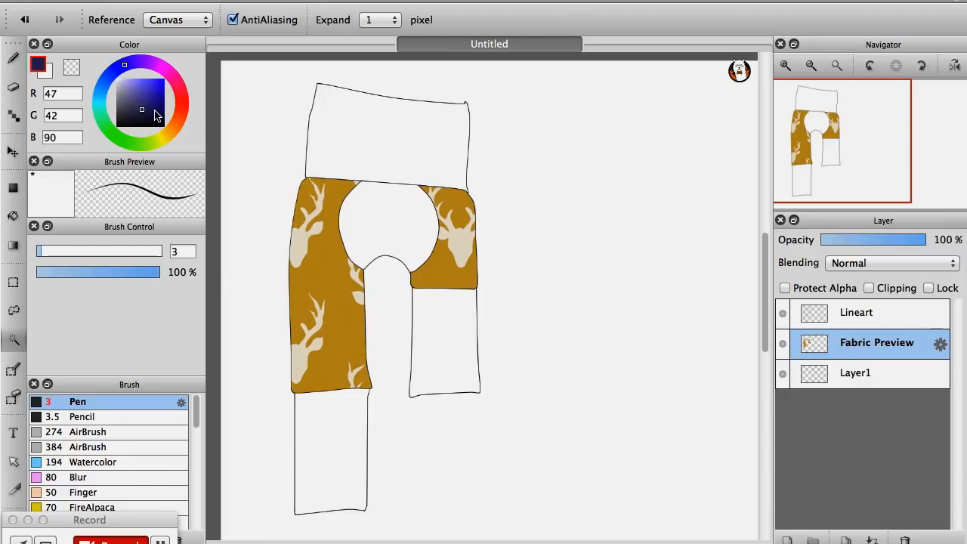
left_click(155, 114)
left_click(14, 217)
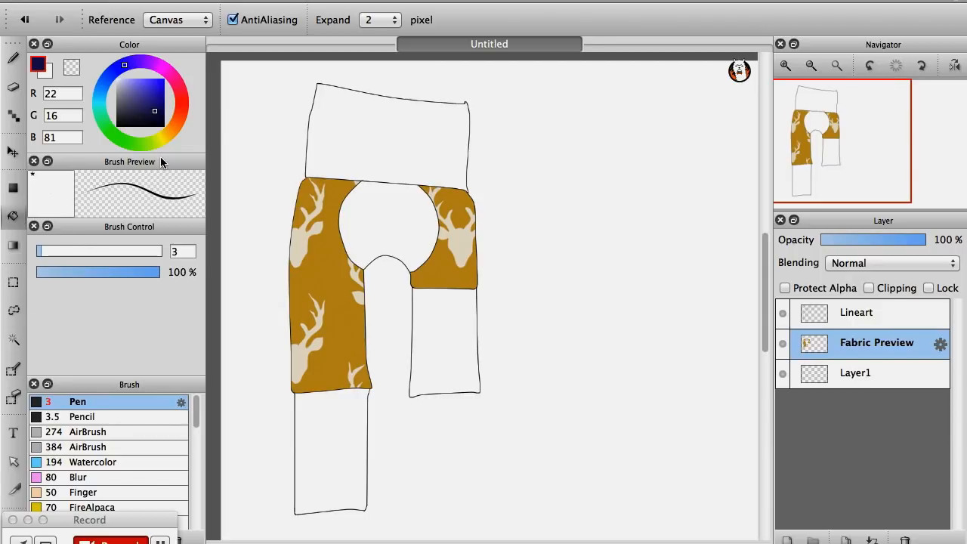
left_click(416, 134)
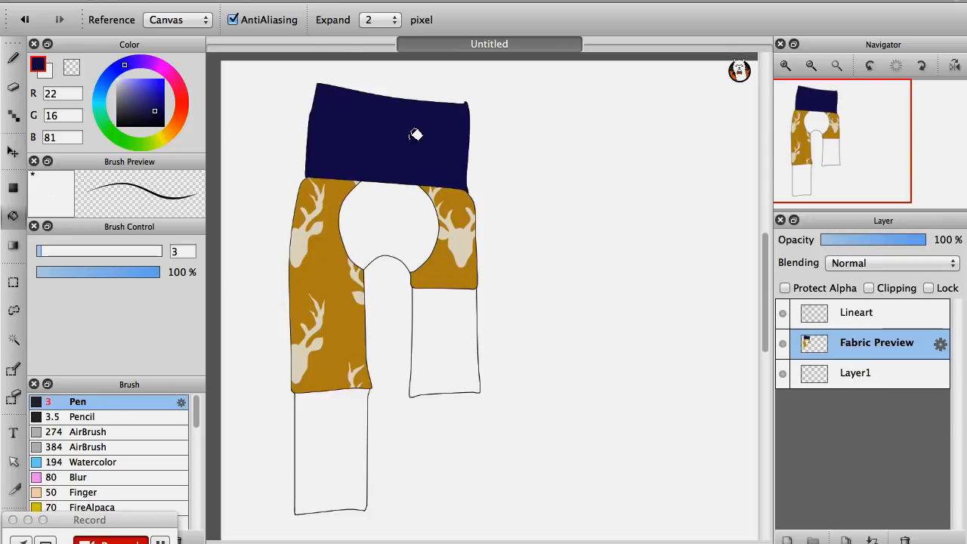
left_click(398, 215)
left_click(348, 410)
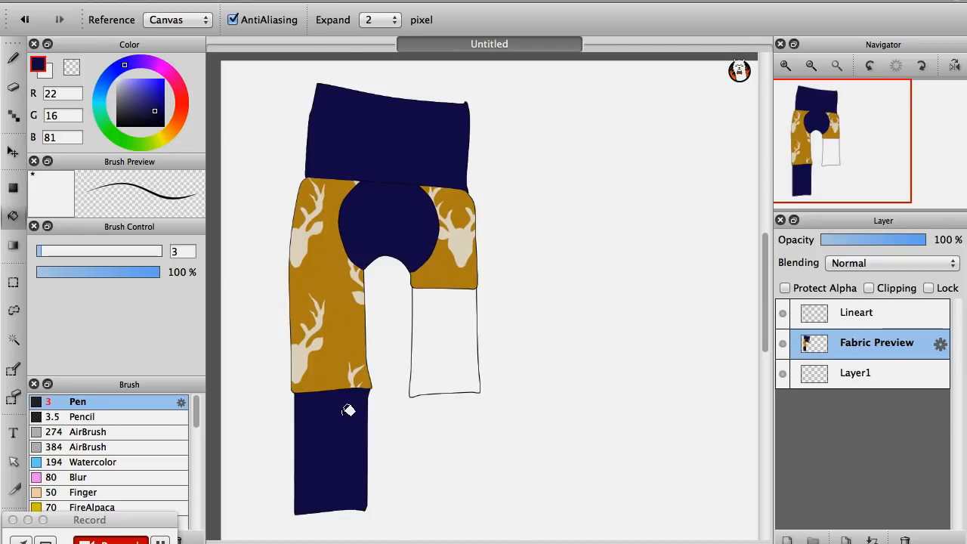
left_click(464, 346)
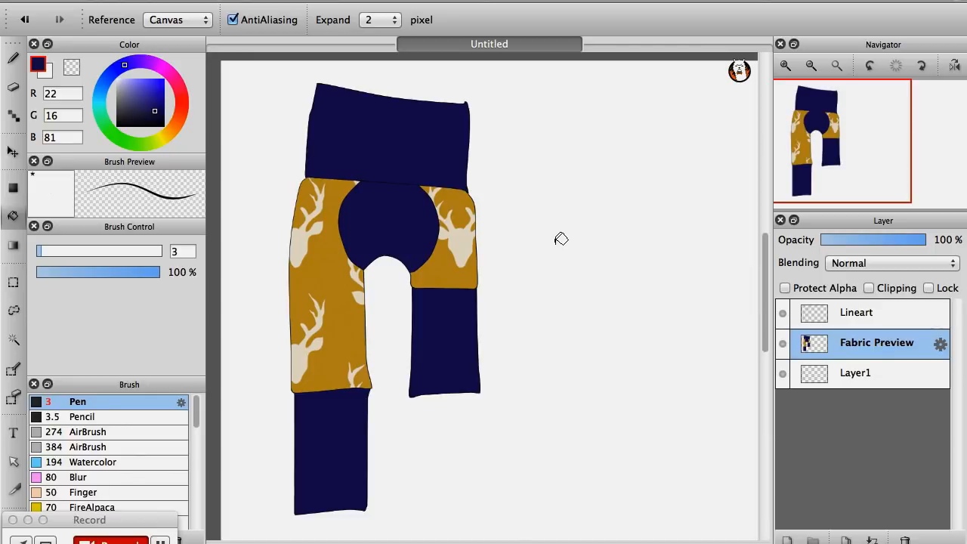
Select a rectangle closely around the pants and crop the canvas to it
mouse_move(894, 178)
left_click(14, 282)
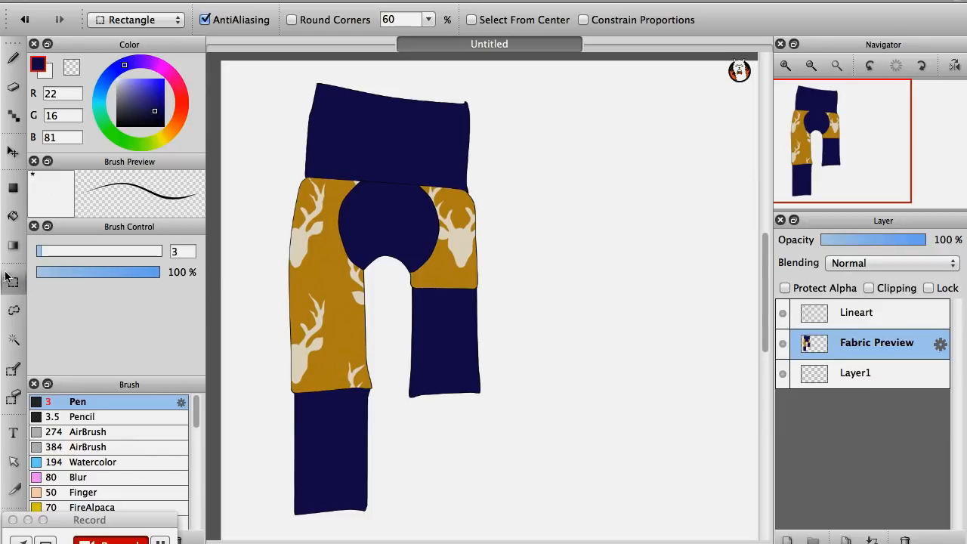
left_click_drag(230, 67, 512, 525)
left_click(149, 1)
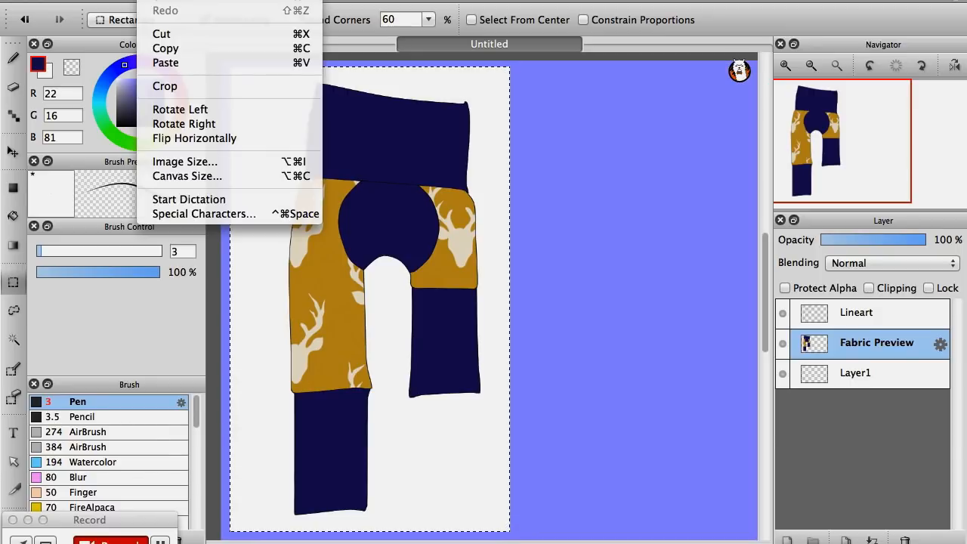
left_click(172, 89)
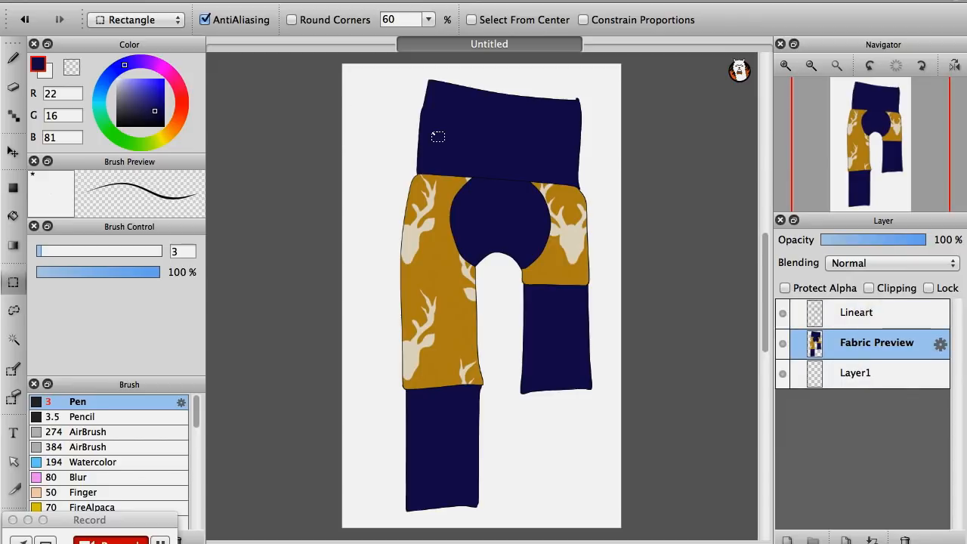
Examine the file formats offered for saving the image, trying PNG, and close the dialog without saving
left_click(118, 0)
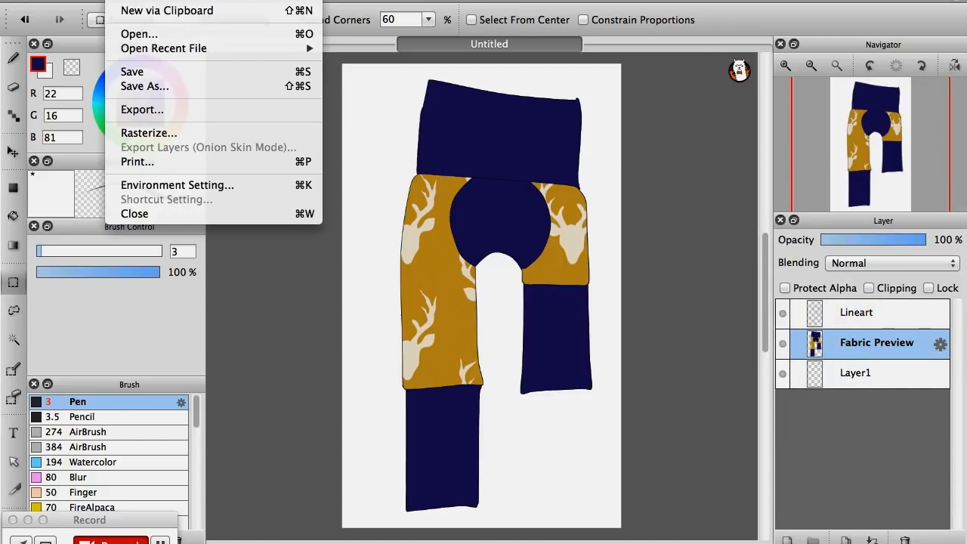
left_click(167, 89)
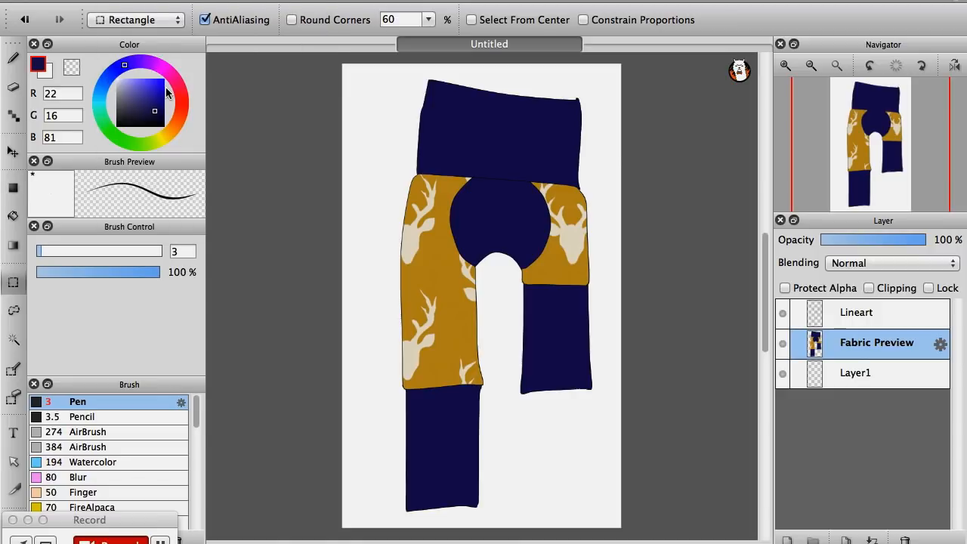
key("super+s")
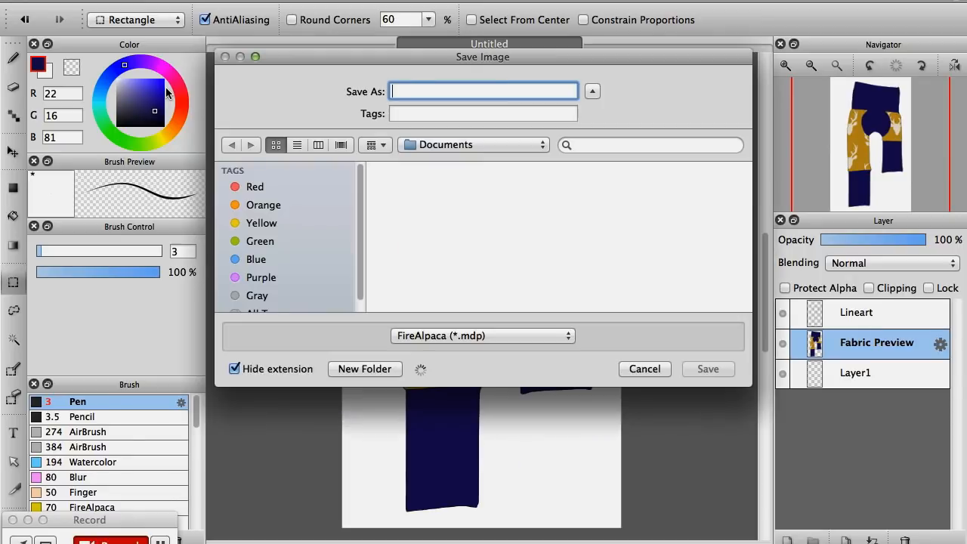
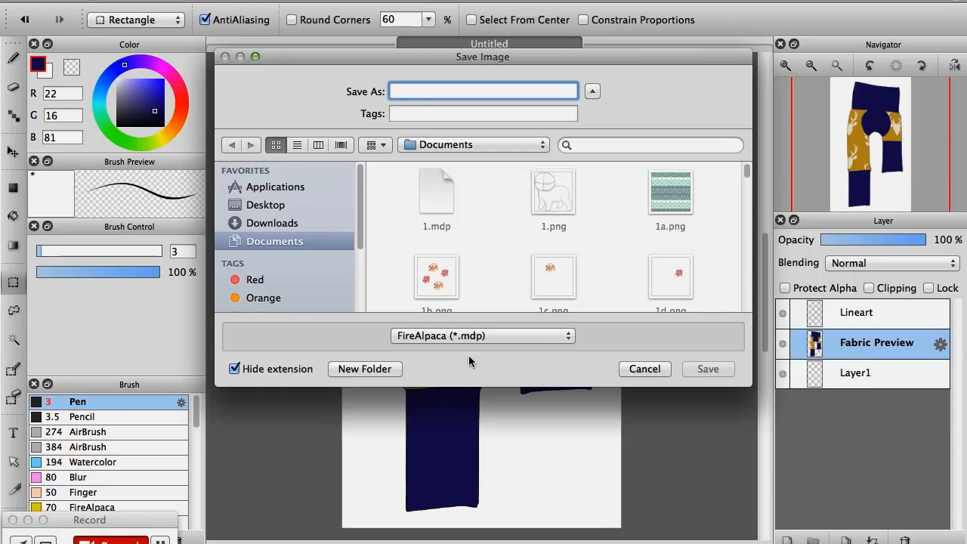
left_click(504, 337)
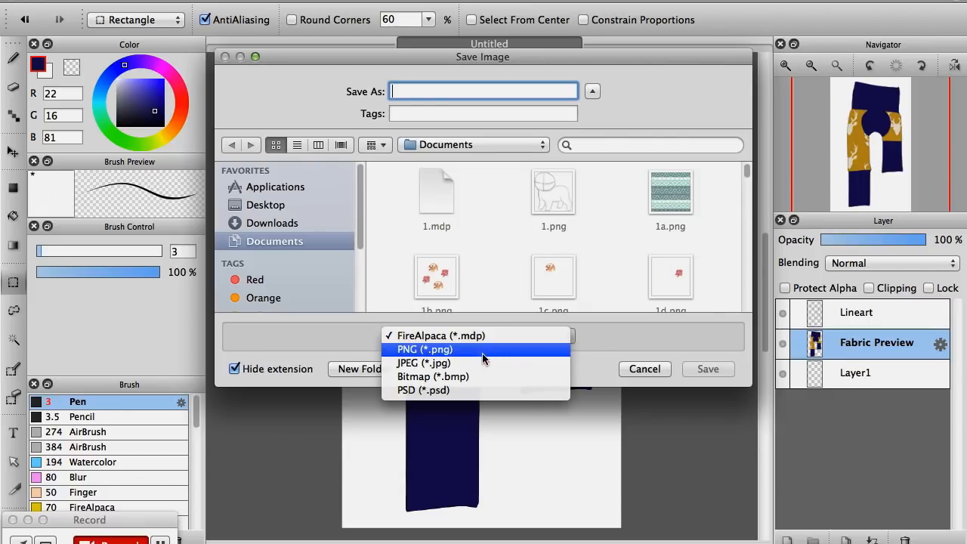
left_click(425, 349)
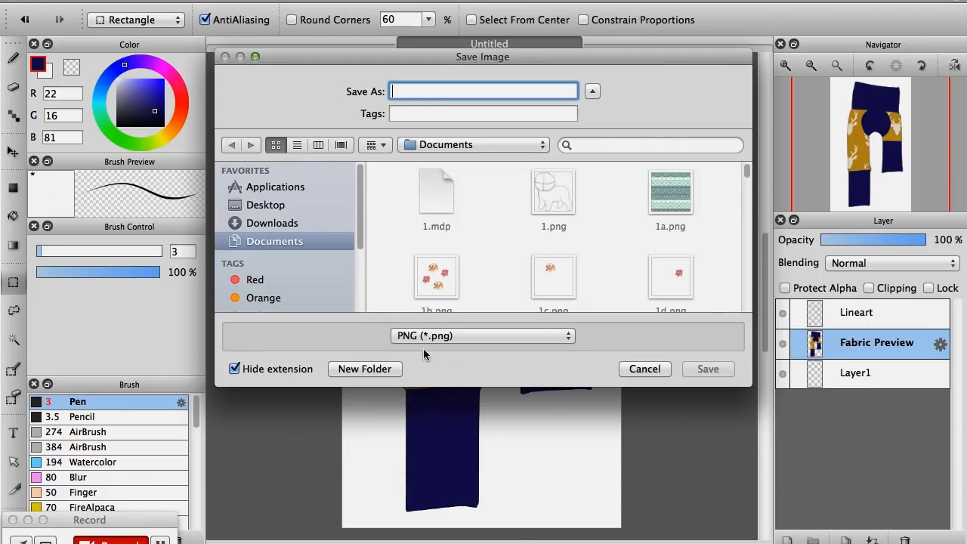
left_click(438, 344)
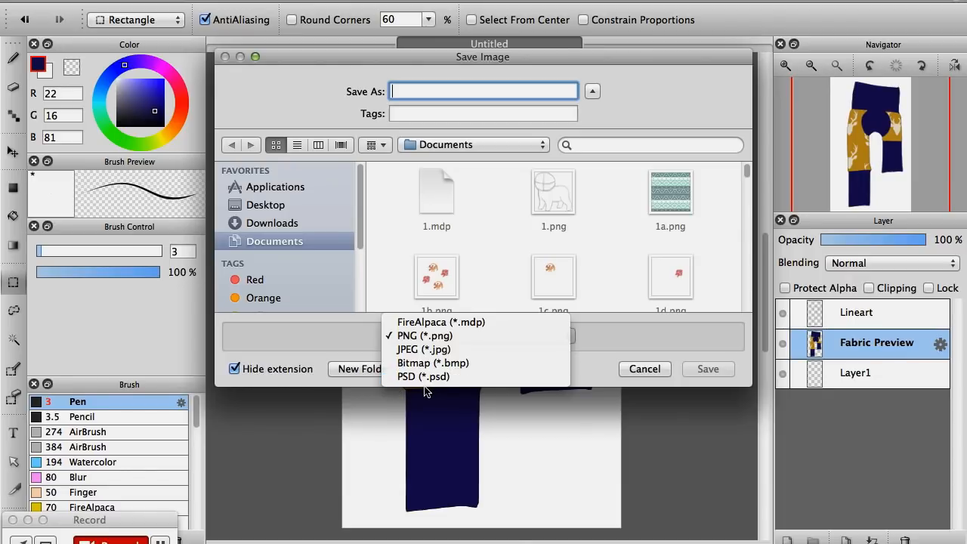
left_click(321, 336)
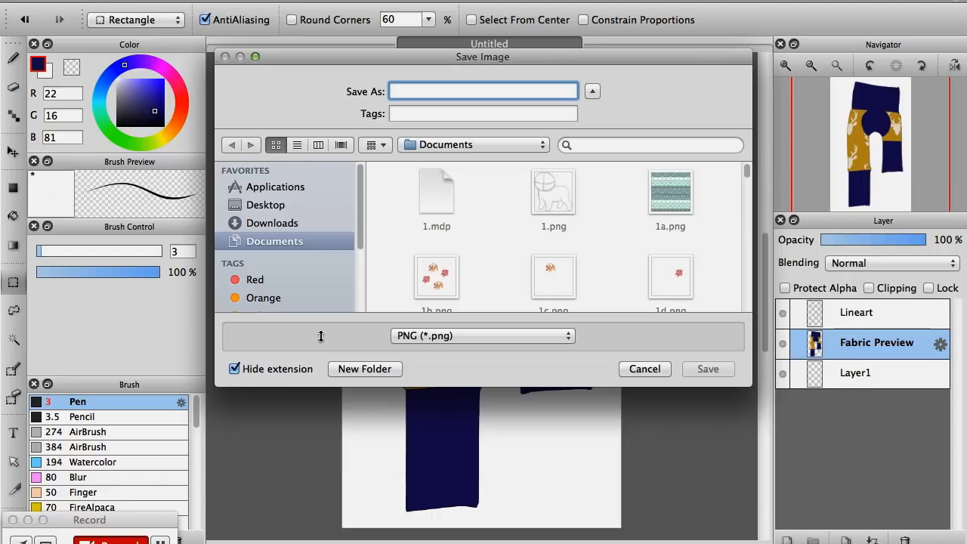
left_click(647, 370)
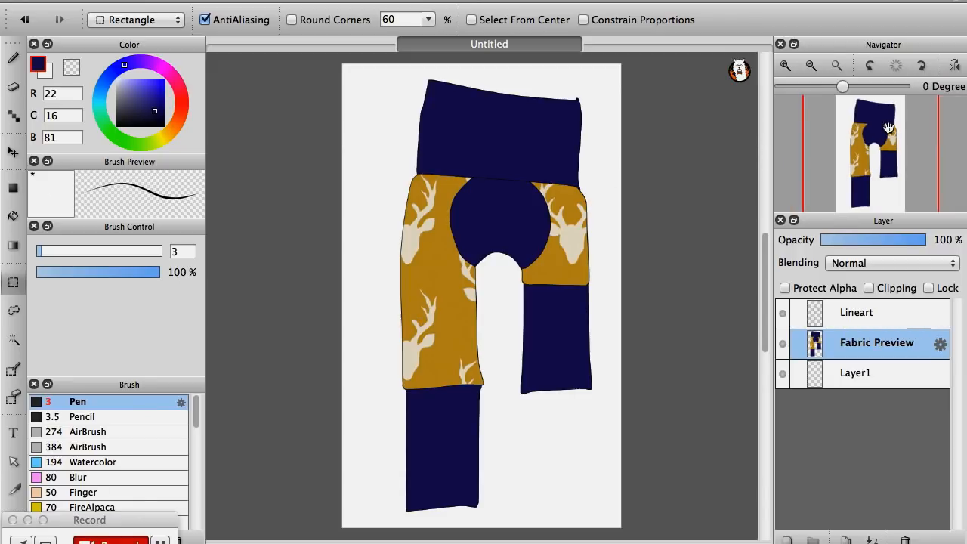
left_click(784, 67)
left_click(785, 67)
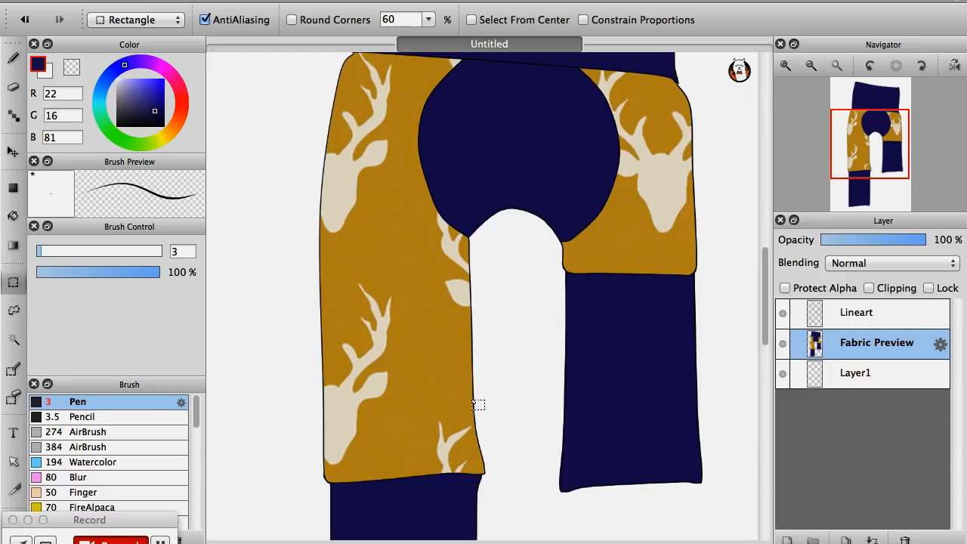
mouse_move(863, 147)
left_mouse_down()
mouse_move(878, 130)
mouse_move(874, 181)
left_mouse_up()
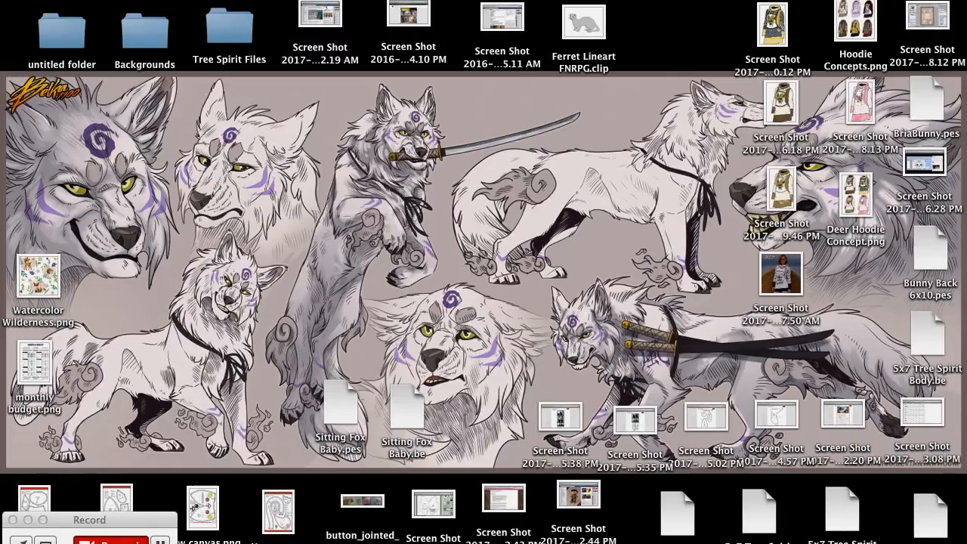
Switch to Clip Studio Paint, bring up the New canvas document and examine the floral boot's dashed stitching and buttons up close
mouse_move(609, 538)
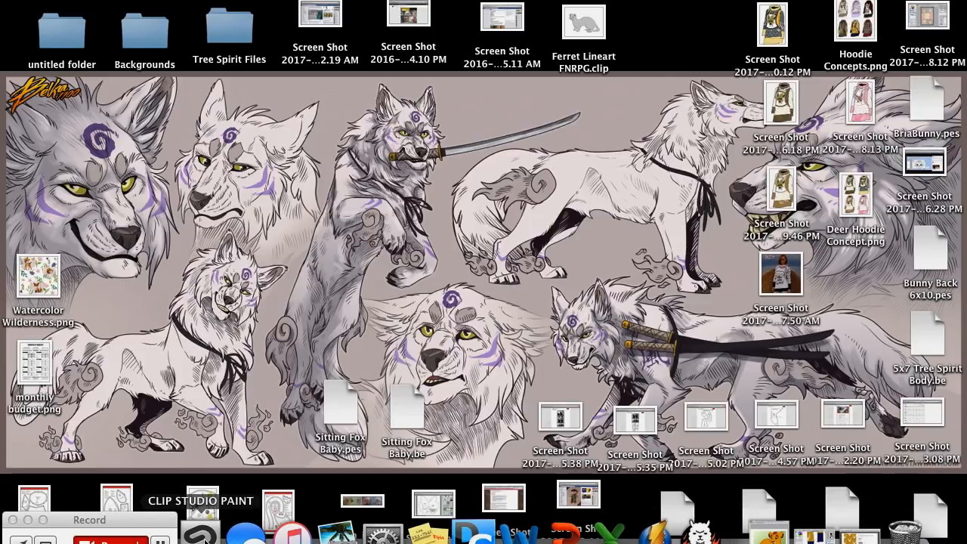
left_click(857, 534)
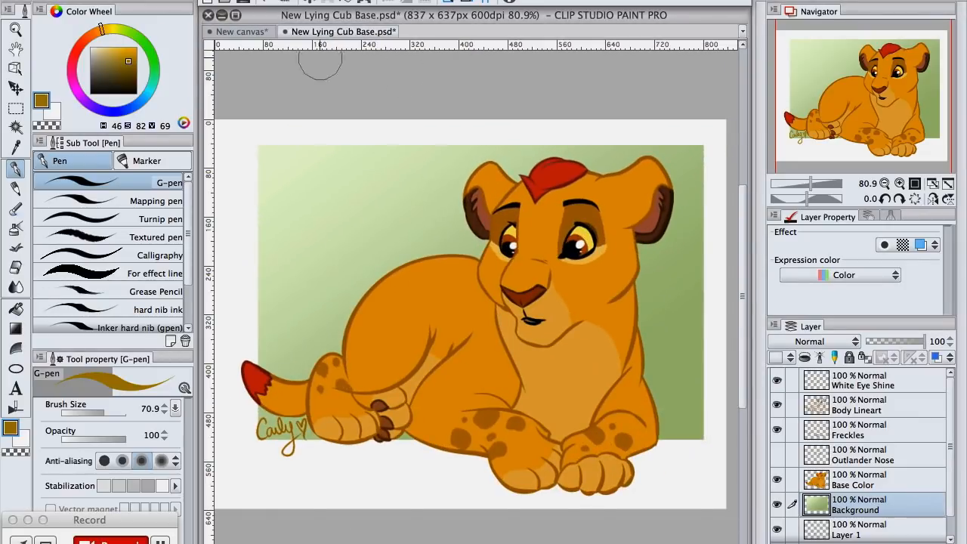
left_click(242, 31)
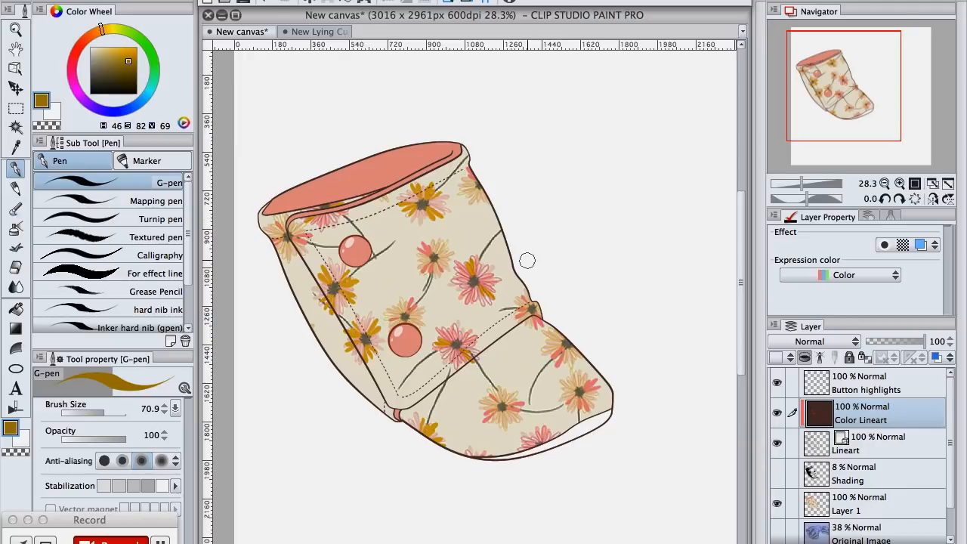
left_click(807, 183)
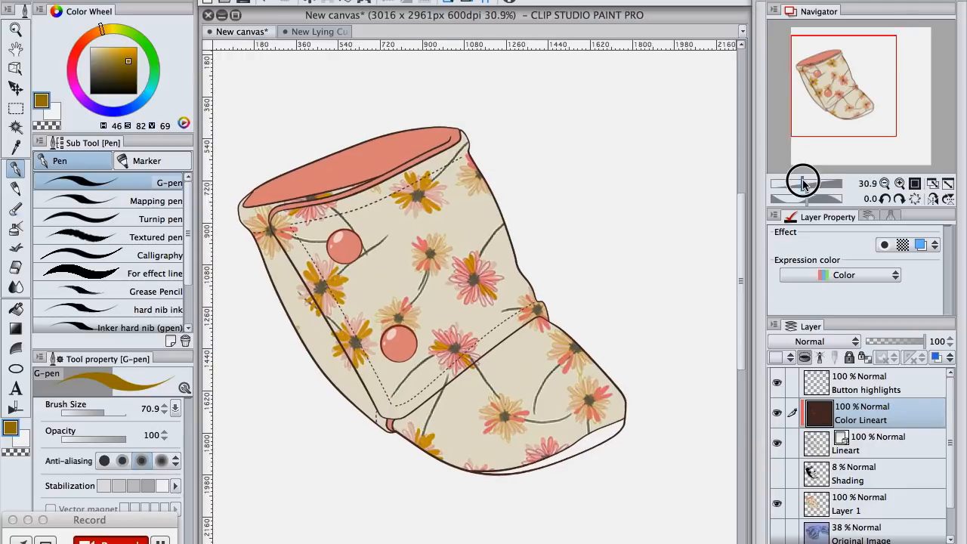
left_click_drag(848, 101, 837, 100)
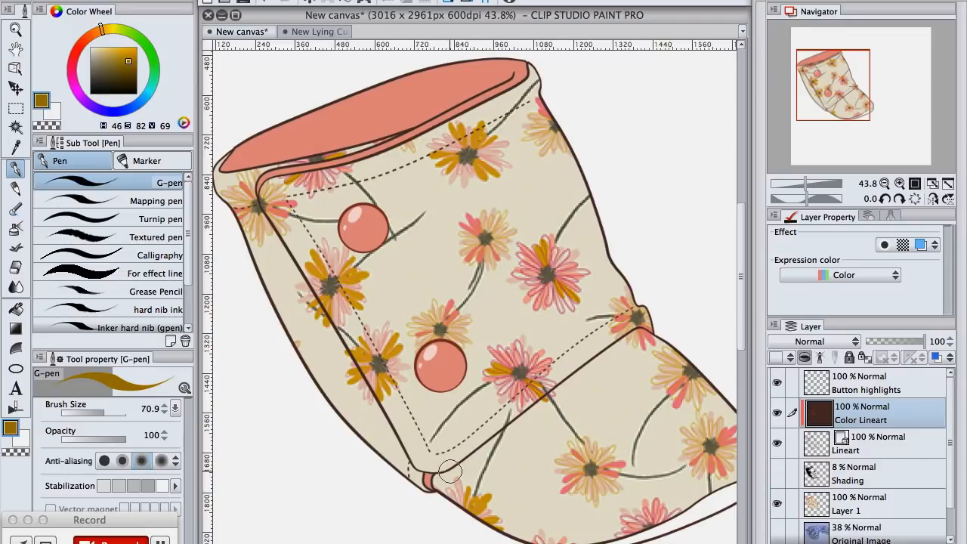
left_click_drag(830, 98, 834, 98)
left_click_drag(808, 186, 803, 187)
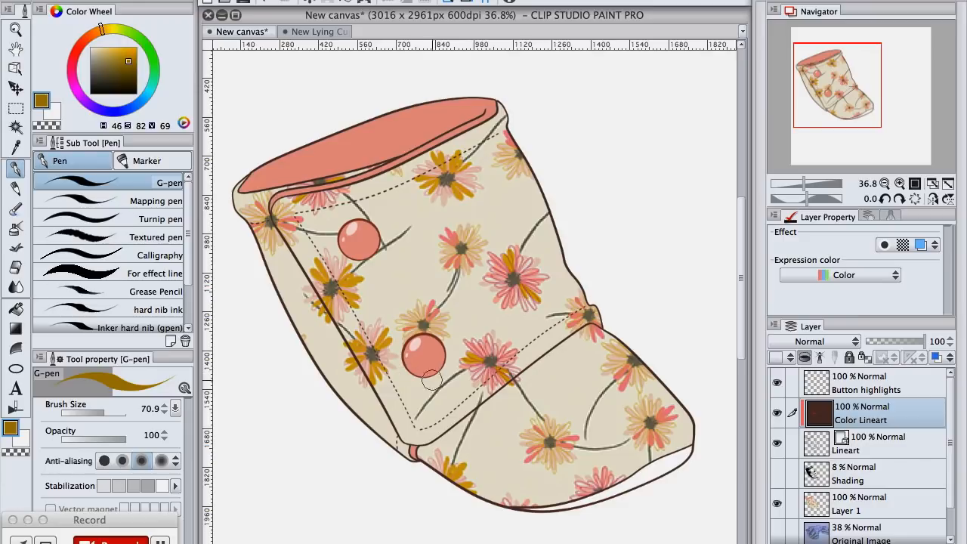
left_click_drag(676, 469, 659, 478)
Set up the Straight line figure tool with black as the drawing colour and the Dashed line brush shape
left_click(15, 368)
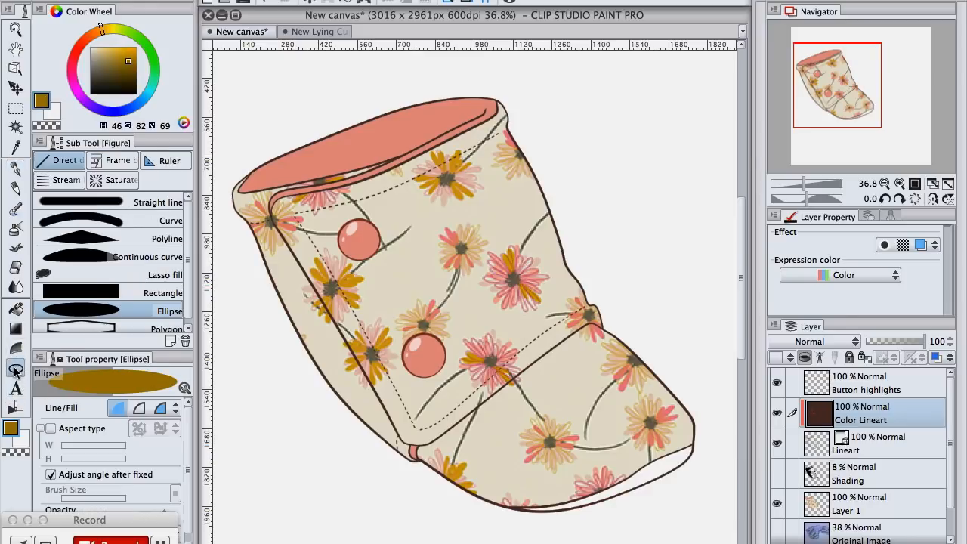
left_click(127, 209)
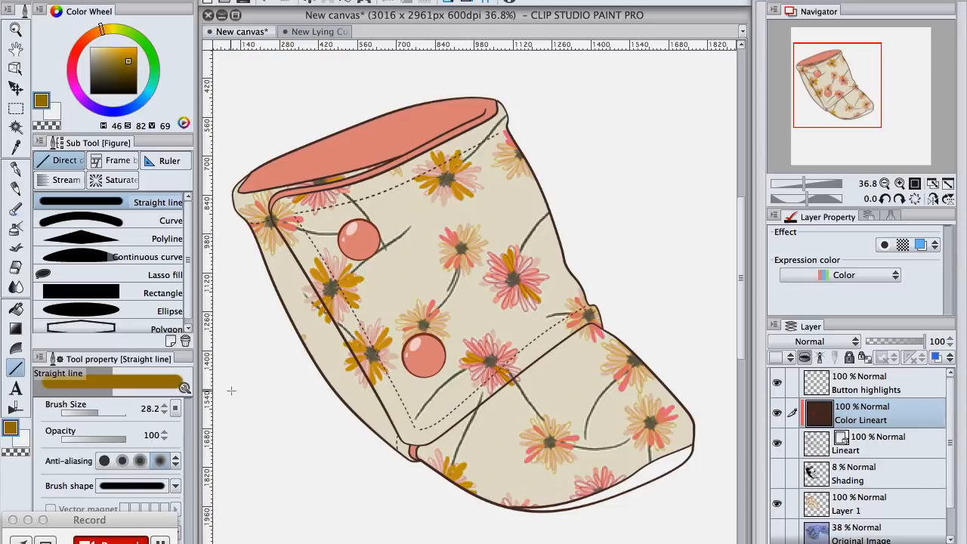
left_click(89, 93)
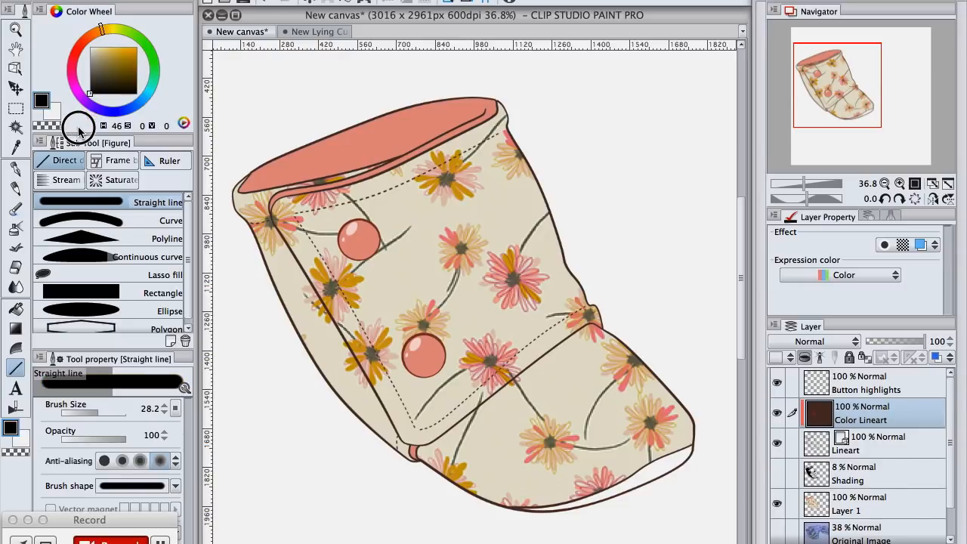
left_click(175, 487)
scroll(117, 434, "down", 3)
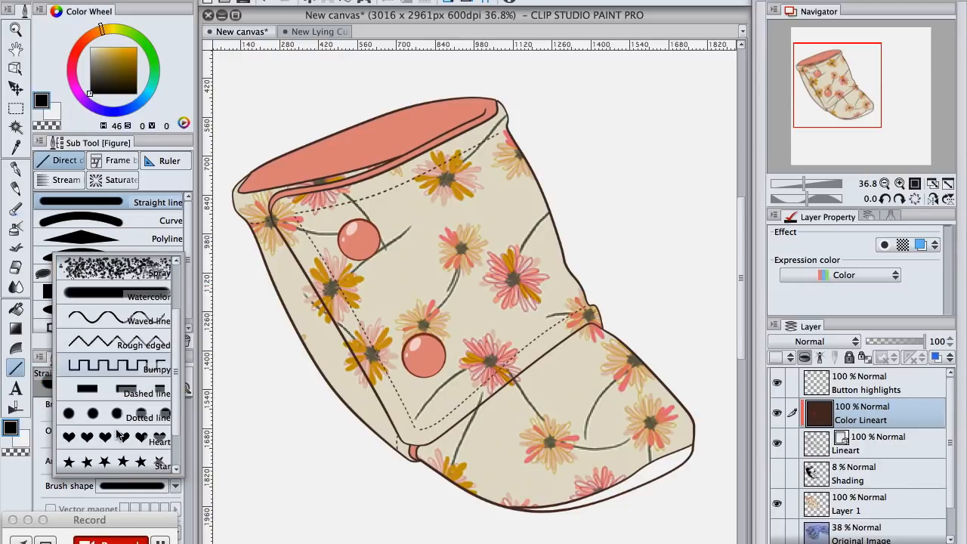
left_click(110, 397)
Try a vertical dashed stitching line beside the boot on the Button highlights layer and undo it
left_click_drag(255, 395, 621, 275)
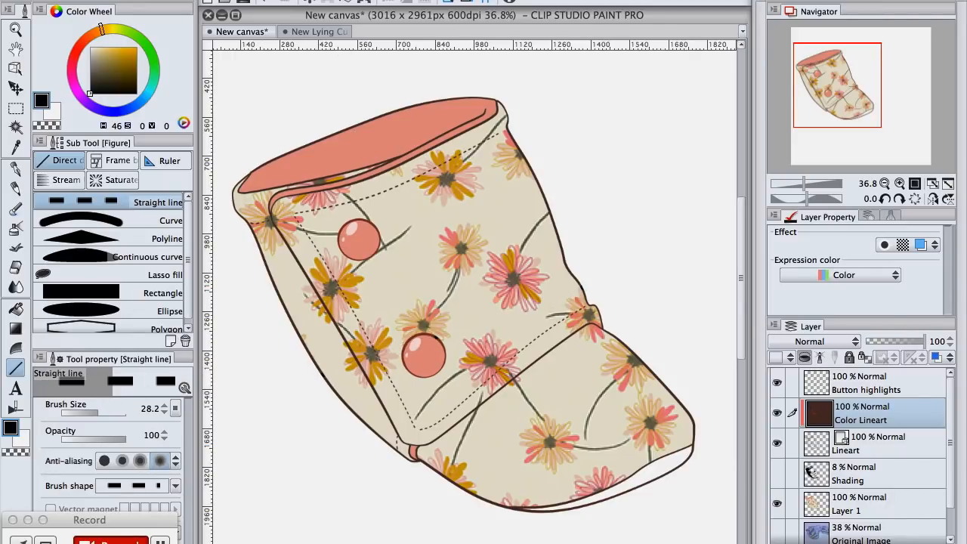
left_click(869, 389)
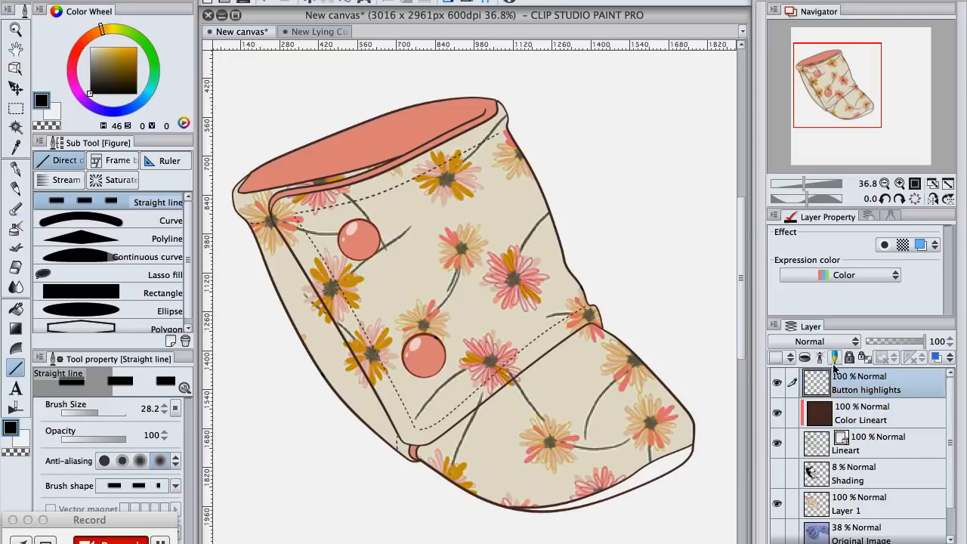
left_click_drag(581, 91, 593, 280)
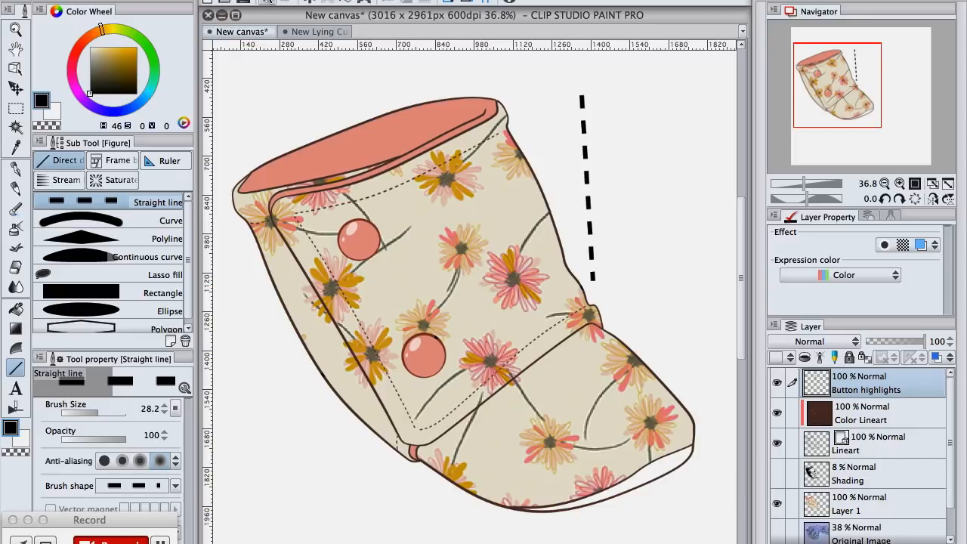
left_click(266, 2)
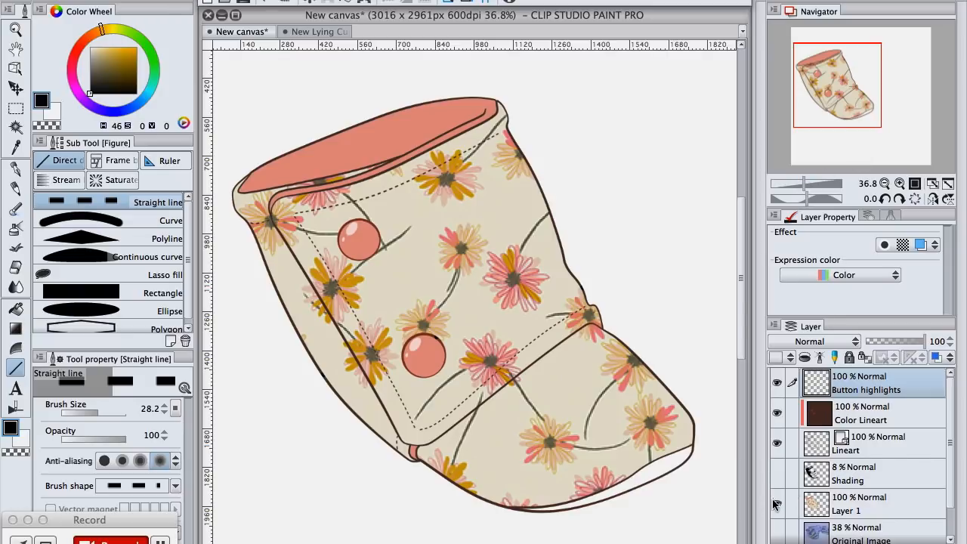
Compare the lineart with the Original Image photo while Layer 1 is hidden, and leave Layer 1 and Shading shown
left_click(777, 470)
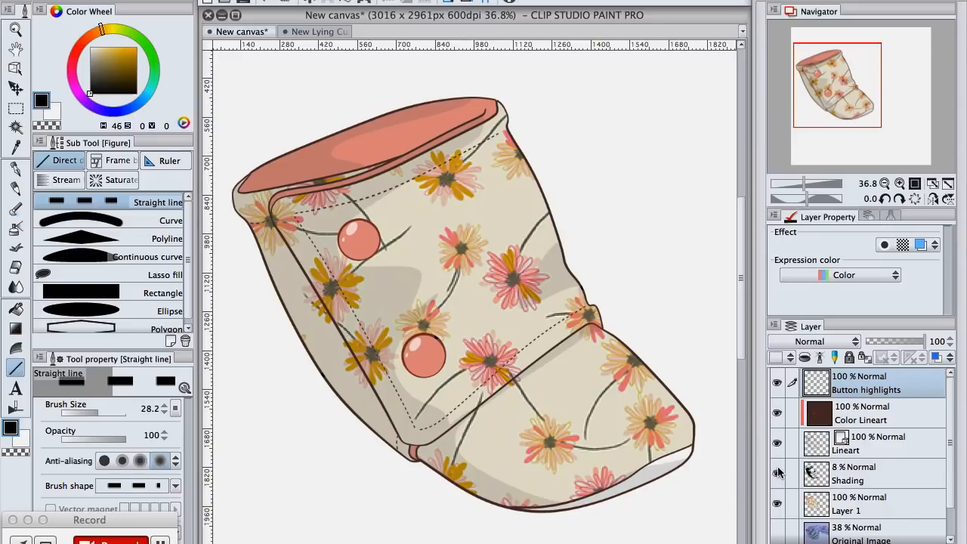
left_click(778, 472)
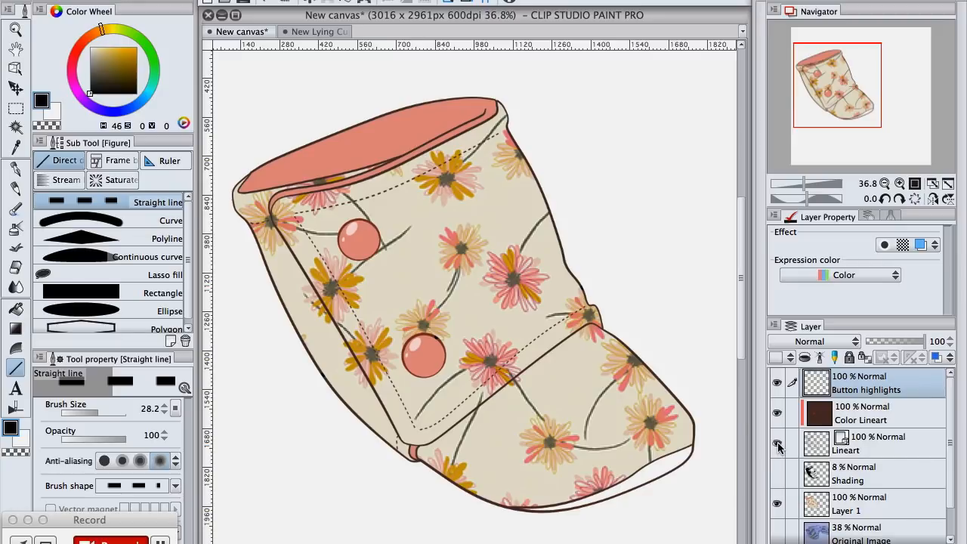
left_click(778, 503)
left_click(778, 533)
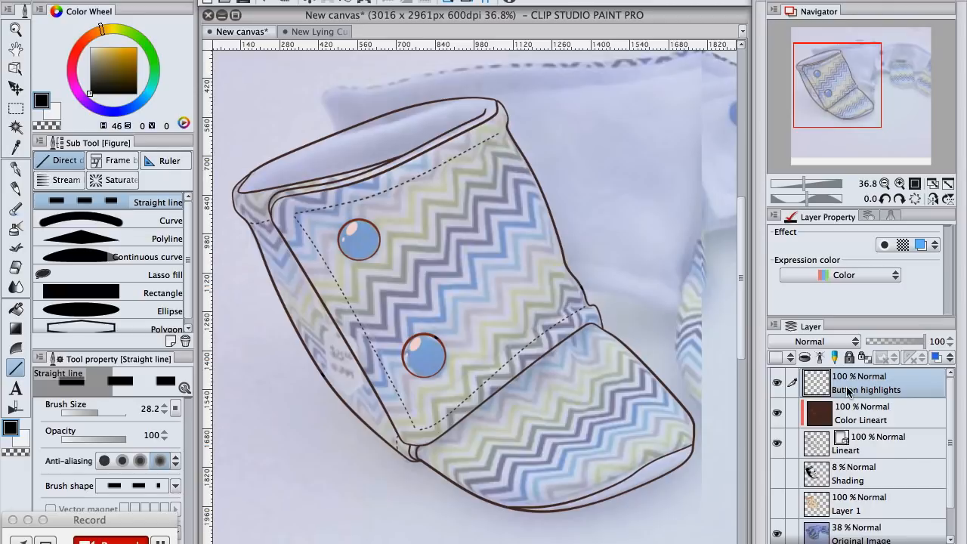
left_click(777, 503)
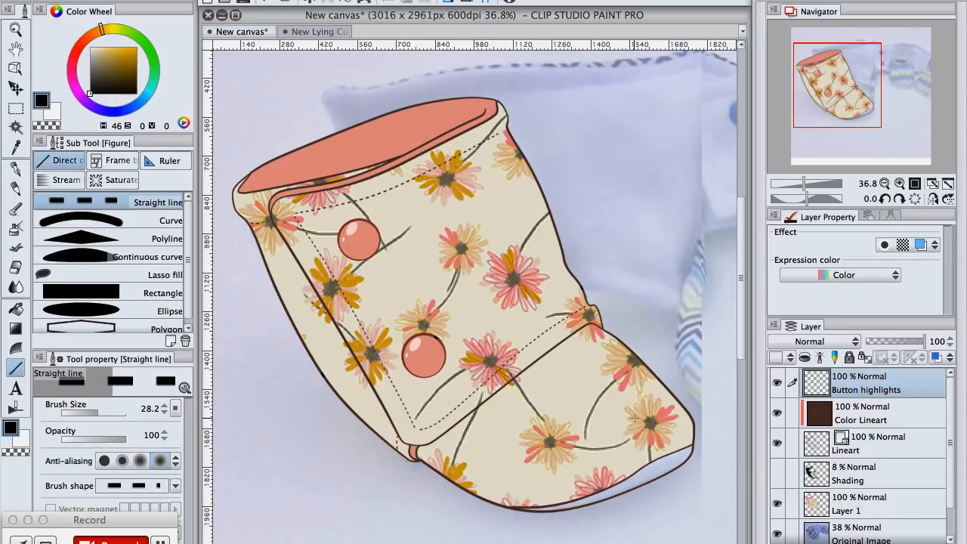
left_click(778, 473)
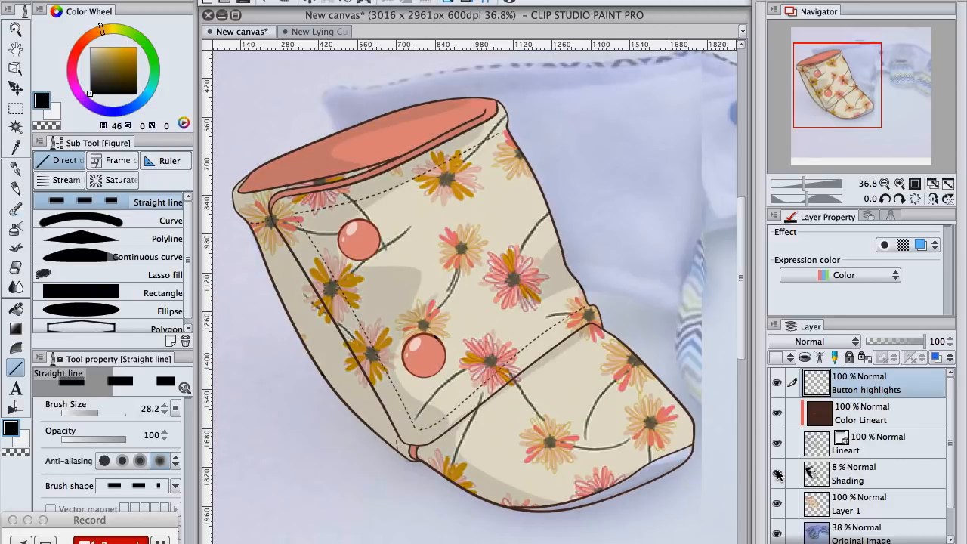
Check the boot with Color Lineart and Button highlights each switched off, restore both layers and hide the Original Image layer
left_click(873, 416)
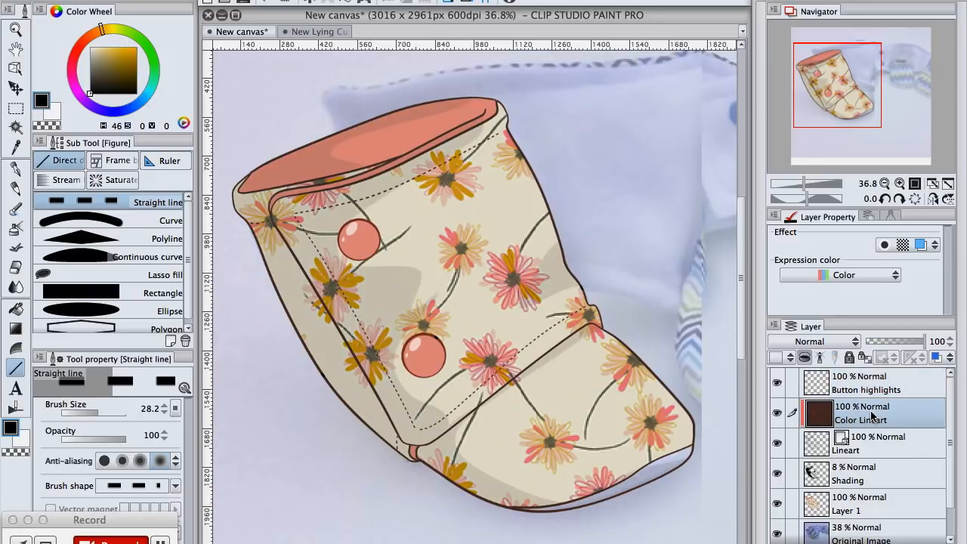
left_click(777, 416)
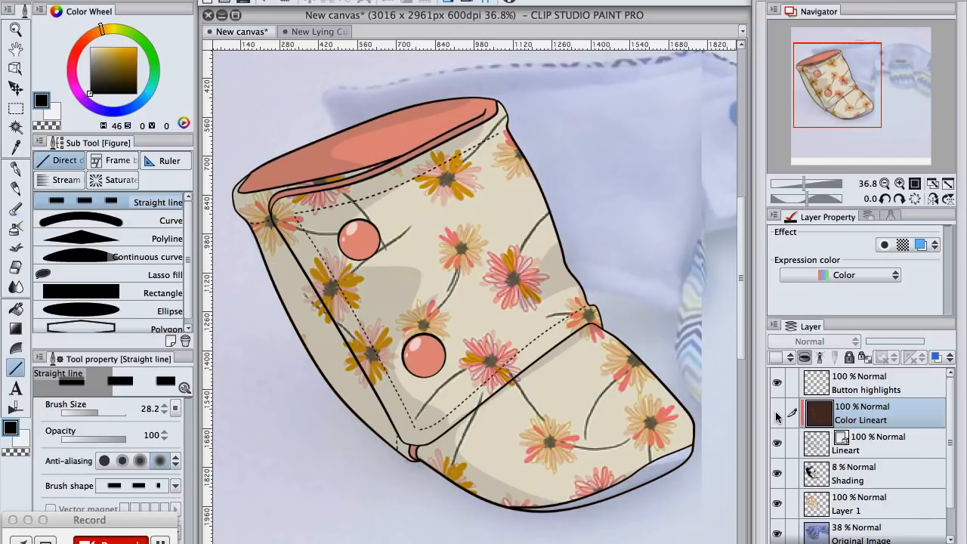
left_click(777, 415)
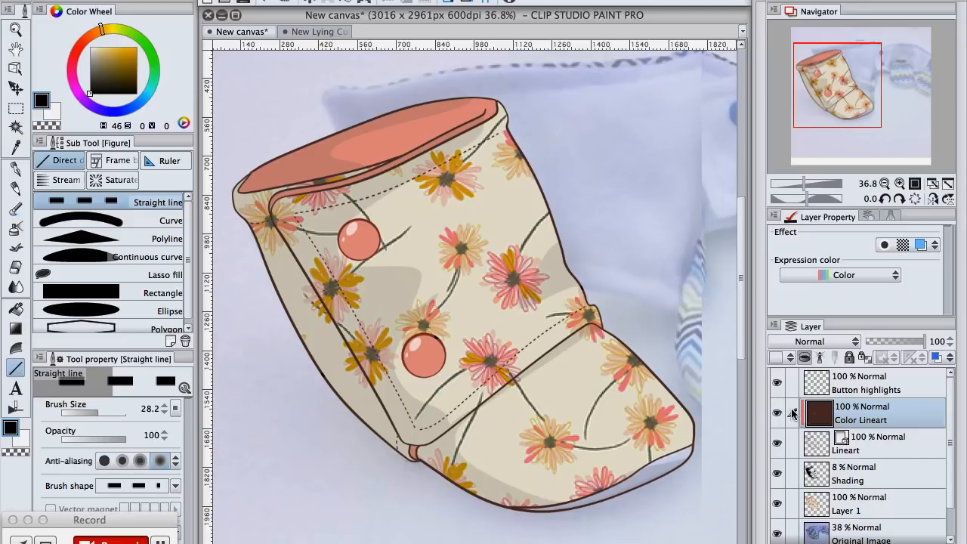
left_click(778, 383)
left_click(777, 384)
left_click(777, 533)
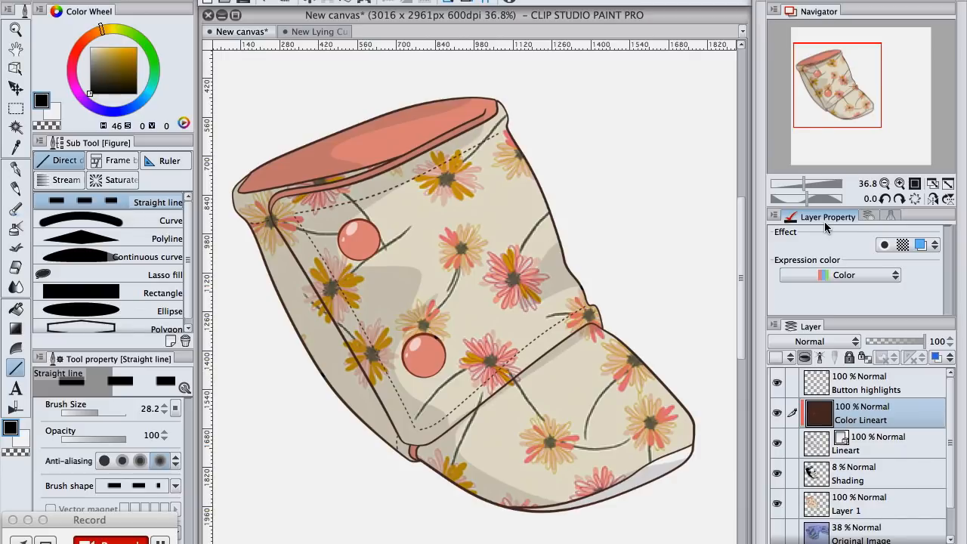
Minimize the Clip Studio Paint window, open Deer Hoodie Concept.png from the desktop and move its window toward the middle
left_click(220, 17)
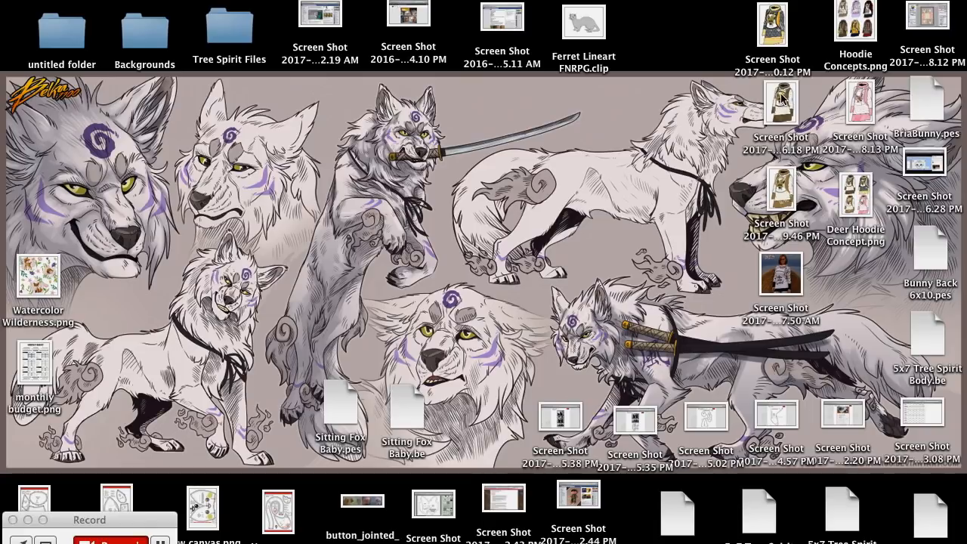
left_click(858, 198)
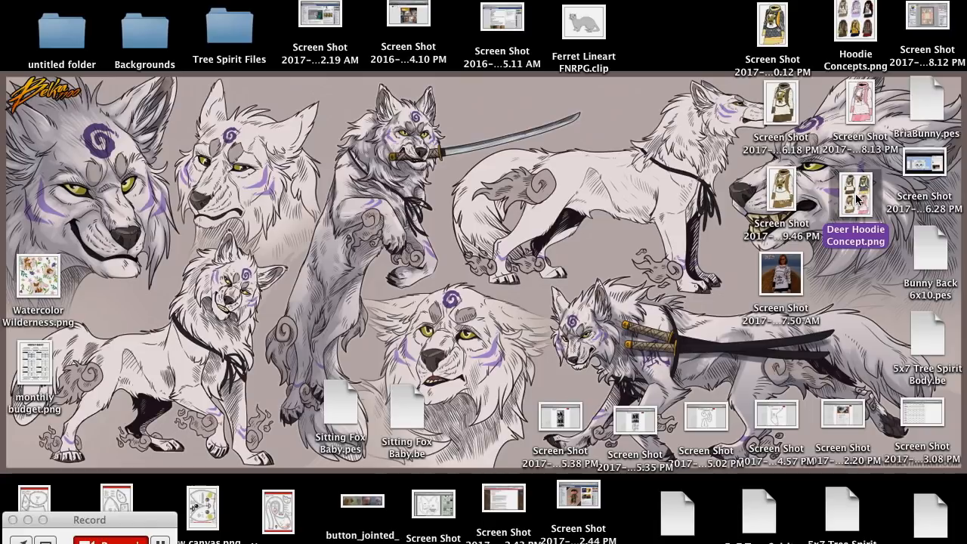
double_click(857, 198)
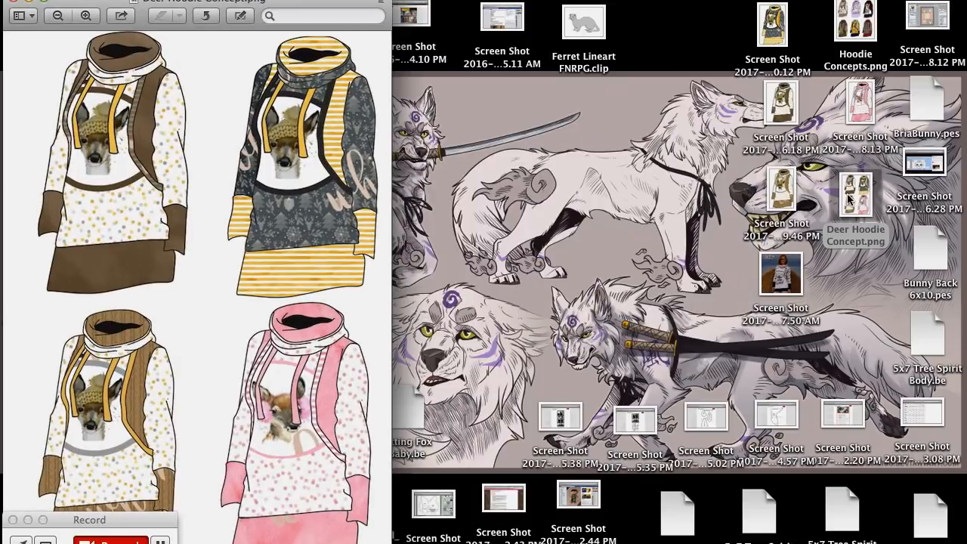
left_click_drag(247, 5, 503, 3)
Examine the fabric prints and solid panels of each deer hoodie variant up close, and close the image
scroll(379, 132, "up", 5)
scroll(379, 132, "up", 3)
scroll(453, 266, "up", 2)
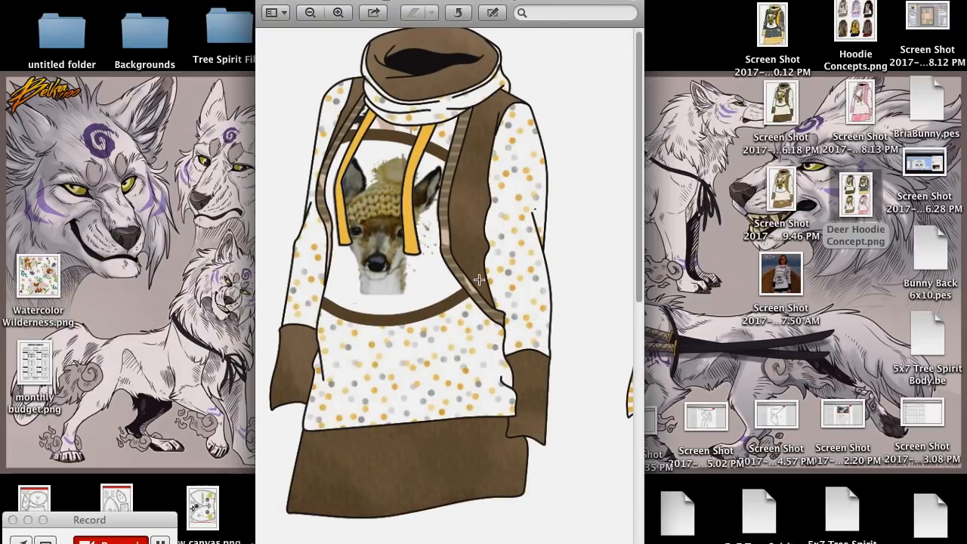
scroll(531, 281, "right", 10)
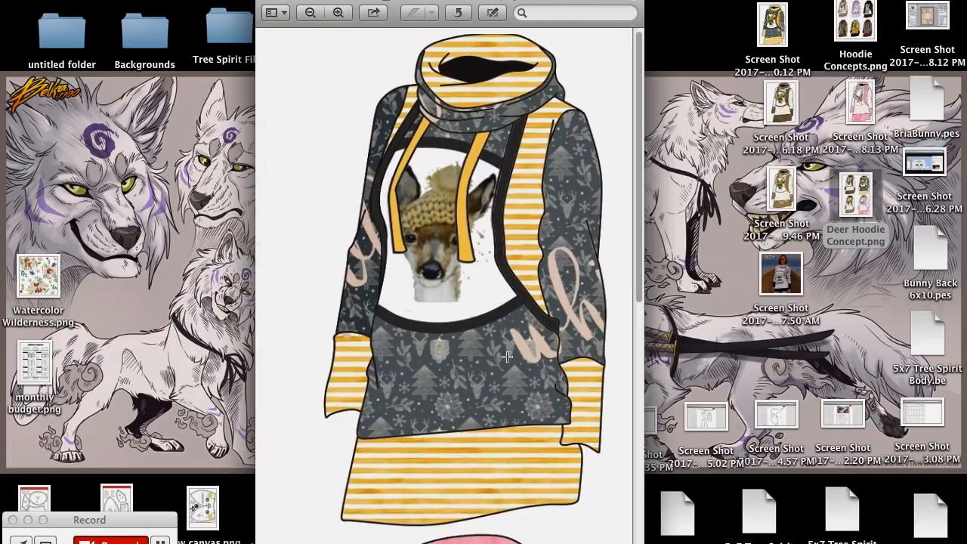
scroll(505, 354, "down", 3)
scroll(505, 354, "down", 8)
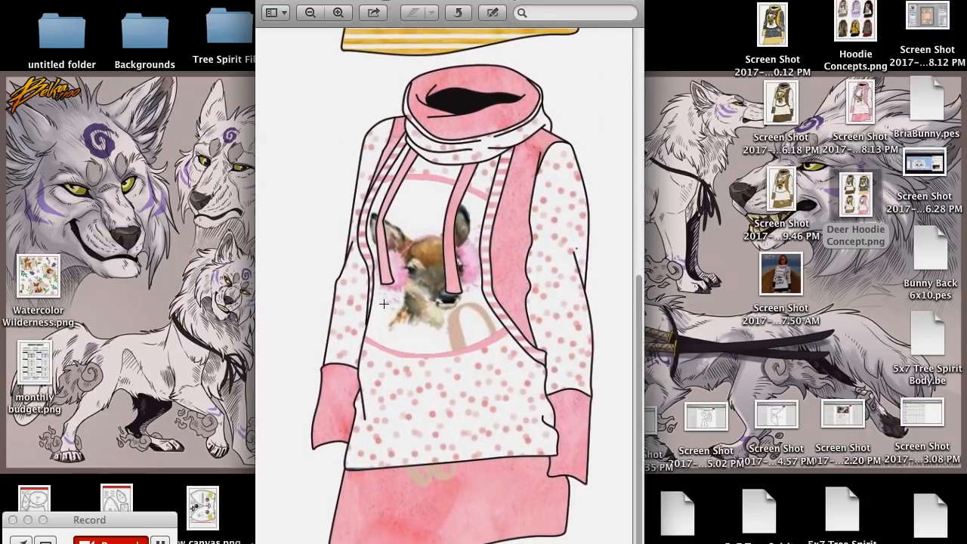
scroll(459, 260, "down", 12)
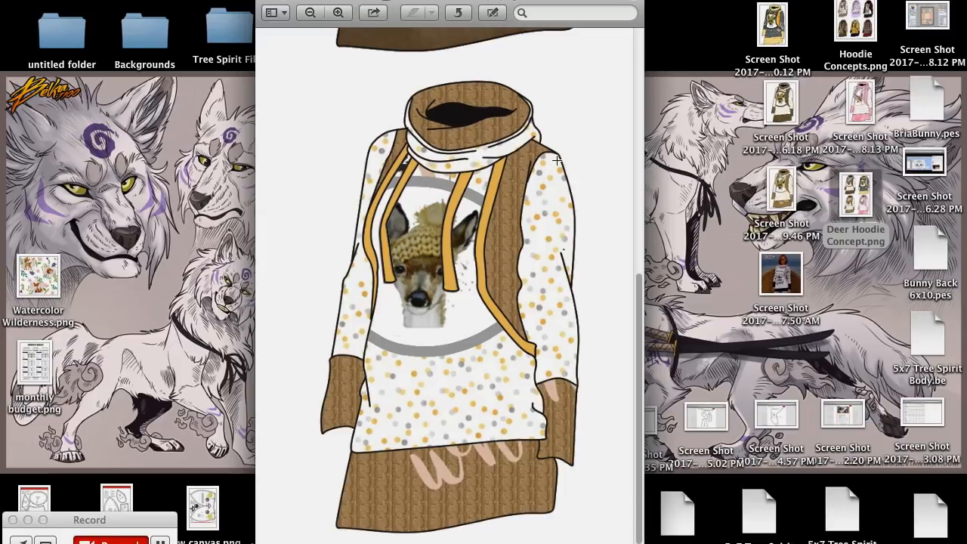
left_click(266, 2)
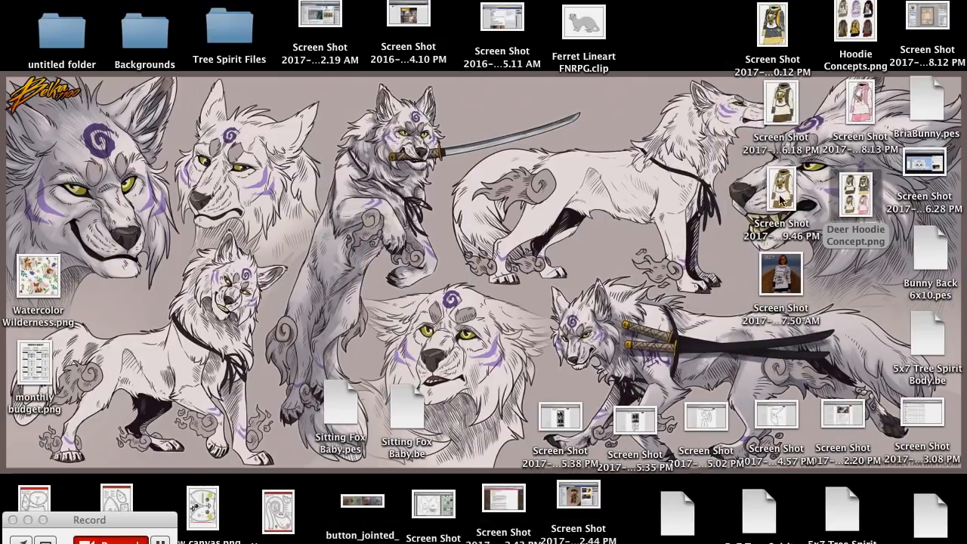
Open the desktop screenshot of the worn "Follow your heart" hoodie, examine its fabrics and close it
double_click(788, 272)
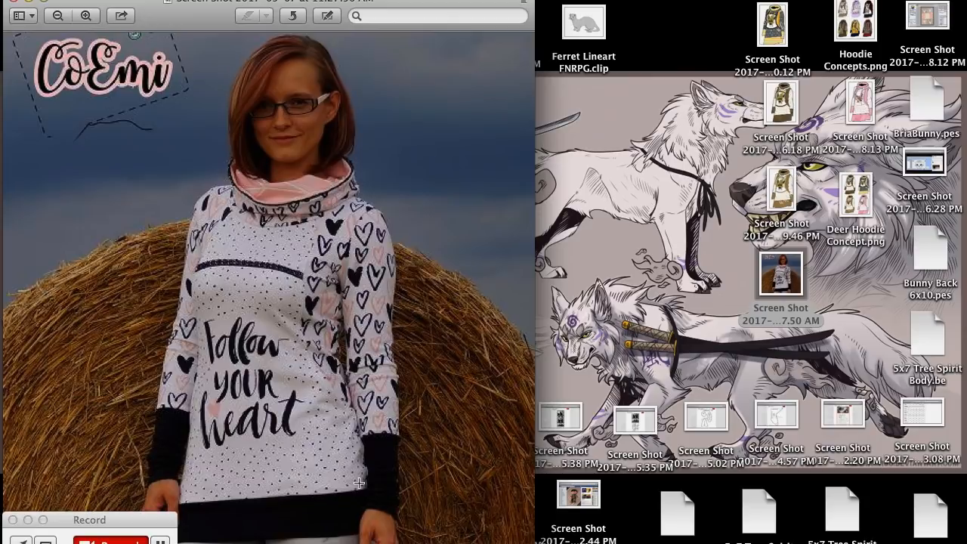
mouse_move(711, 539)
left_click(13, 3)
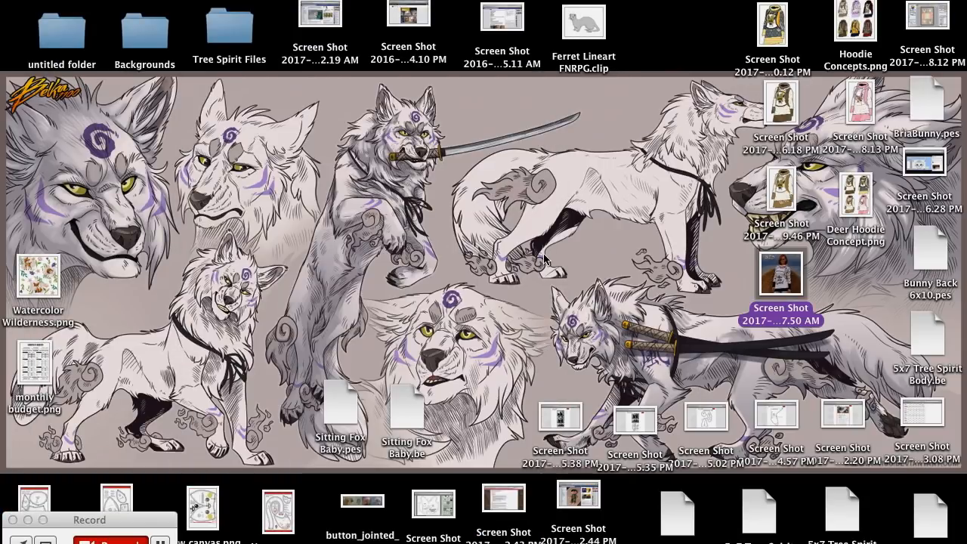
left_click(593, 262)
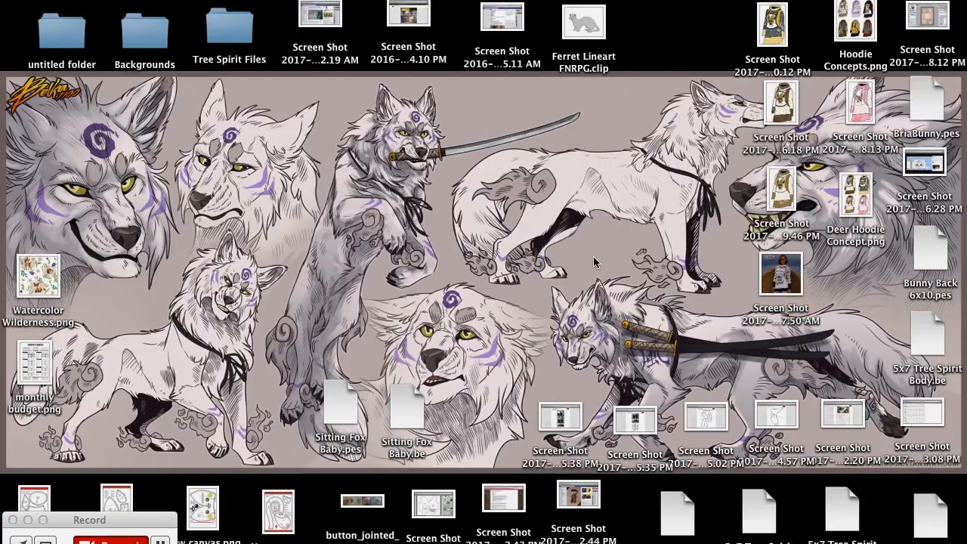